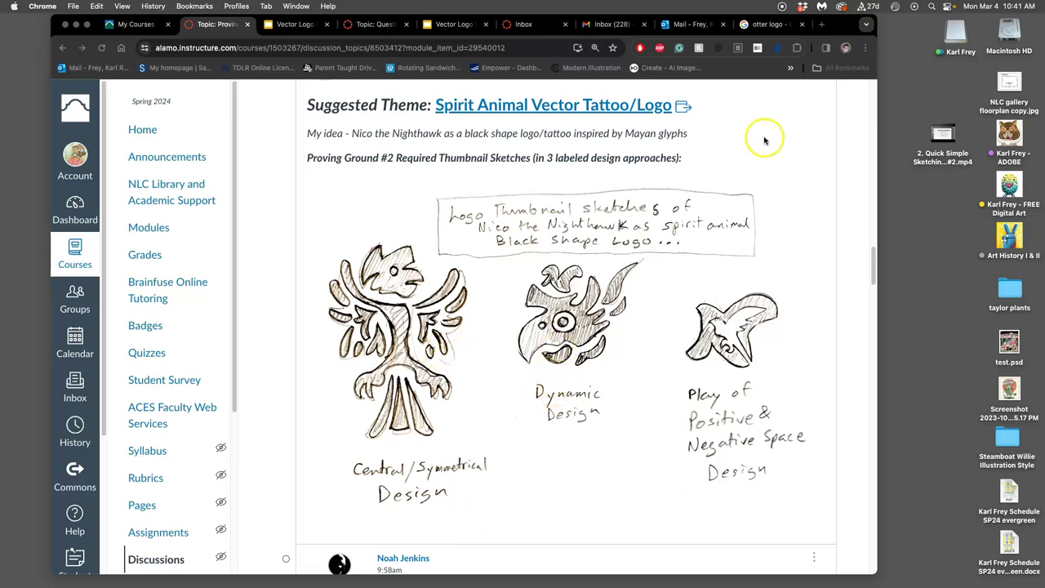
Open a new blank Chrome tab beside the Canvas nighthawk sketch discussion
left_click(822, 29)
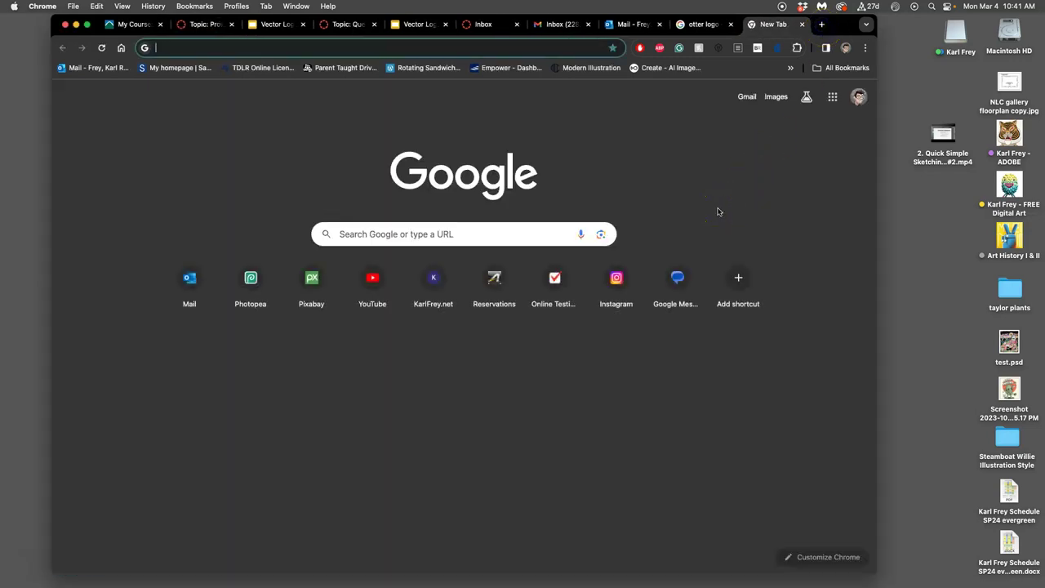
Search Google Images for 'nico the nighthawk' and scroll through the pictures
type("nico the nighthawk")
key("Return")
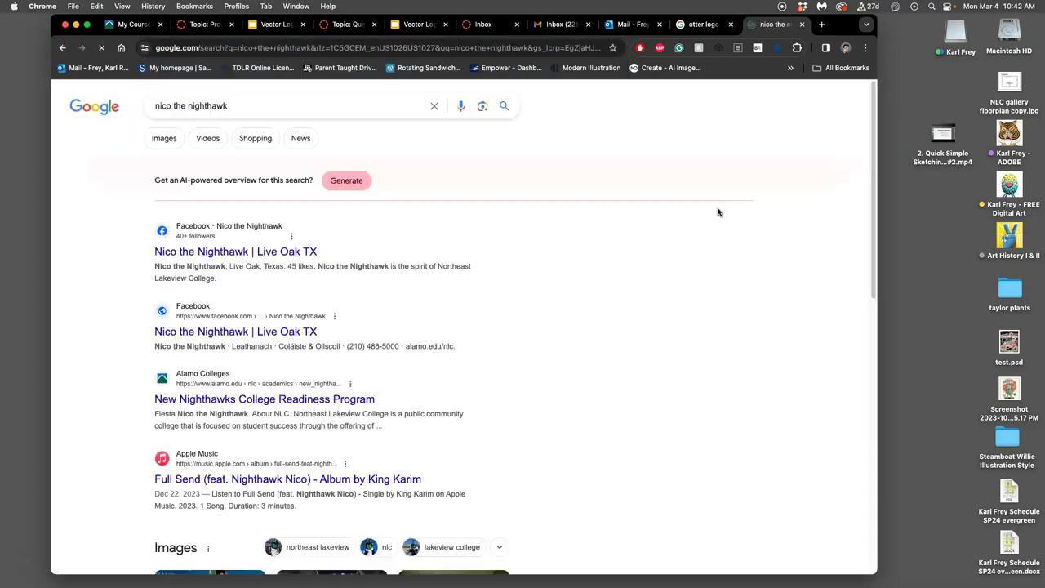
left_click(164, 138)
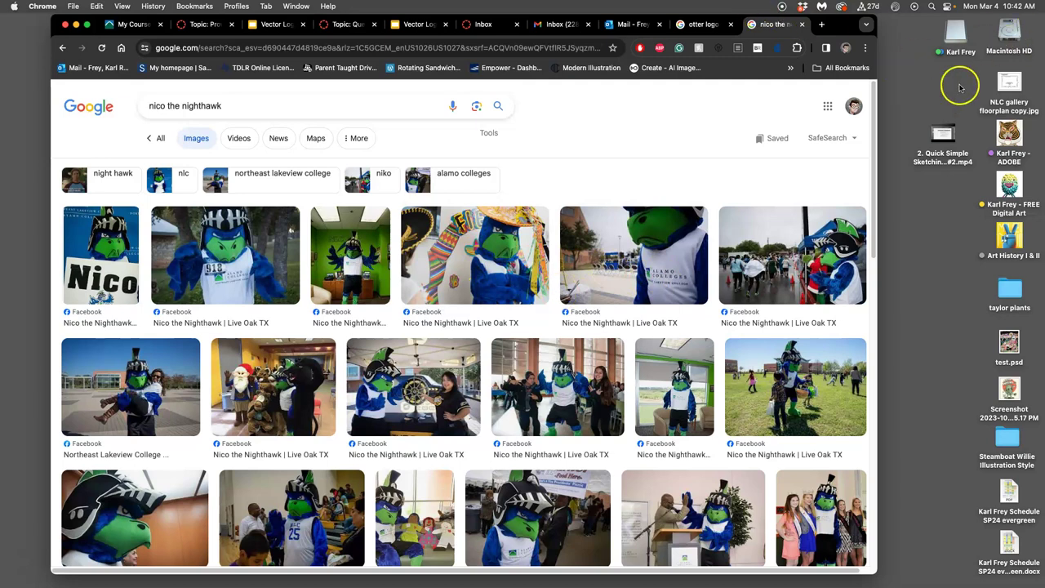
scroll(608, 241, "down", 3)
scroll(608, 241, "down", 2)
scroll(608, 241, "down", 6)
scroll(653, 234, "up", 5)
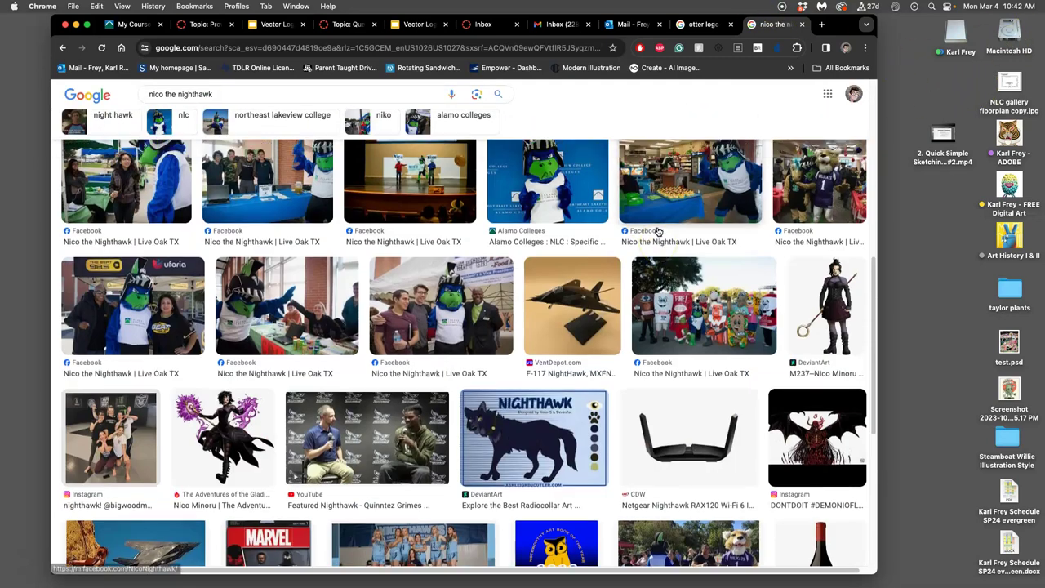
scroll(658, 232, "up", 3)
scroll(658, 232, "up", 3)
scroll(657, 231, "up", 3)
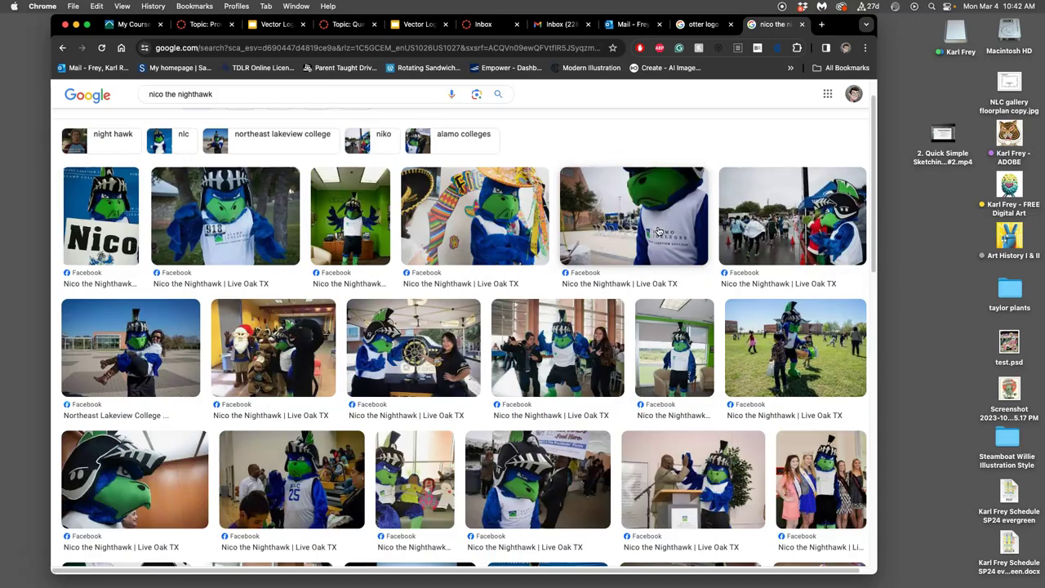
scroll(658, 232, "up", 1)
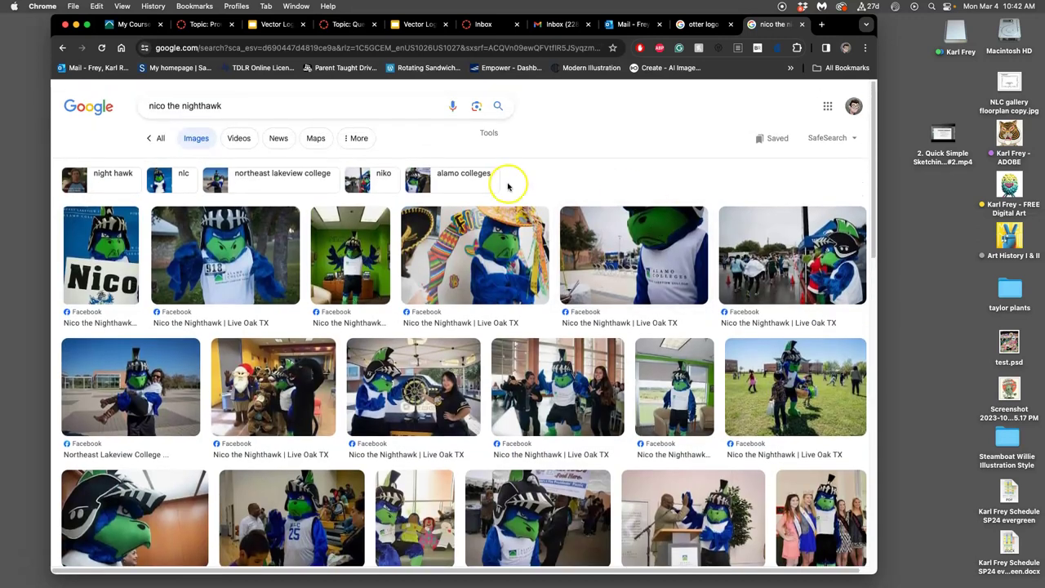
Change the query to 'northeast lakeview college mascott' and run the search
left_click(225, 105)
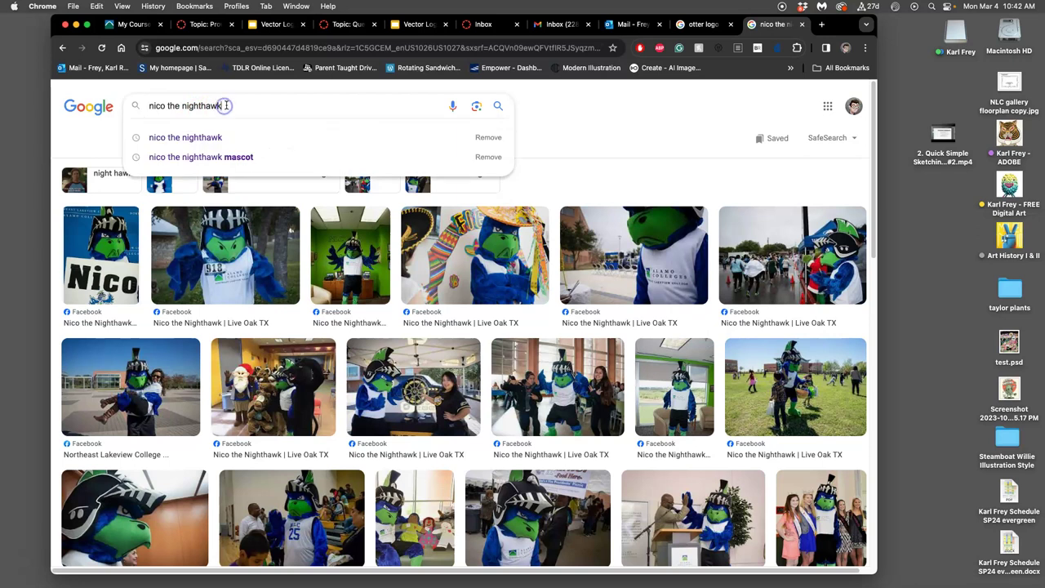
type("port")
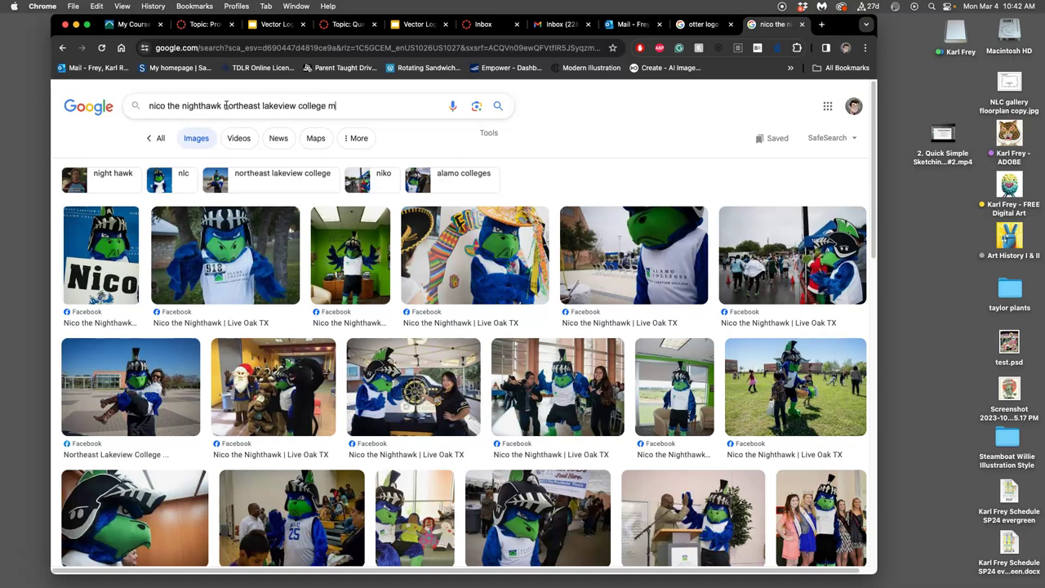
left_click(275, 106)
left_click(220, 106)
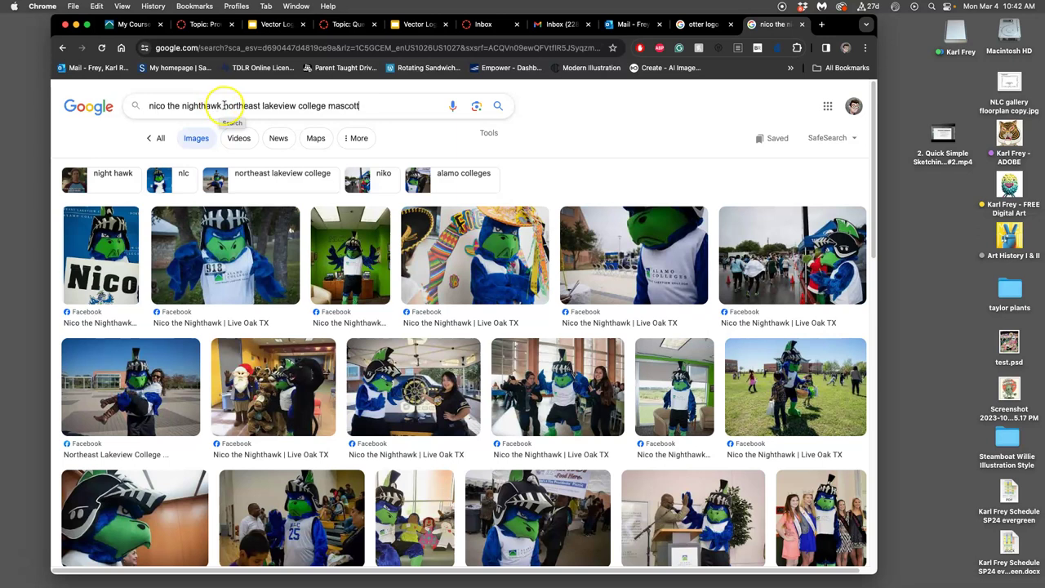
left_click_drag(194, 106, 124, 105)
key("BackSpace")
key("Return")
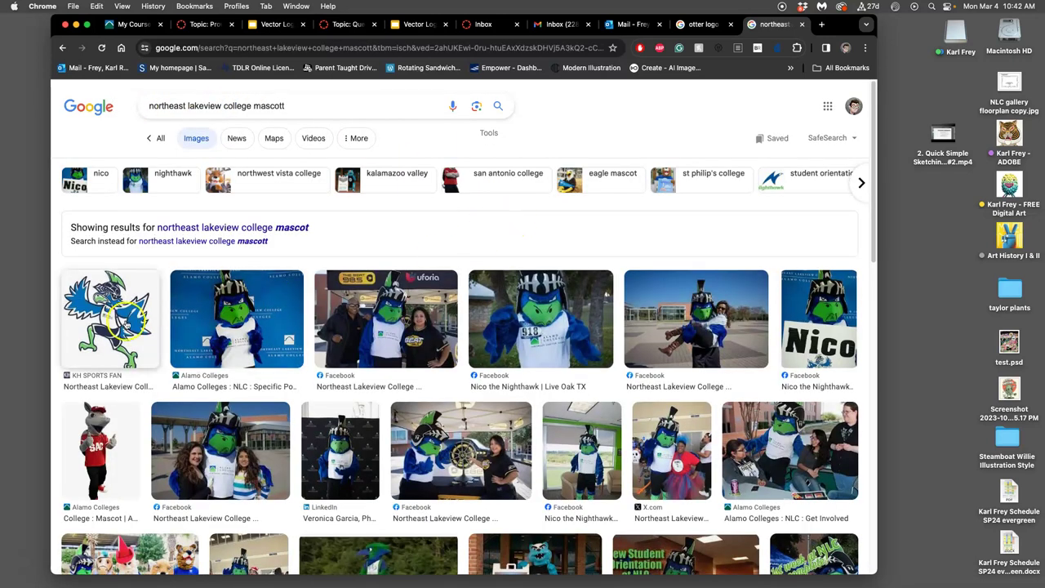
Preview the cartoon nighthawk mascot drawing and scroll the image results
left_click(127, 320)
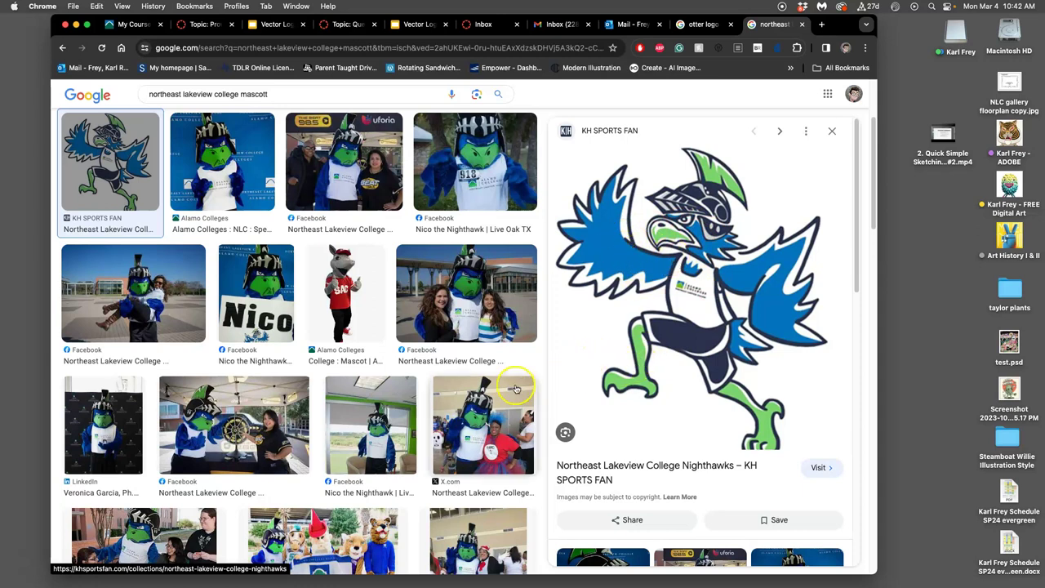
scroll(437, 392, "down", 3)
scroll(432, 393, "down", 5)
scroll(424, 393, "down", 3)
scroll(425, 392, "up", 1)
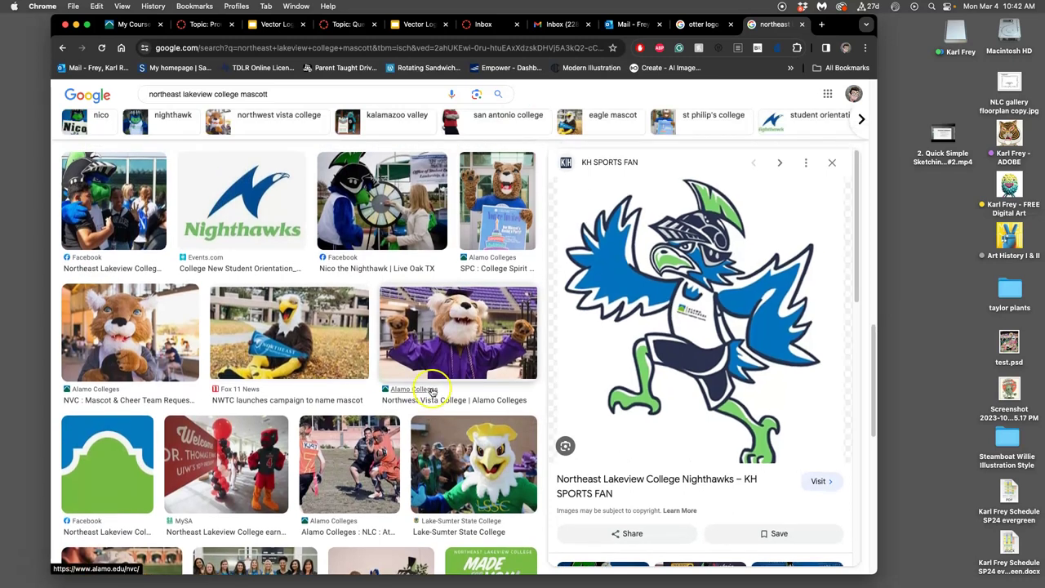
Preview the blue Nighthawks logo, then scroll back up the results
left_click(255, 208)
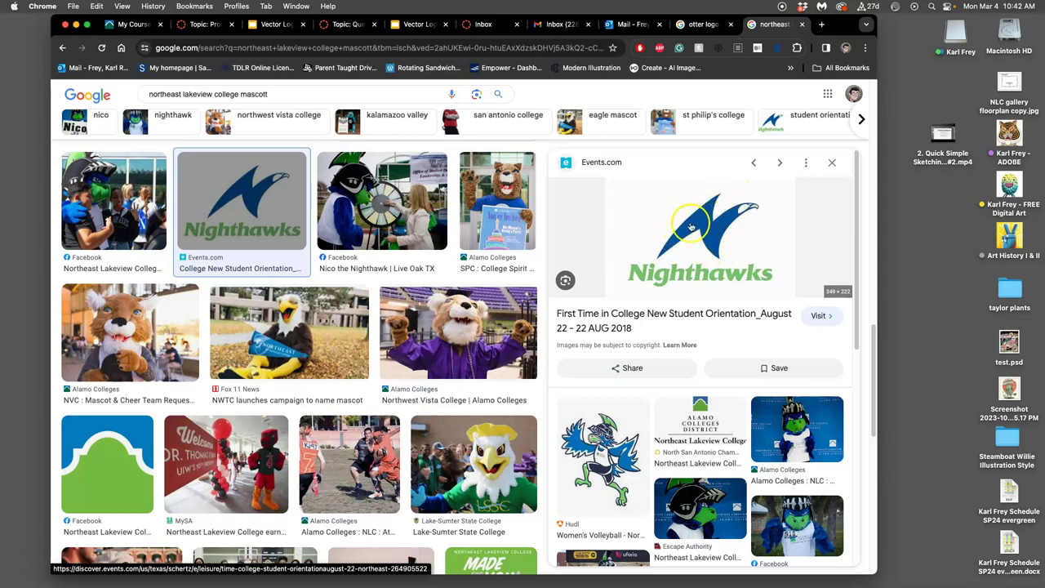
scroll(372, 239, "up", 3)
scroll(373, 239, "up", 3)
scroll(372, 239, "up", 3)
scroll(372, 239, "up", 3)
scroll(373, 239, "up", 5)
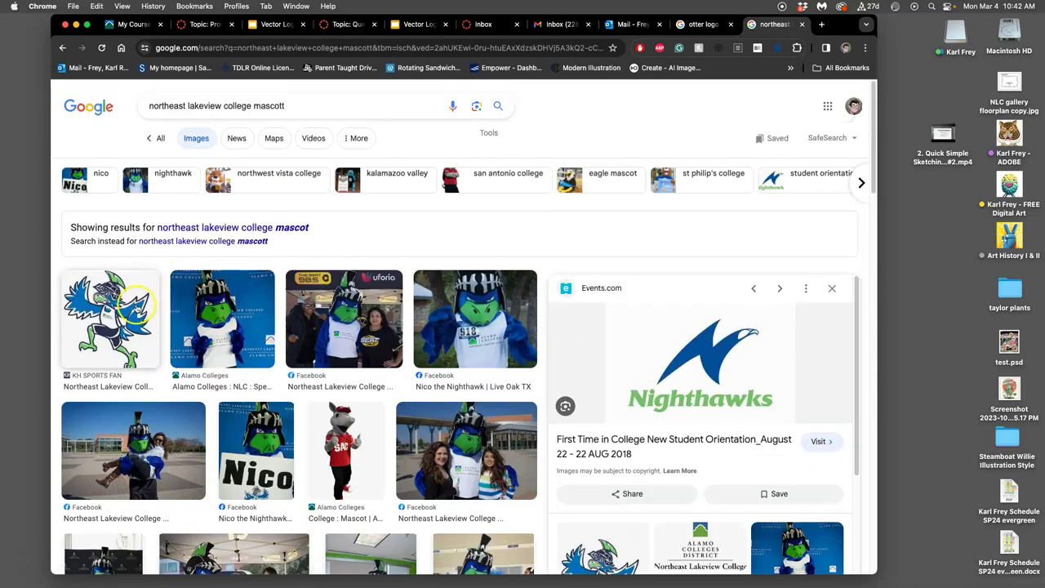
Reopen the cartoon nighthawk drawing preview and browse further down the results
left_click(123, 308)
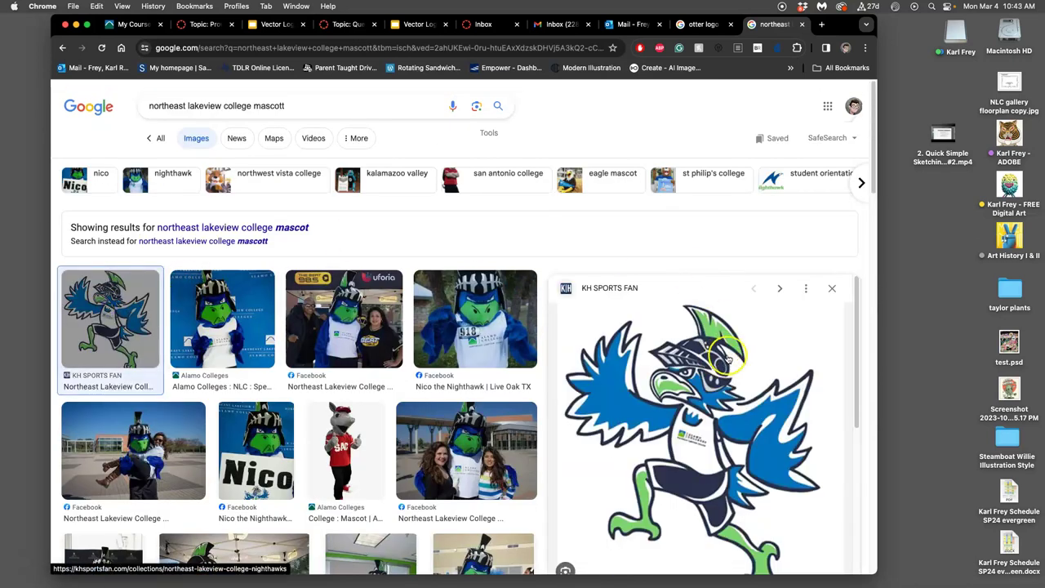
scroll(728, 347, "down", 1)
scroll(722, 338, "down", 1)
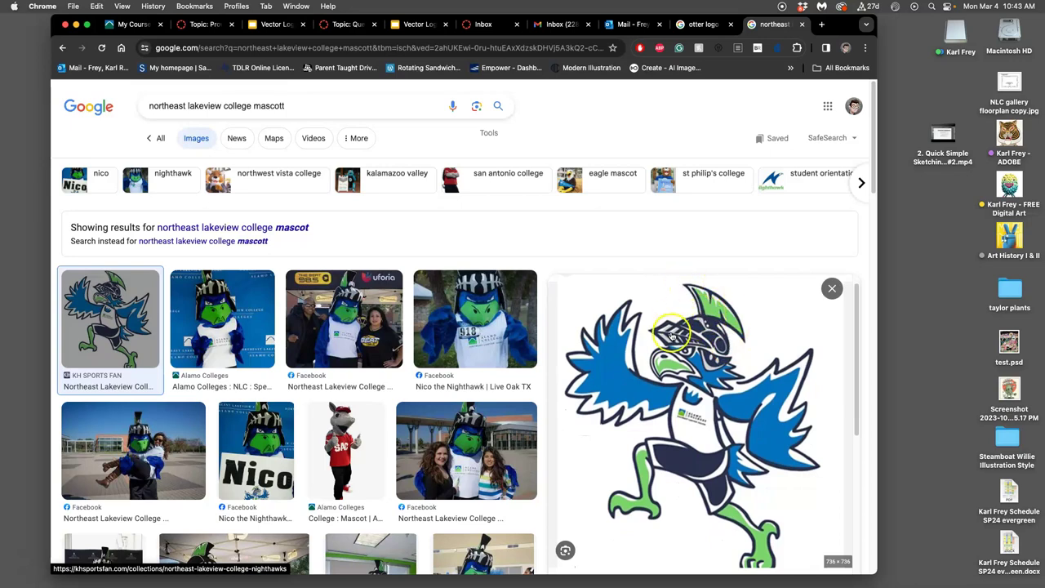
scroll(403, 396, "down", 3)
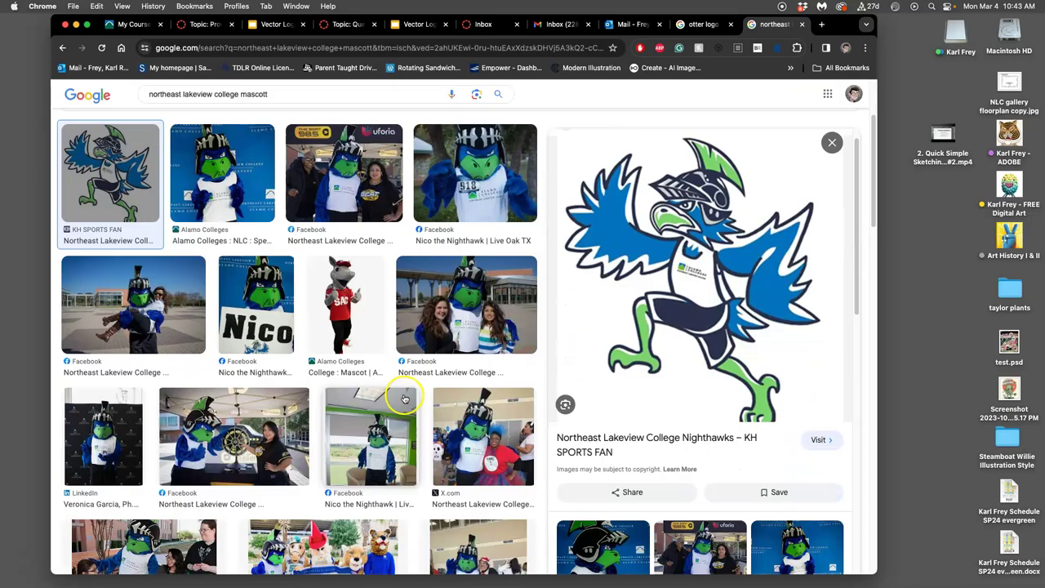
scroll(403, 398, "down", 3)
scroll(403, 398, "down", 3)
scroll(404, 399, "down", 3)
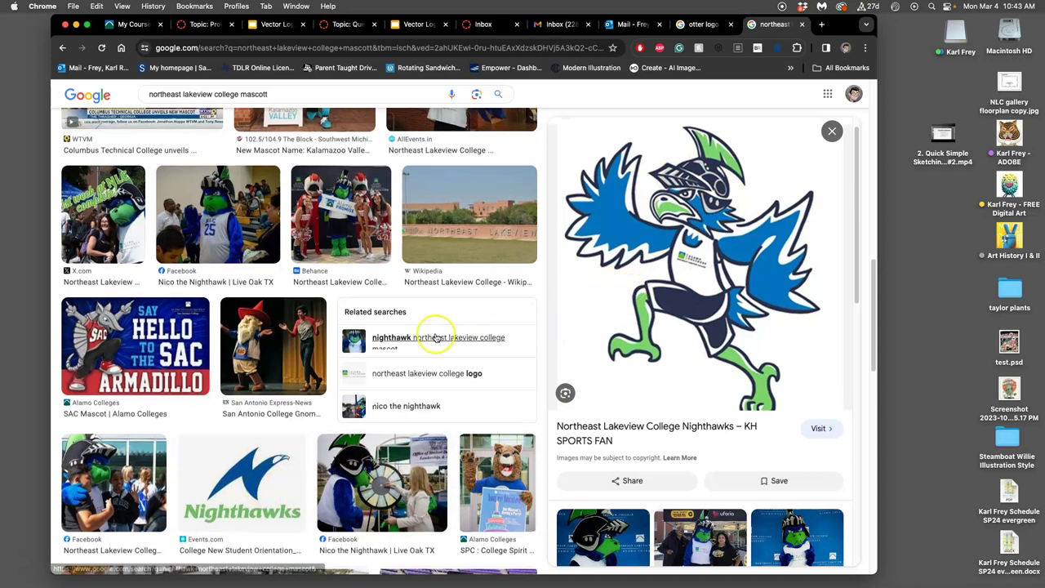
scroll(435, 336, "down", 3)
scroll(435, 337, "down", 7)
scroll(435, 336, "down", 3)
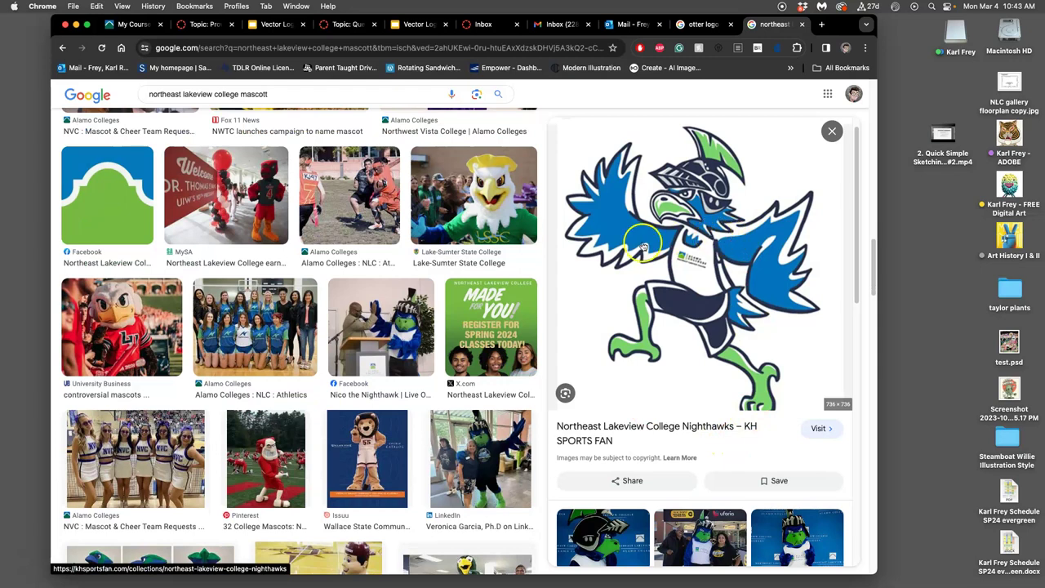
scroll(469, 261, "up", 5)
scroll(469, 261, "up", 8)
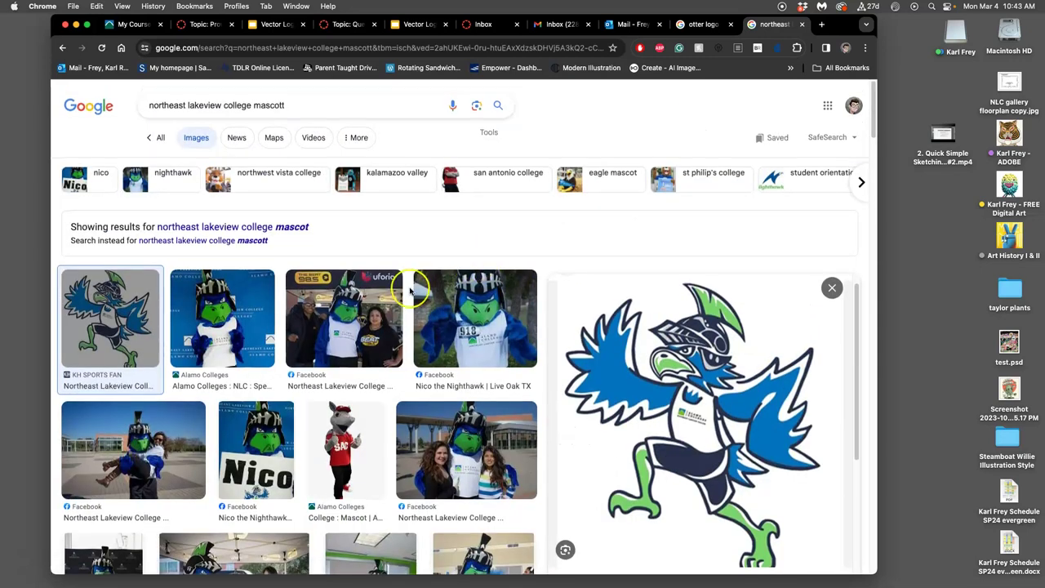
Scroll down to the Alamo Colleges NLC mascot photo and preview it
scroll(425, 285, "down", 1)
scroll(408, 296, "down", 5)
scroll(407, 298, "down", 3)
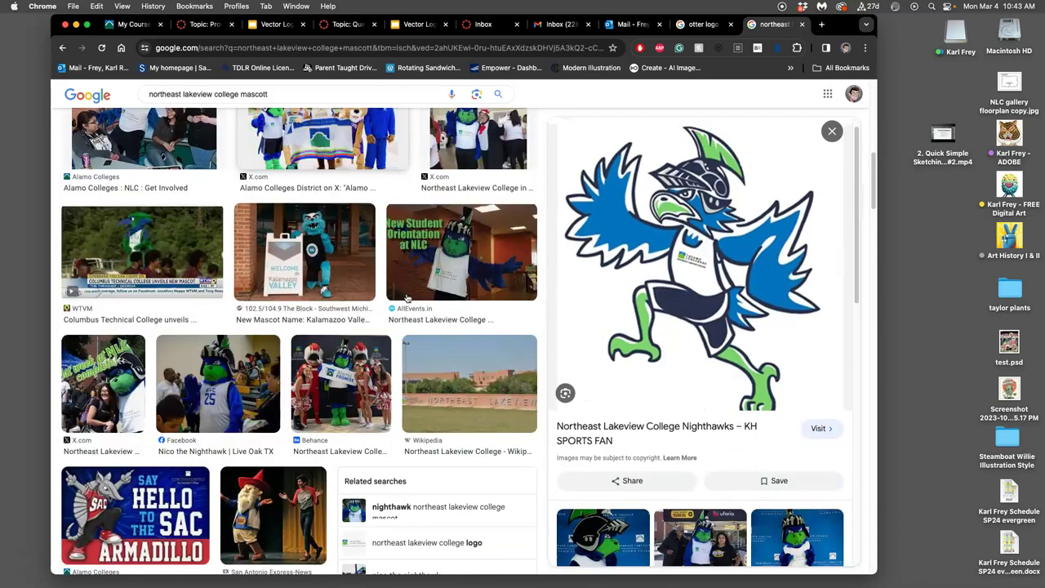
scroll(405, 299, "down", 2)
scroll(403, 299, "down", 1)
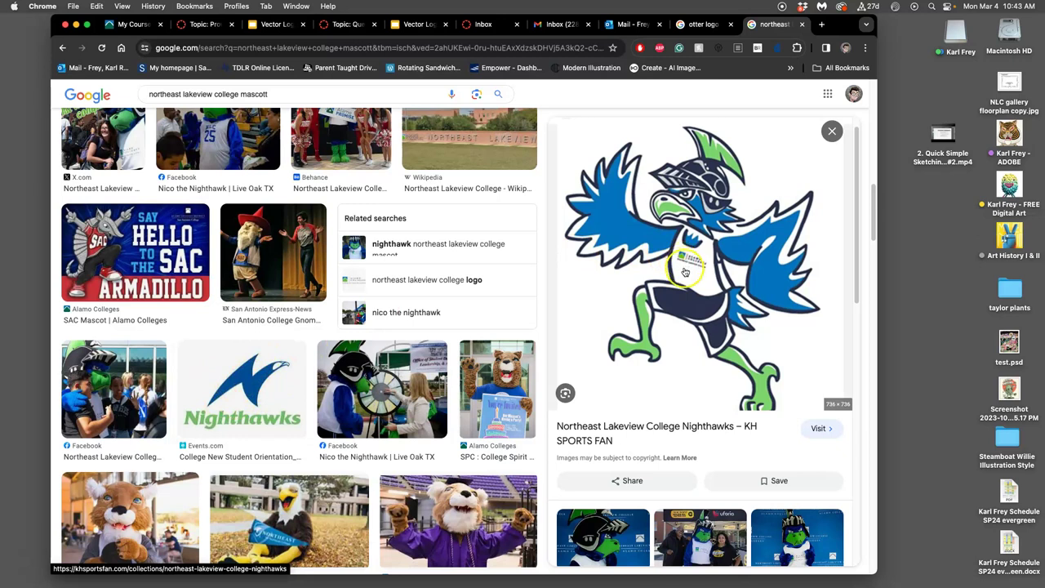
left_click(788, 526)
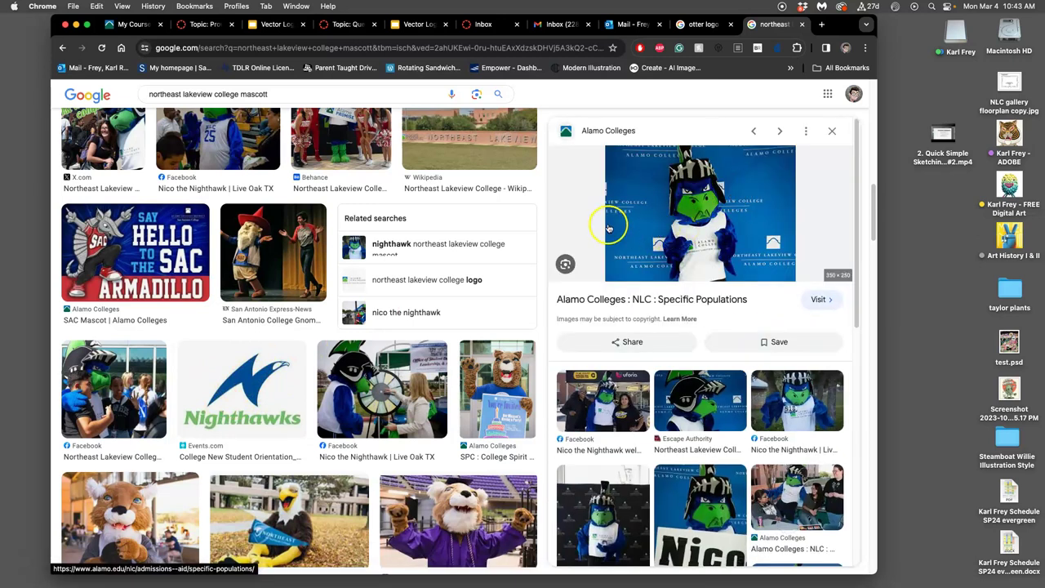
left_click(404, 247)
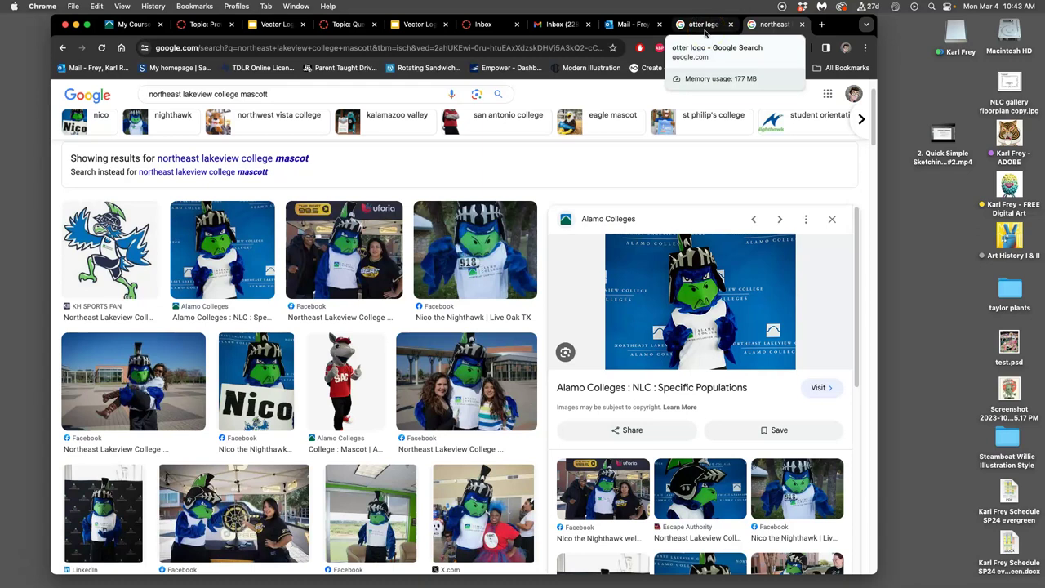
Return to the otter logo results, close the Lens upload panel, and nudge the window
left_click(705, 25)
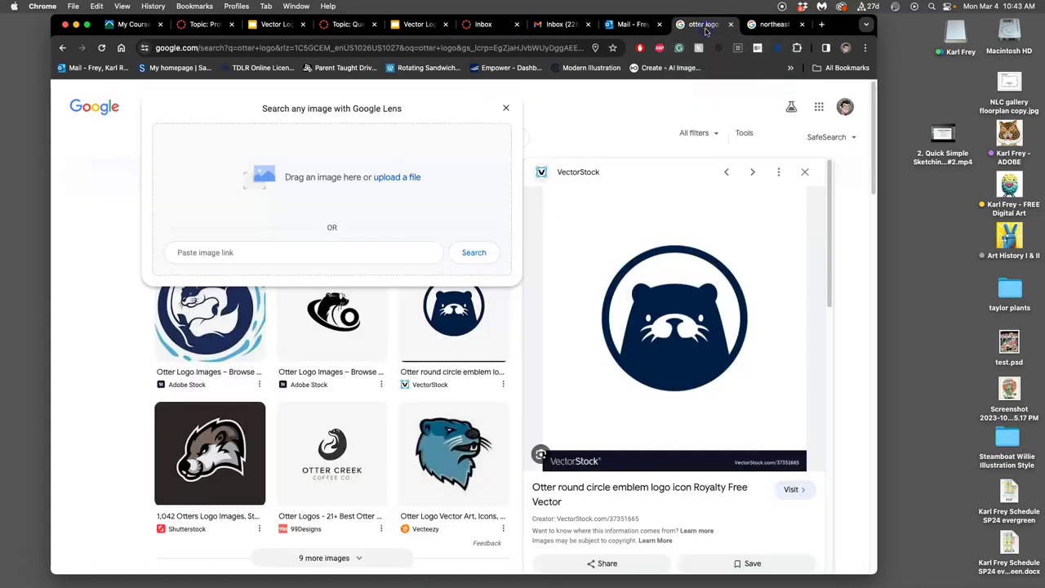
left_click(620, 125)
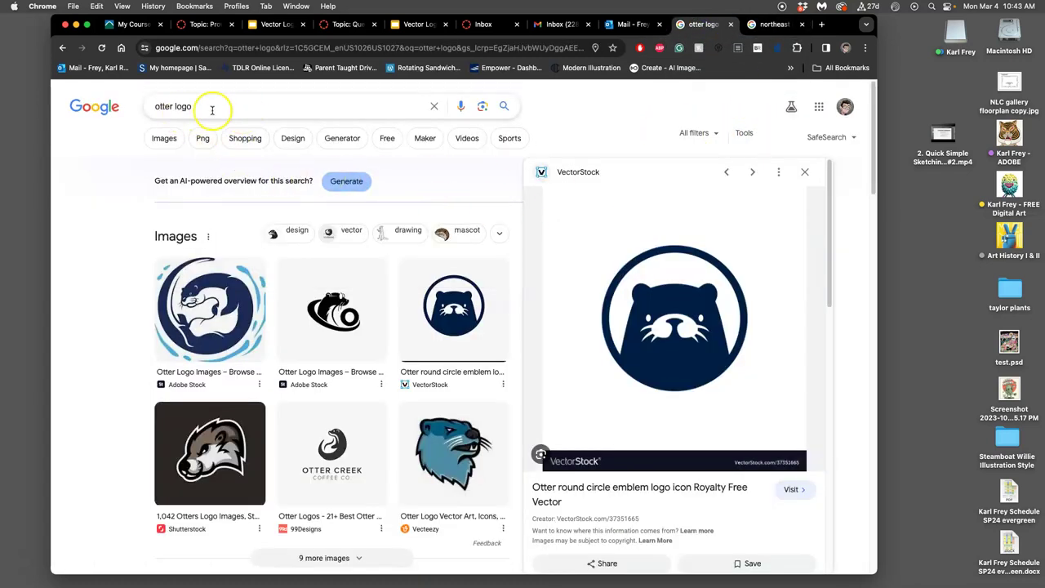
scroll(404, 369, "down", 3)
scroll(408, 372, "up", 3)
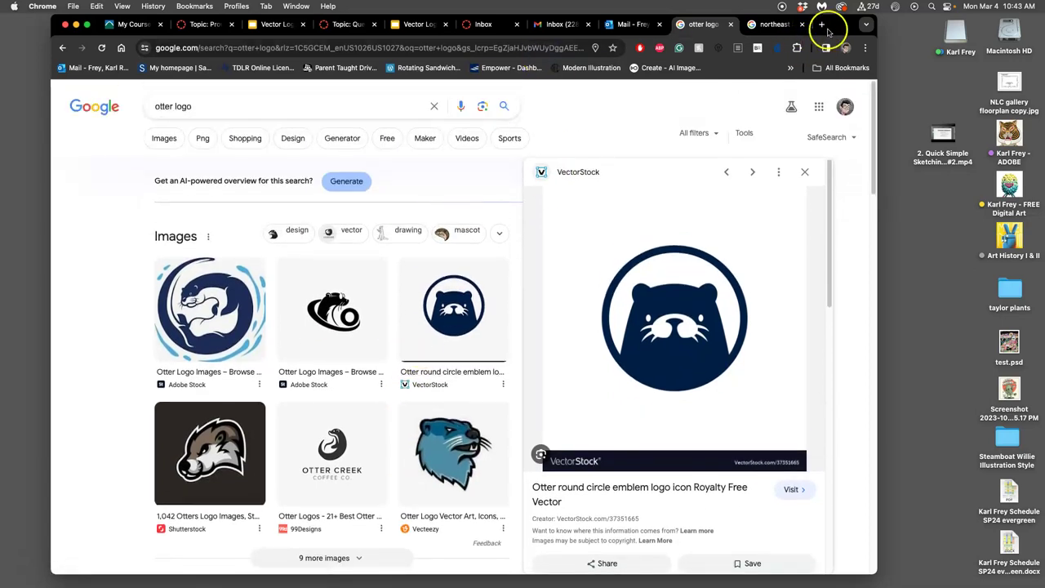
mouse_move(833, 16)
left_mouse_down()
mouse_move(865, 34)
mouse_move(866, 56)
left_mouse_up()
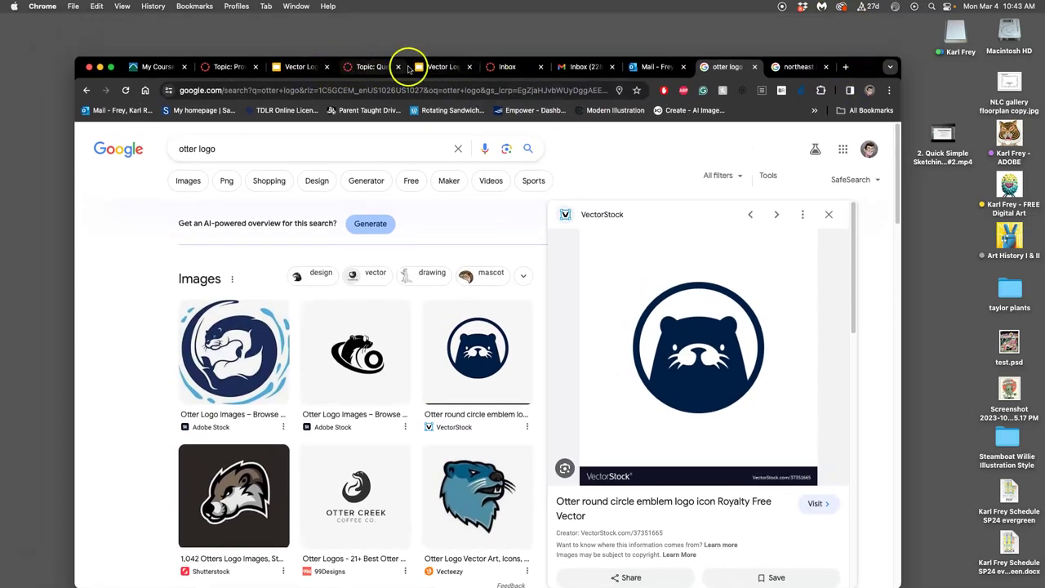
Enlarge the Dynamic otter image in the Vector Logo Design presentation
left_click(443, 68)
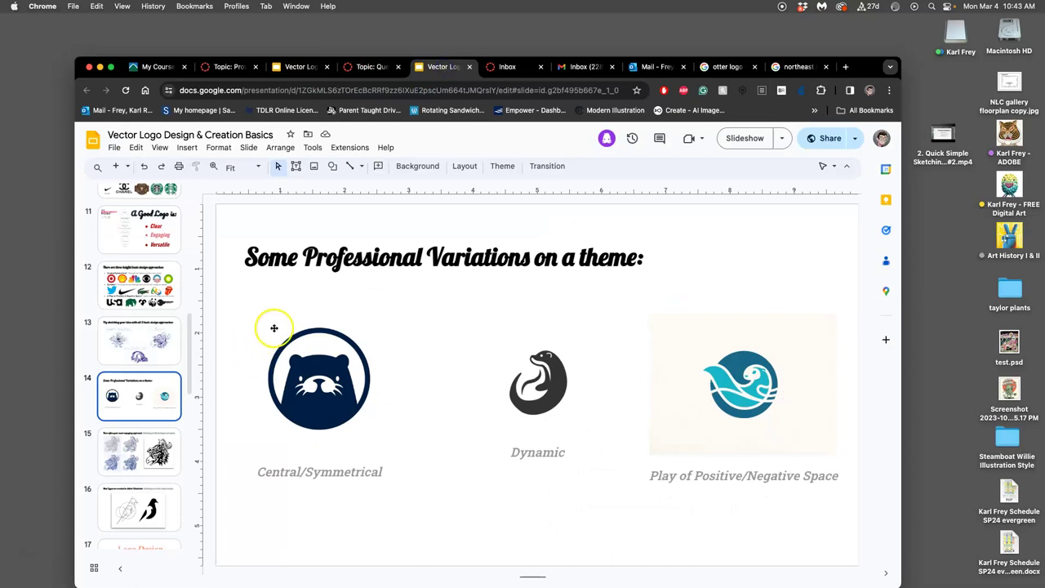
left_click(545, 394)
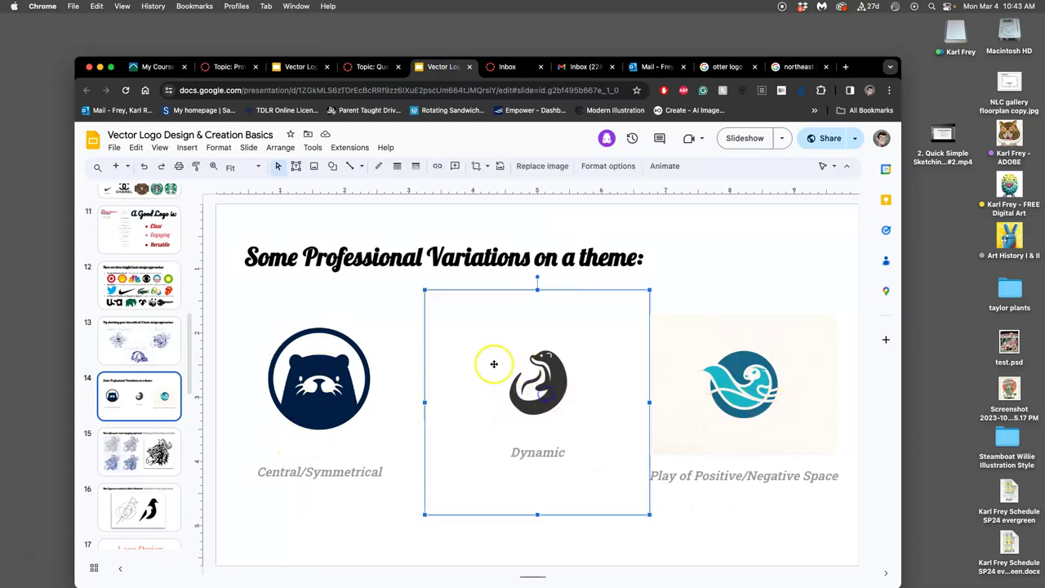
left_click_drag(426, 290, 385, 267)
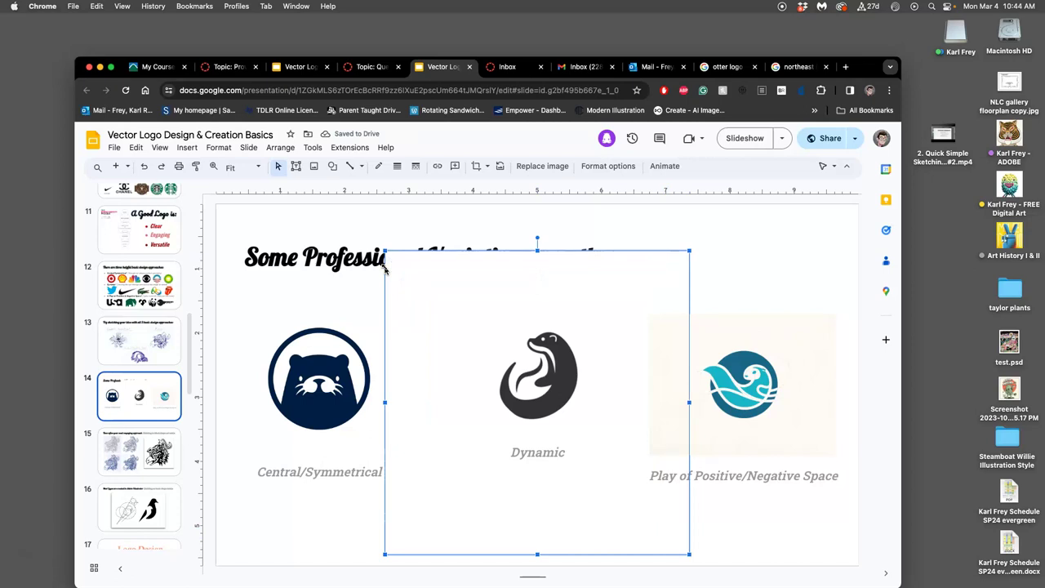
key("super+Down")
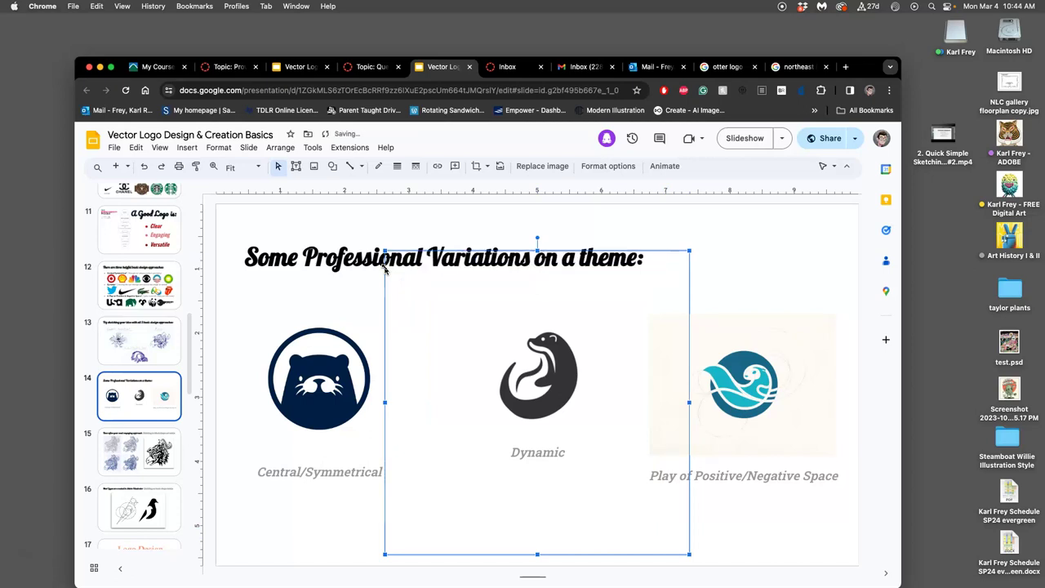
Show the three-design-approaches sketching slide, then return to the Canvas nighthawk sketch discussion
left_click(733, 516)
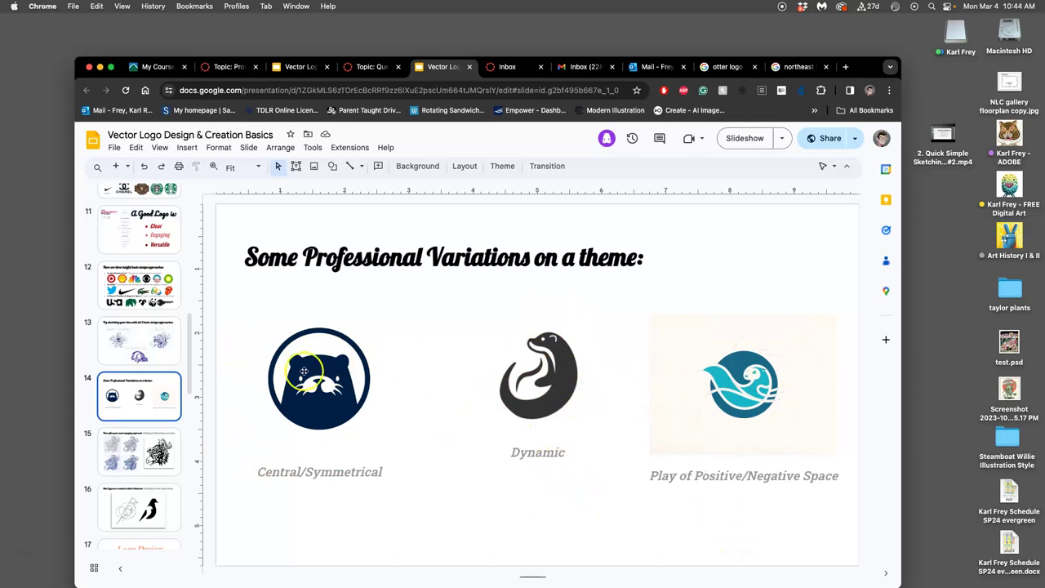
left_click(158, 356)
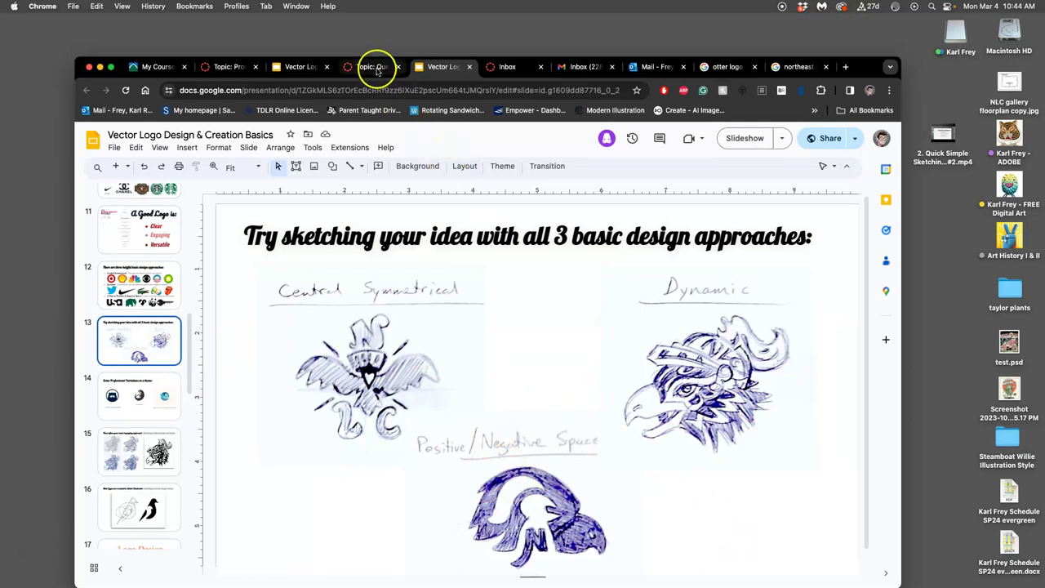
left_click(237, 67)
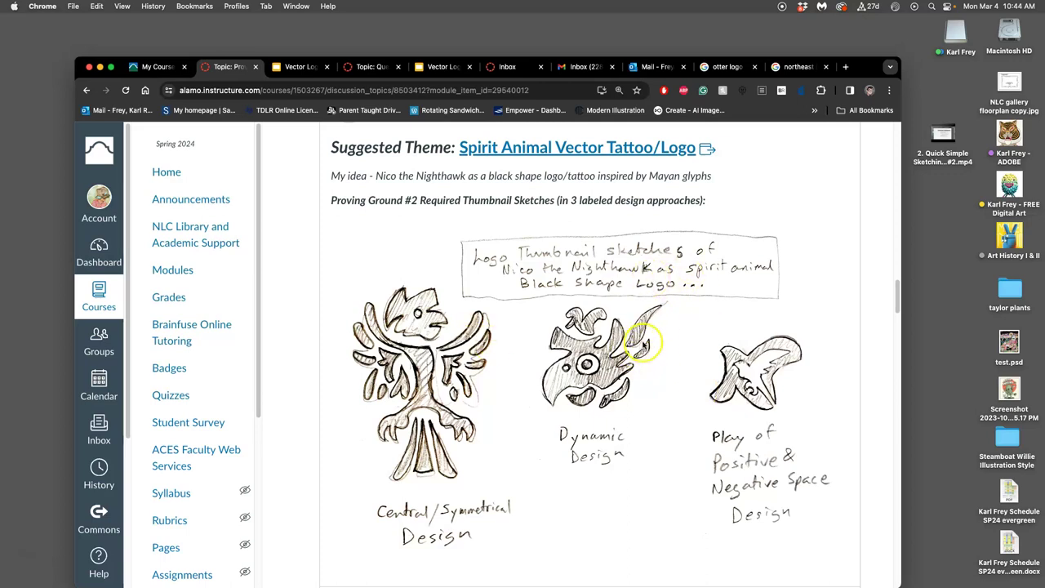
scroll(644, 343, "down", 1)
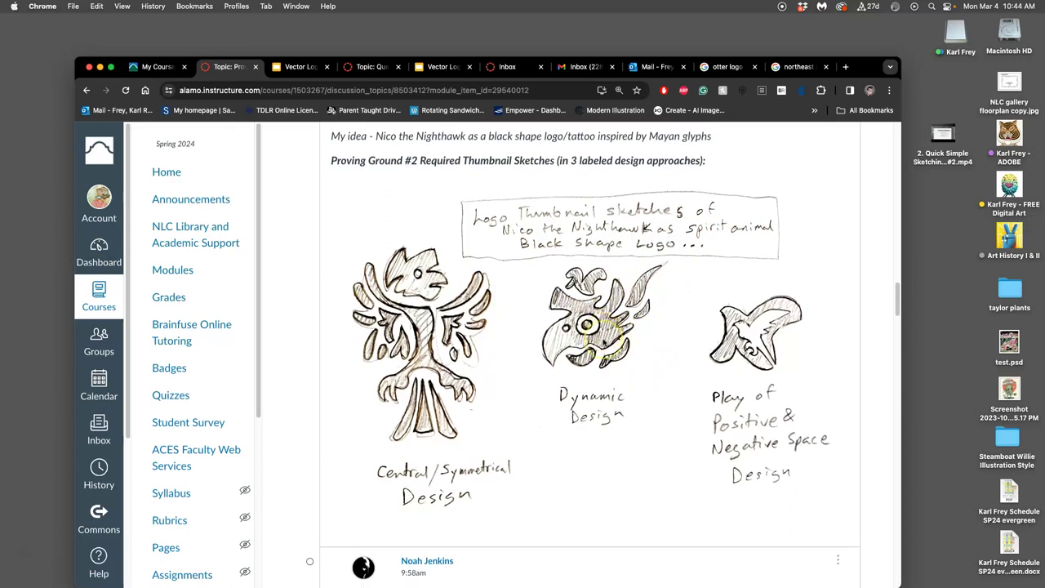
scroll(601, 343, "down", 2)
scroll(594, 342, "up", 3)
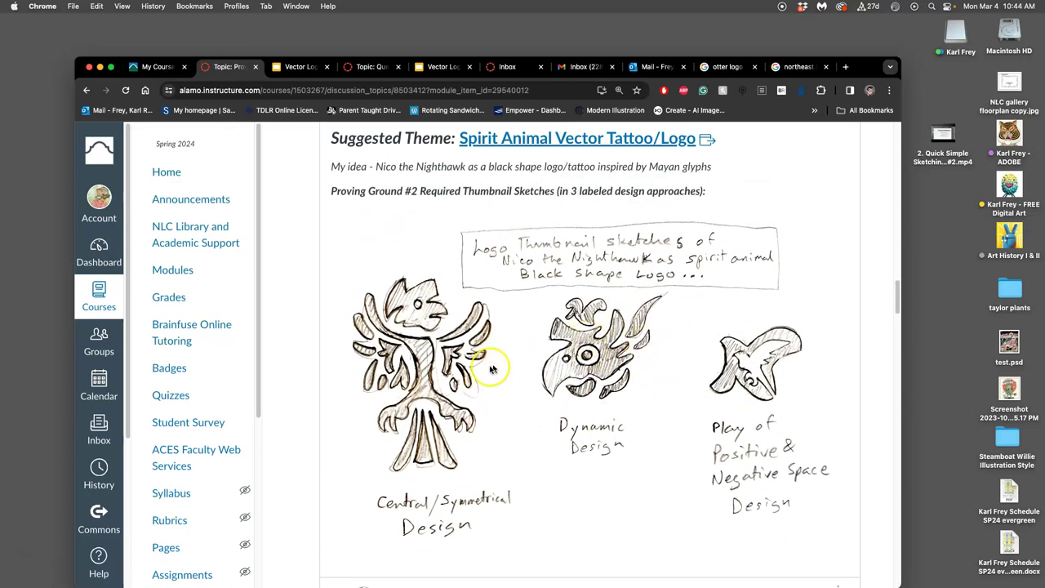
scroll(527, 363, "up", 3)
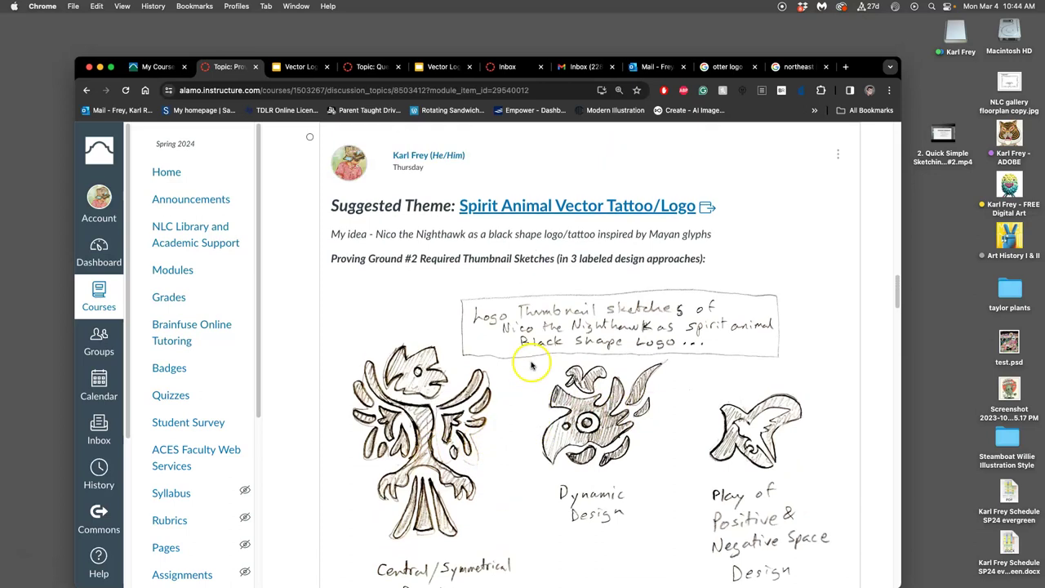
scroll(618, 389, "down", 10)
scroll(617, 389, "down", 5)
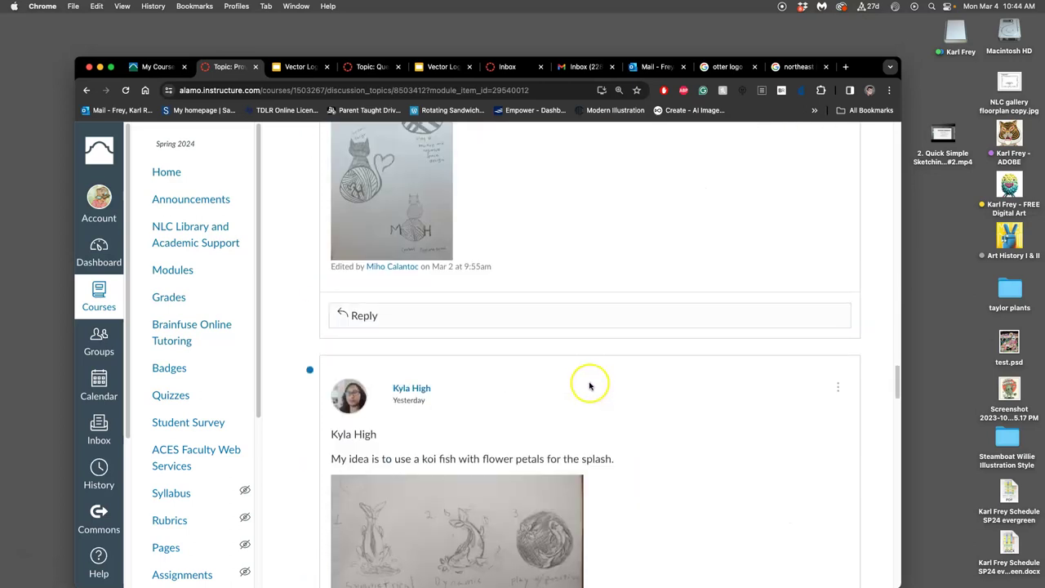
scroll(490, 367, "down", 5)
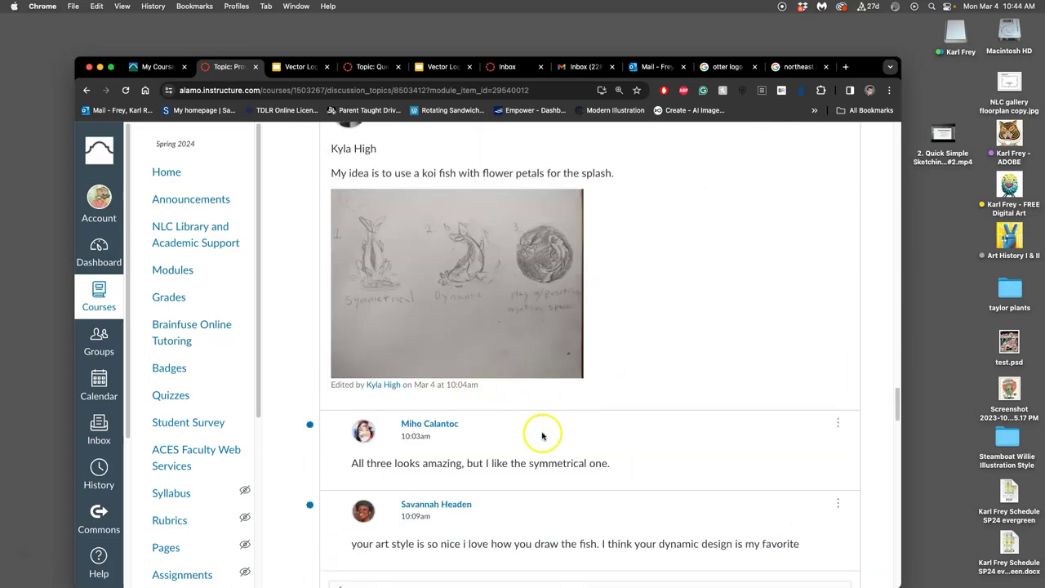
scroll(543, 437, "down", 3)
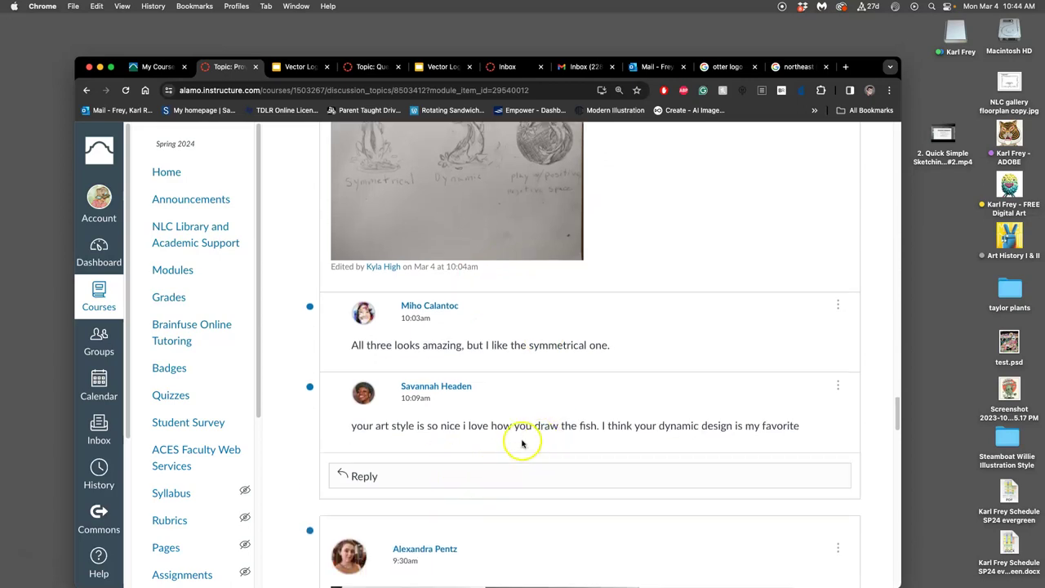
scroll(520, 441, "down", 10)
scroll(523, 442, "down", 5)
scroll(523, 442, "down", 6)
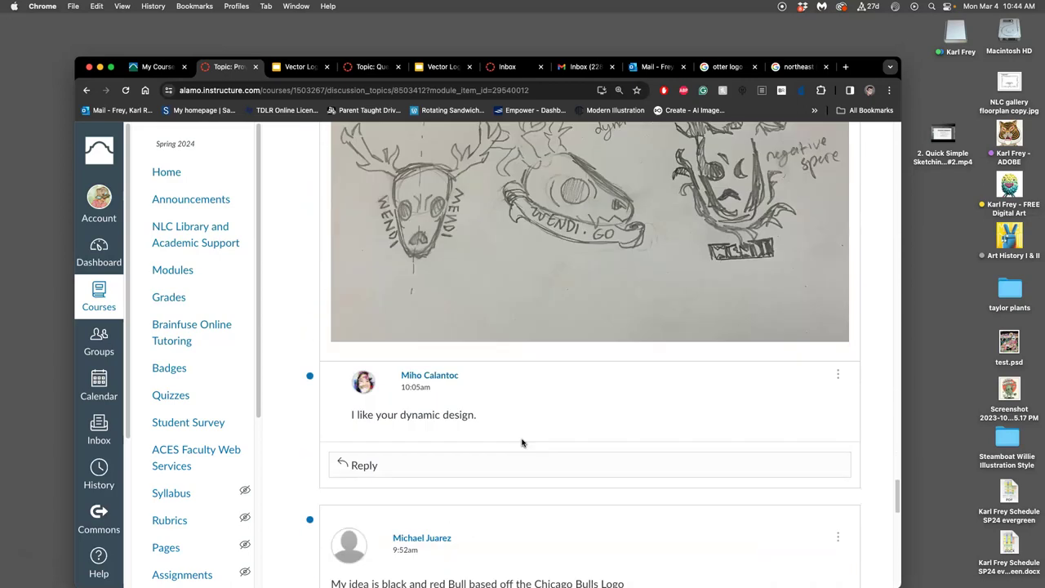
scroll(523, 442, "up", 3)
scroll(522, 441, "up", 15)
scroll(522, 442, "up", 5)
scroll(522, 442, "up", 1)
left_click(521, 435)
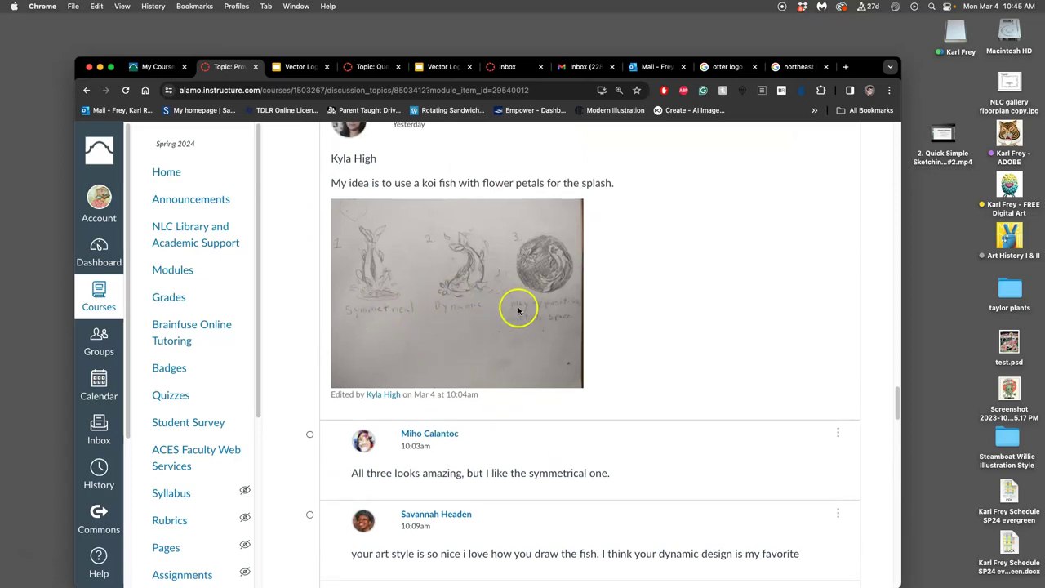
scroll(683, 328, "up", 1)
scroll(684, 328, "up", 5)
scroll(687, 331, "up", 2)
scroll(687, 330, "up", 8)
scroll(687, 330, "up", 1)
scroll(687, 330, "up", 2)
scroll(687, 331, "up", 3)
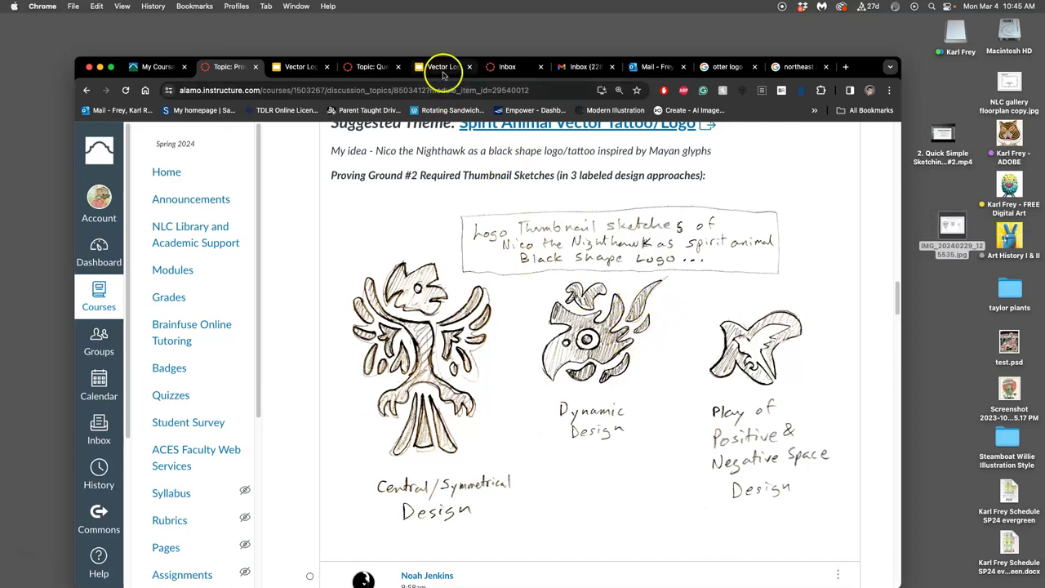
Return to the vector logo presentation and show the Some Professional Variations slide
left_click(301, 66)
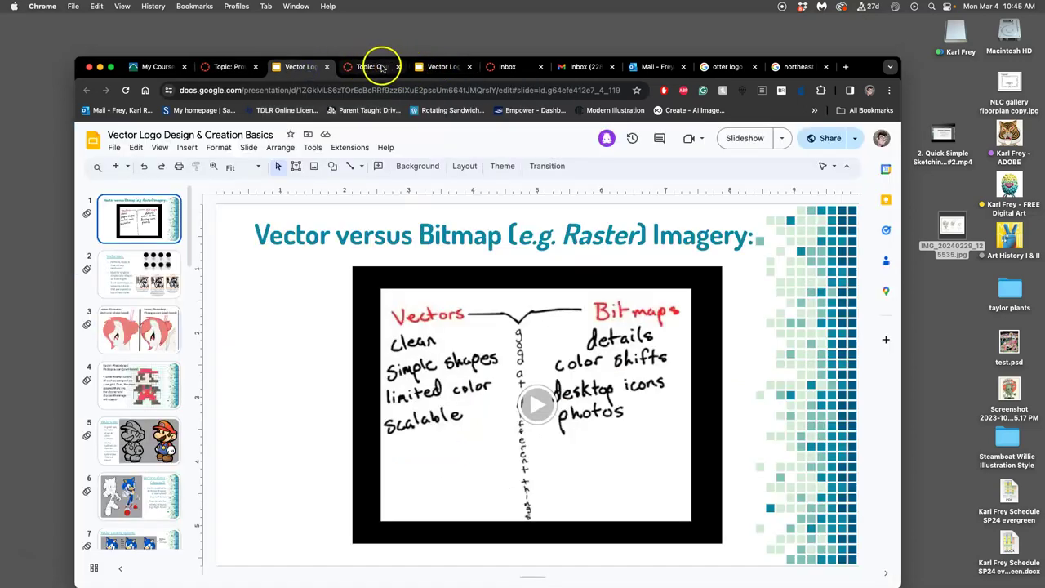
left_click(374, 66)
left_click(437, 67)
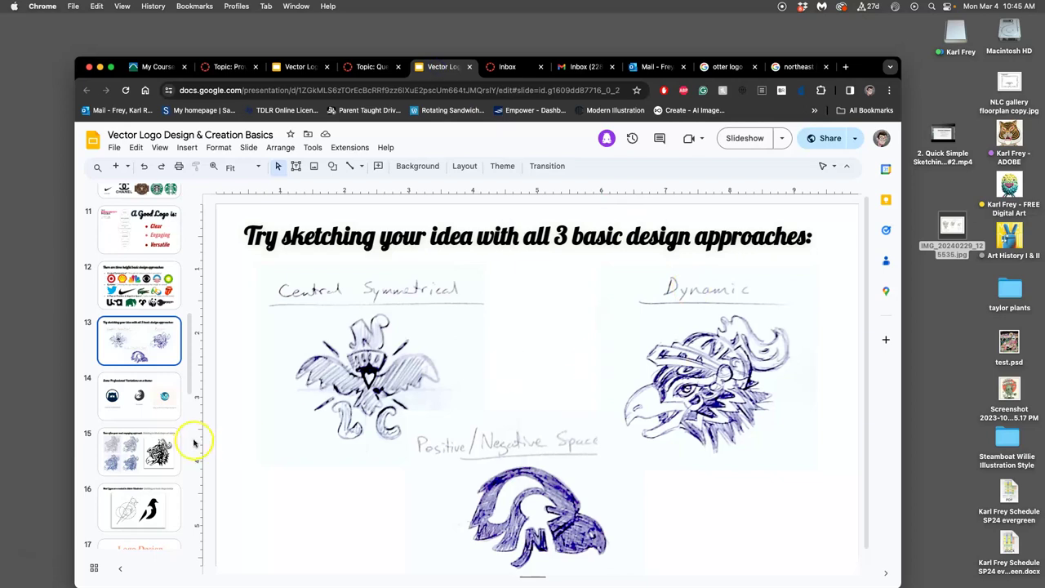
left_click(172, 407)
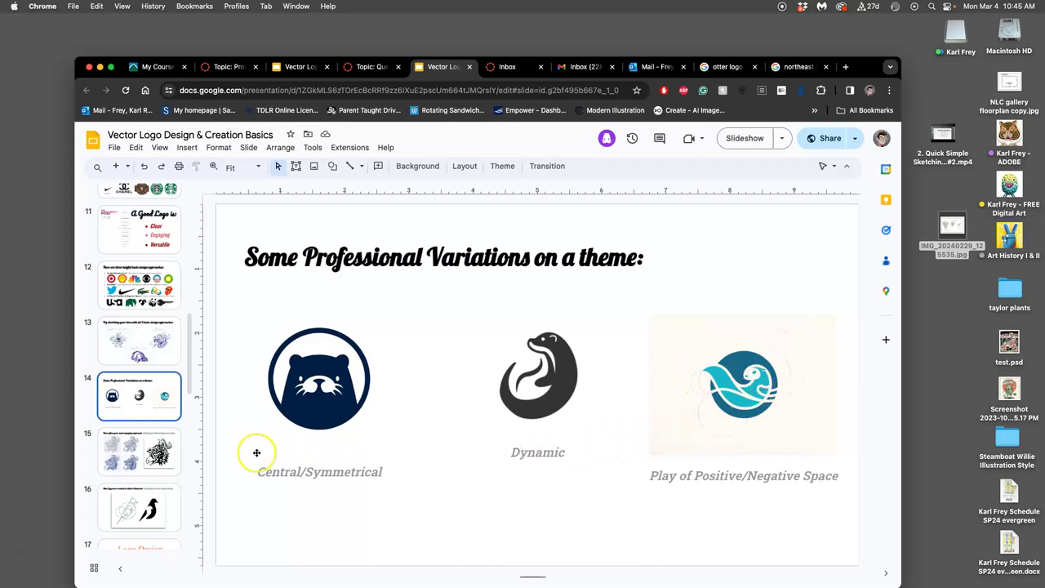
Show the Illustrator basic-shapes logo slide and scroll the filmstrip toward slide 17
left_click(142, 503)
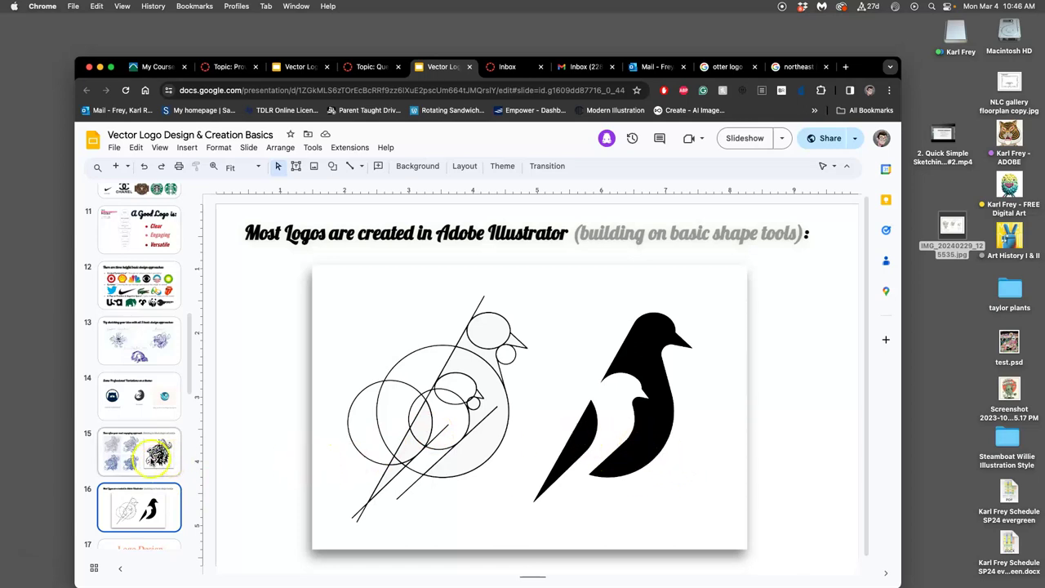
scroll(158, 452, "down", 3)
scroll(156, 449, "down", 2)
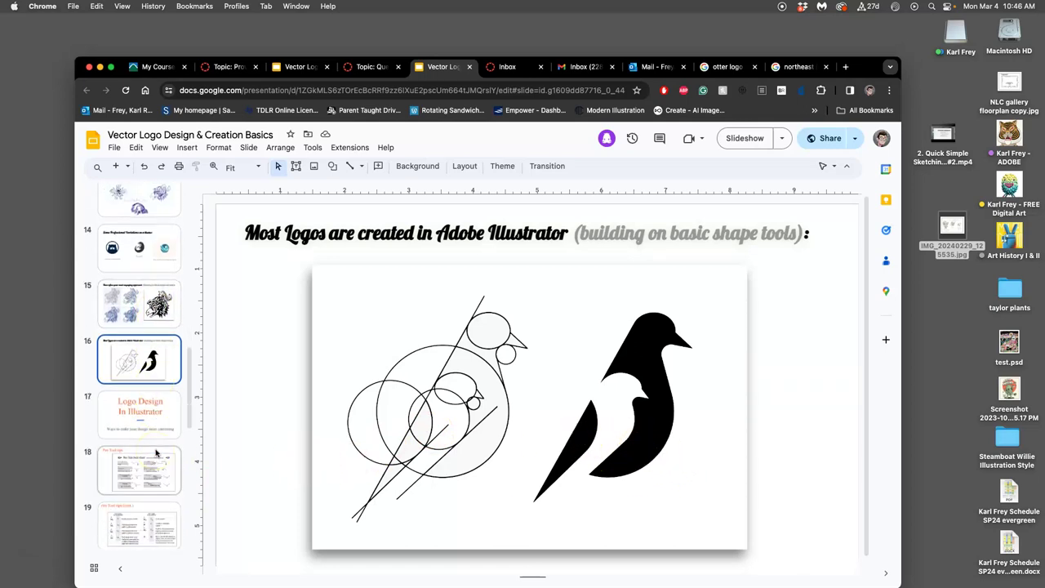
scroll(156, 449, "down", 1)
scroll(156, 448, "down", 3)
scroll(155, 449, "down", 3)
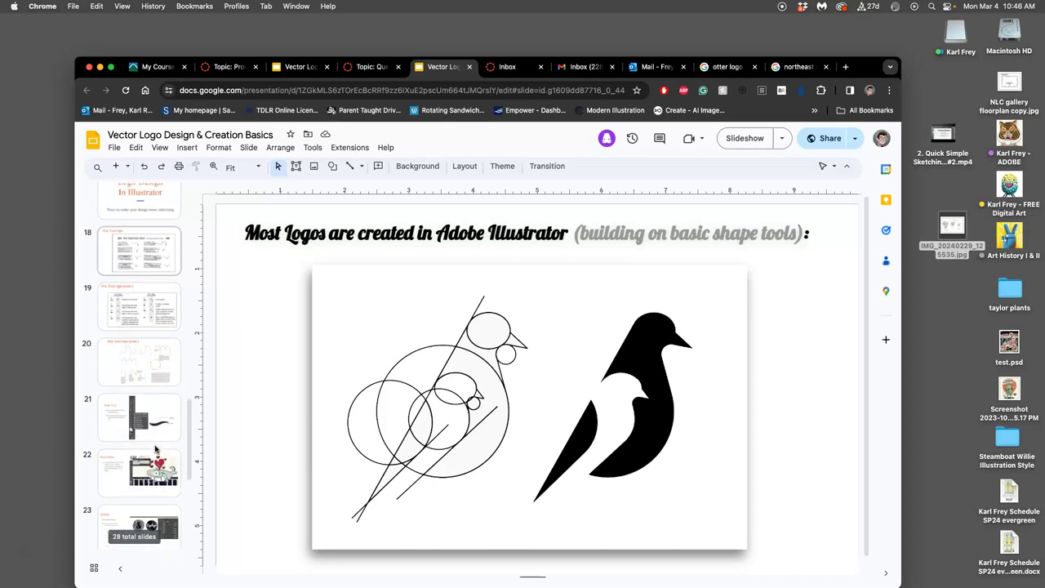
scroll(155, 449, "up", 3)
Step through the Illustrator section: Pen Tool tips, Width Tool and Retro Effect slides
left_click(151, 335)
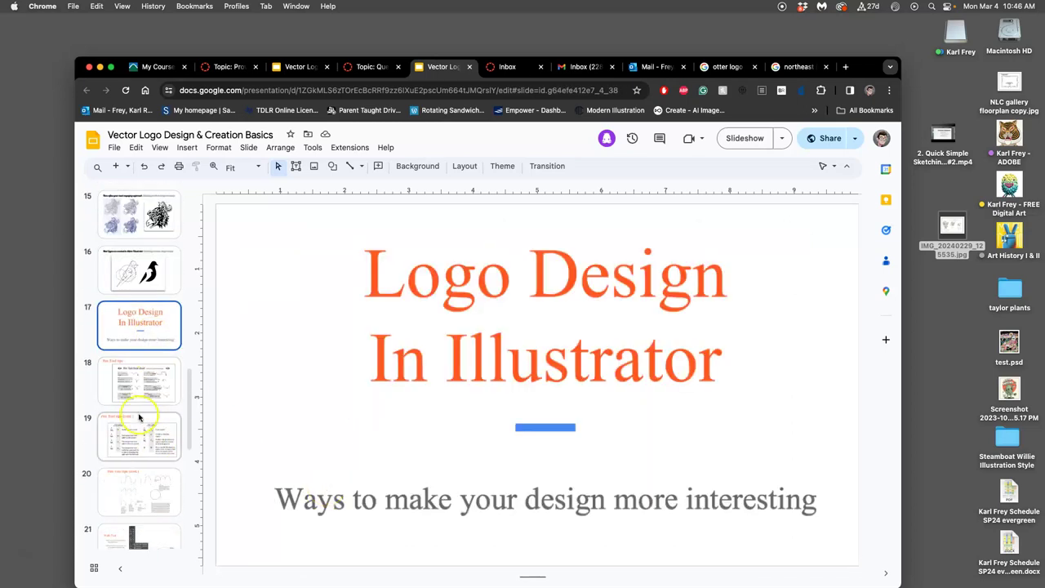
left_click(134, 387)
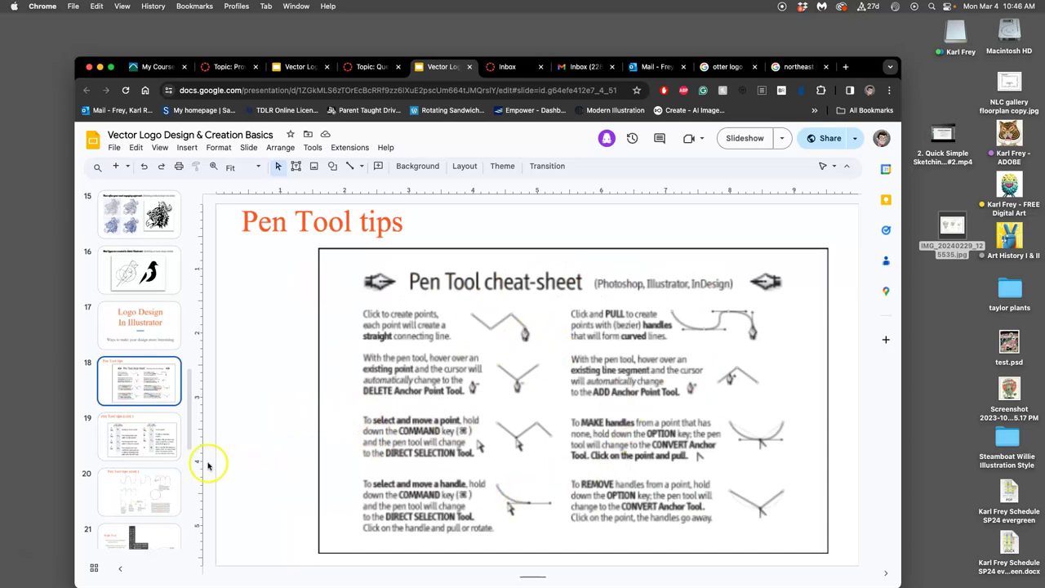
left_click(162, 447)
left_click(140, 480)
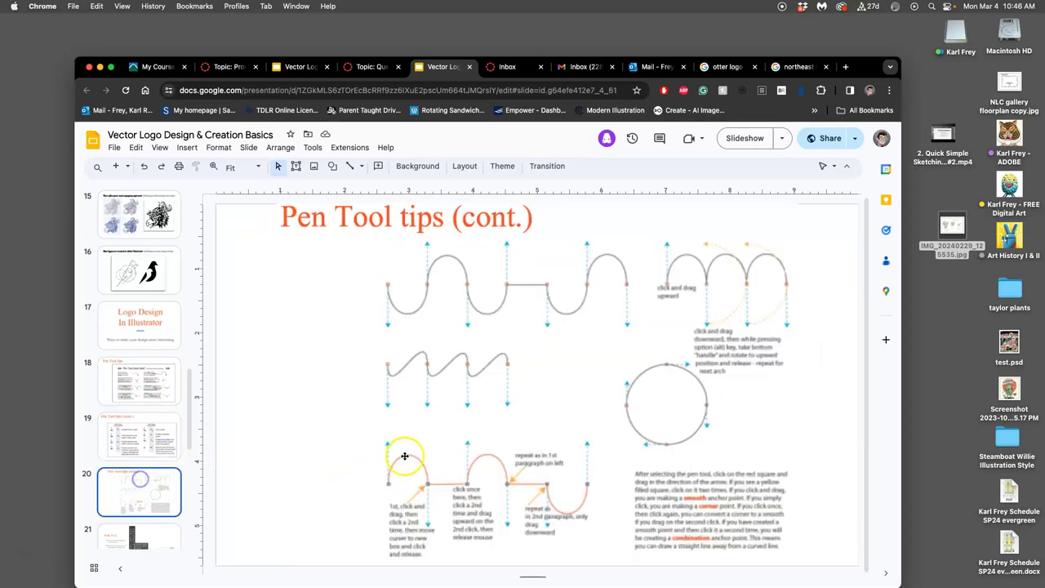
scroll(171, 465, "down", 2)
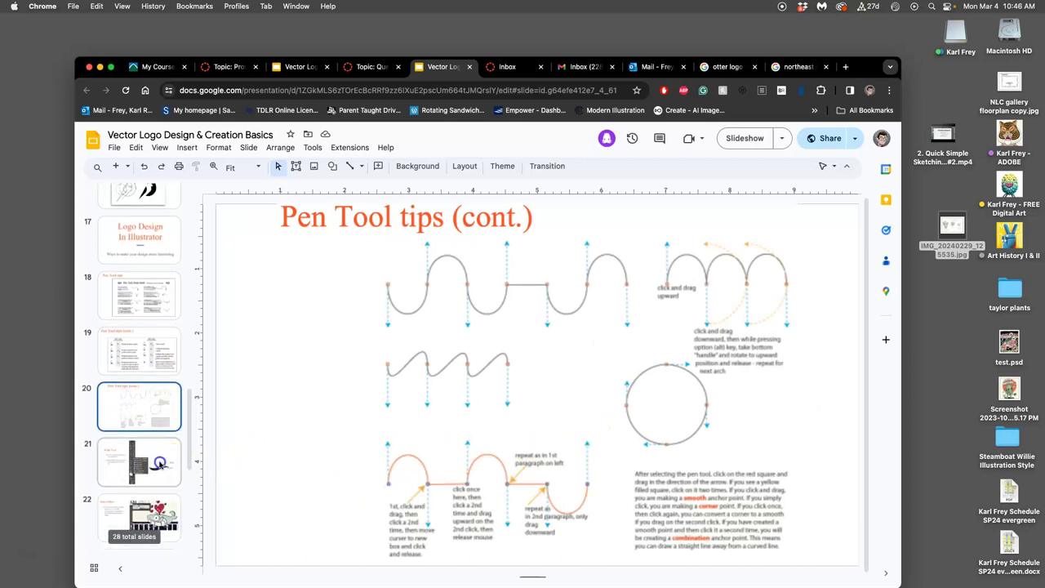
left_click(172, 466)
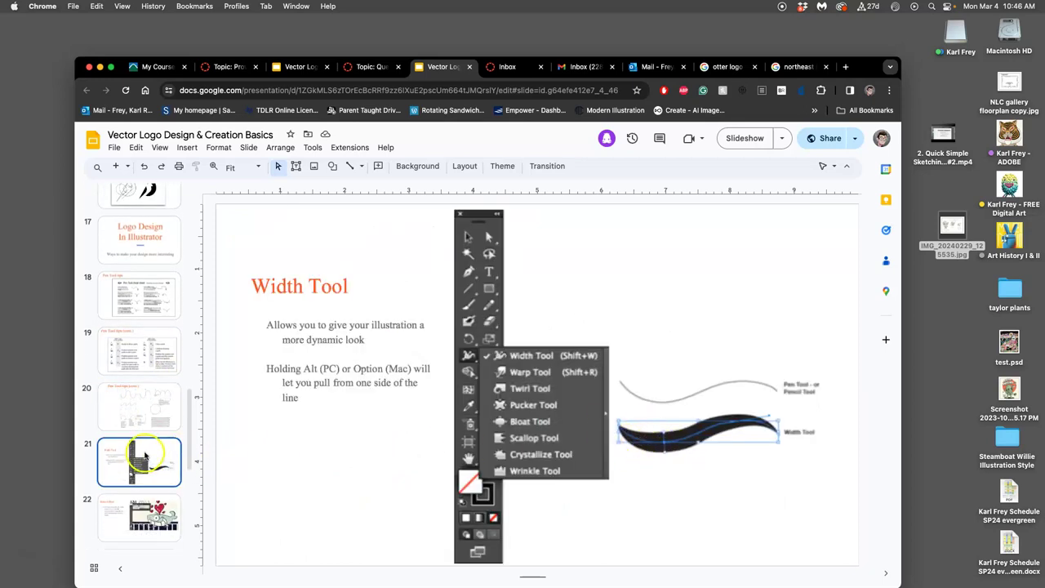
left_click(146, 498)
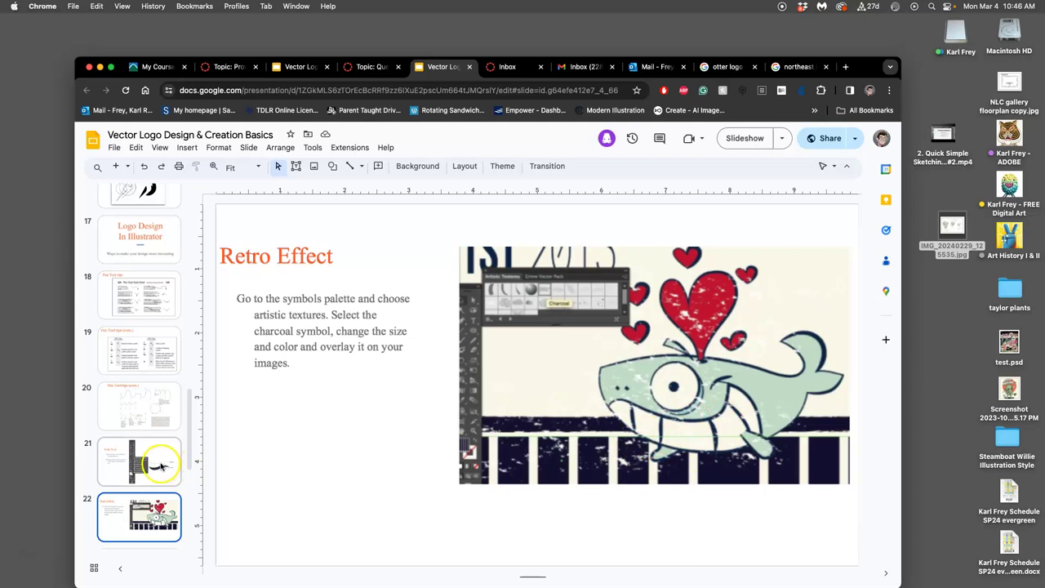
Scroll the filmstrip and show slide 11, 'A Good Logo is: Clear, Engaging, Versatile.'
scroll(163, 458, "down", 3)
scroll(161, 466, "down", 3)
scroll(161, 465, "down", 2)
scroll(163, 466, "down", 2)
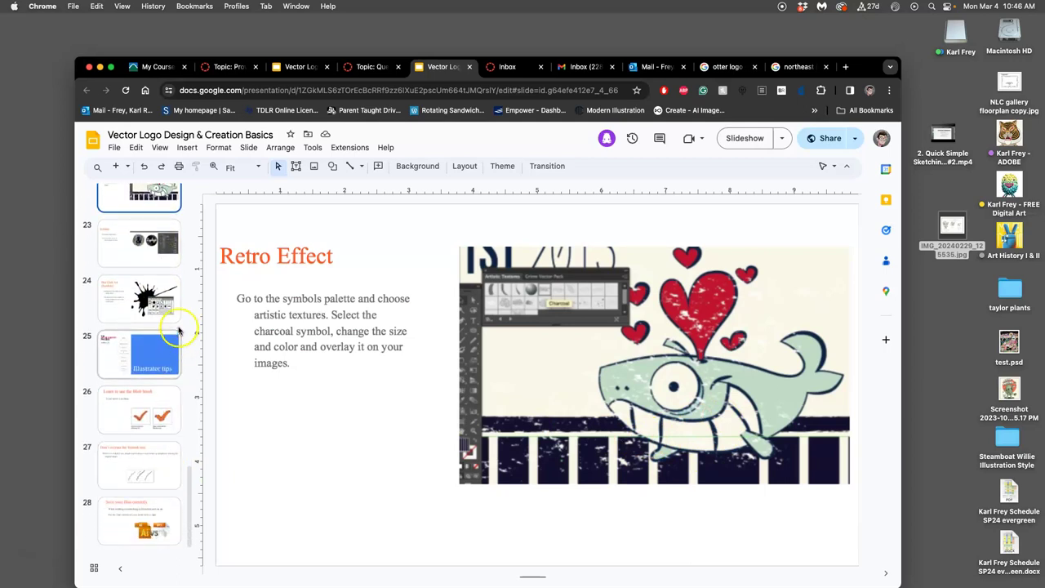
scroll(167, 335, "up", 15)
scroll(166, 334, "down", 4)
scroll(163, 368, "down", 2)
left_click(157, 452)
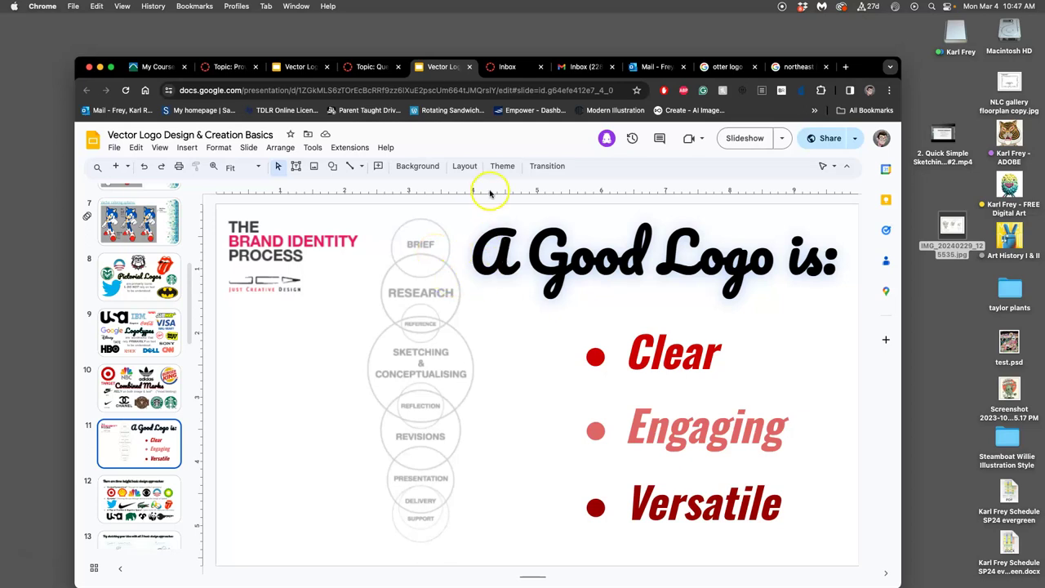
Return to the nighthawk sketch discussion and scroll to its bottom
left_click(376, 68)
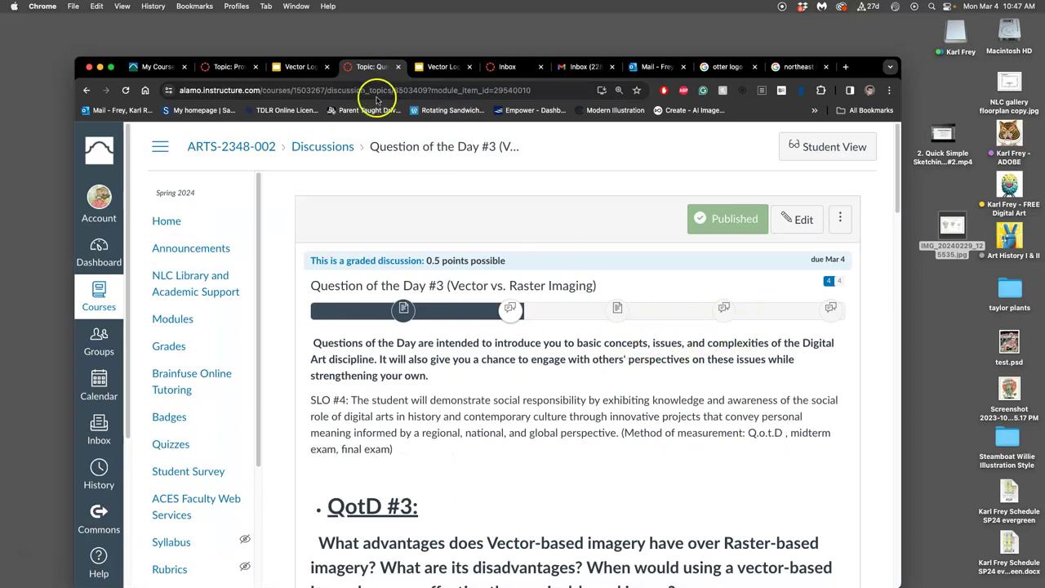
left_click(294, 68)
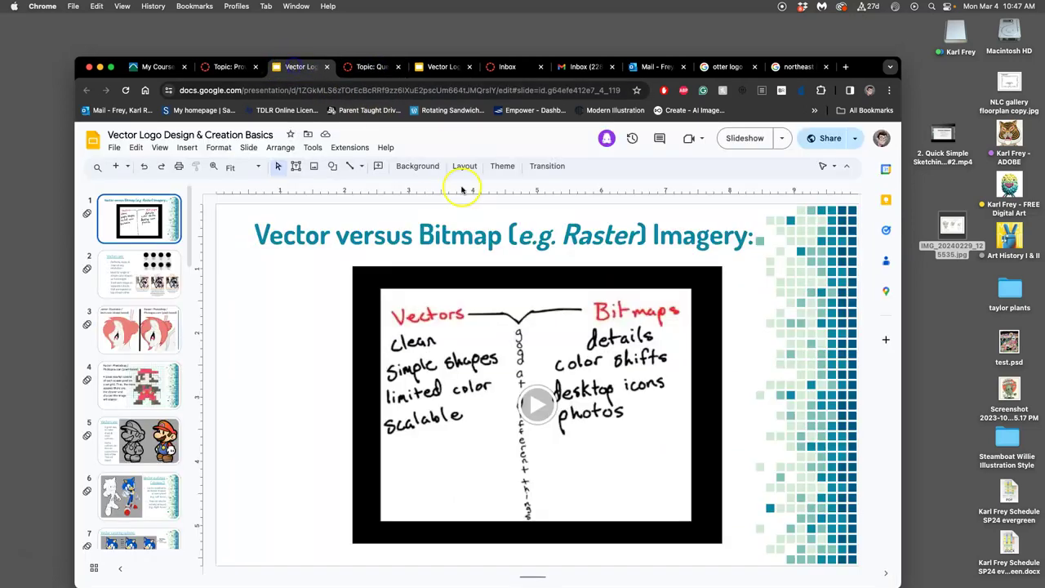
left_click(223, 66)
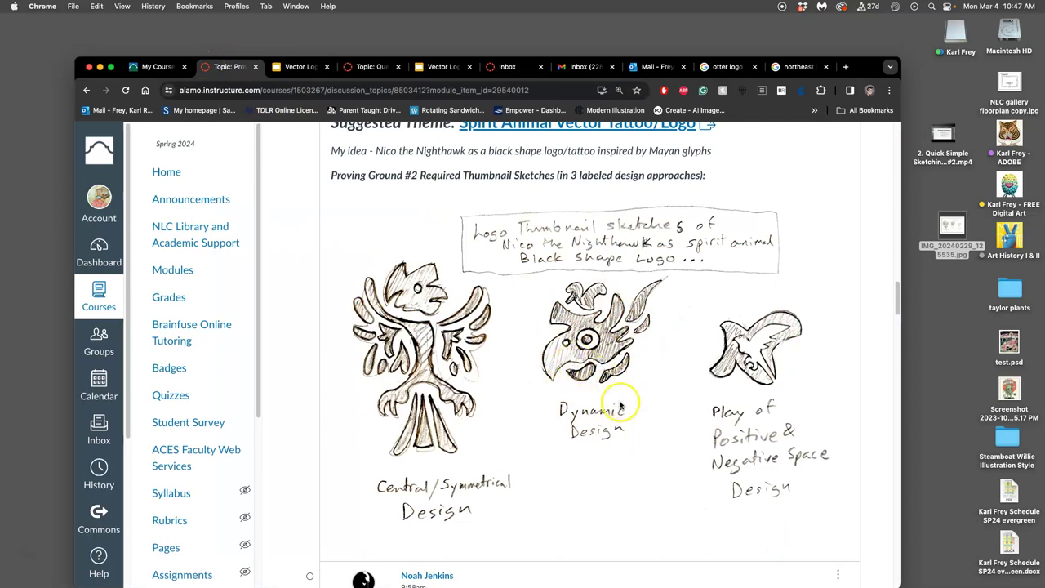
scroll(621, 406, "down", 10)
Advance to the Vector Logo Mashup topic, scroll to the Spirit Animal post, and select the desktop sketch photo
left_click(828, 537)
scroll(589, 347, "down", 10)
scroll(589, 347, "down", 5)
scroll(589, 349, "down", 5)
scroll(590, 342, "down", 1)
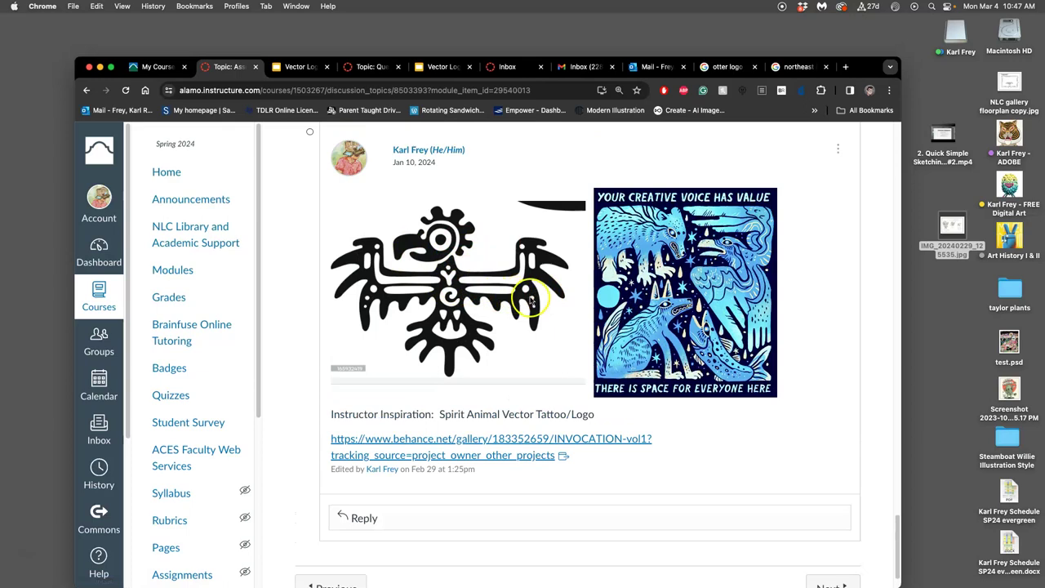
left_click(952, 227)
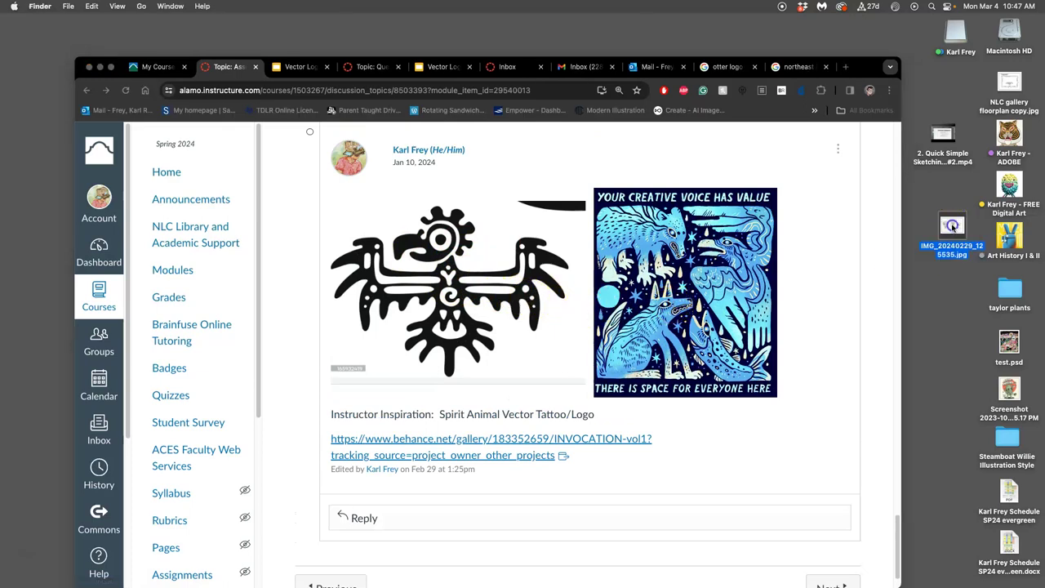
Crop the desktop sketch photo in Preview to just the Dynamic Design sketch
double_click(951, 227)
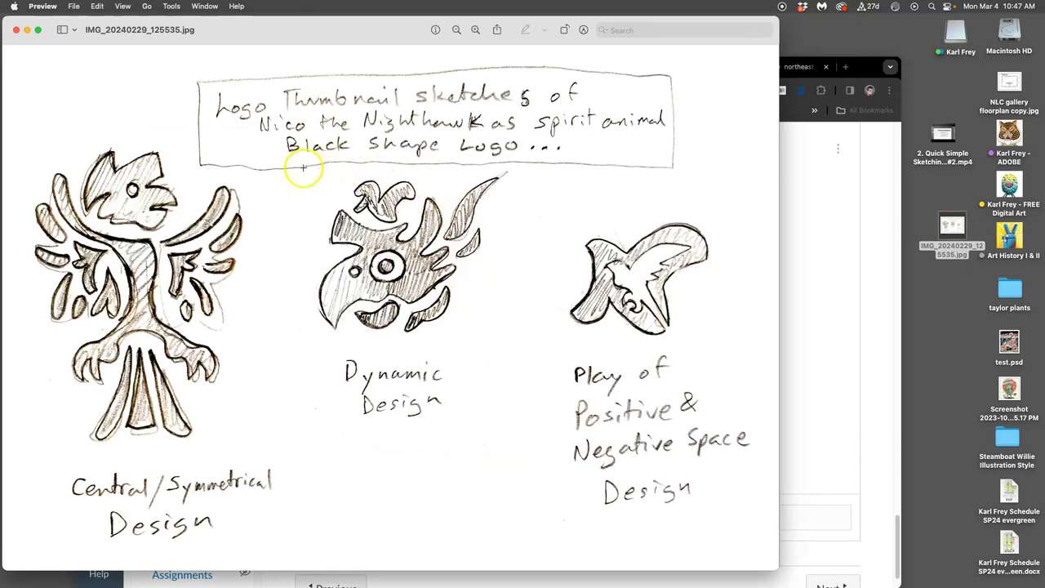
mouse_move(308, 167)
left_mouse_down()
mouse_move(509, 355)
mouse_move(504, 430)
left_mouse_up()
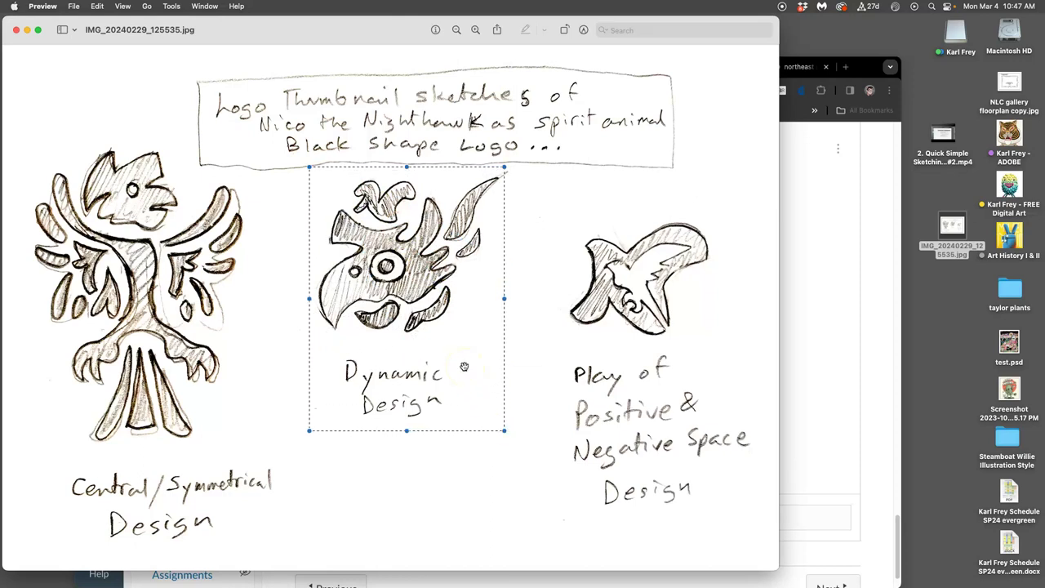
key("super+k")
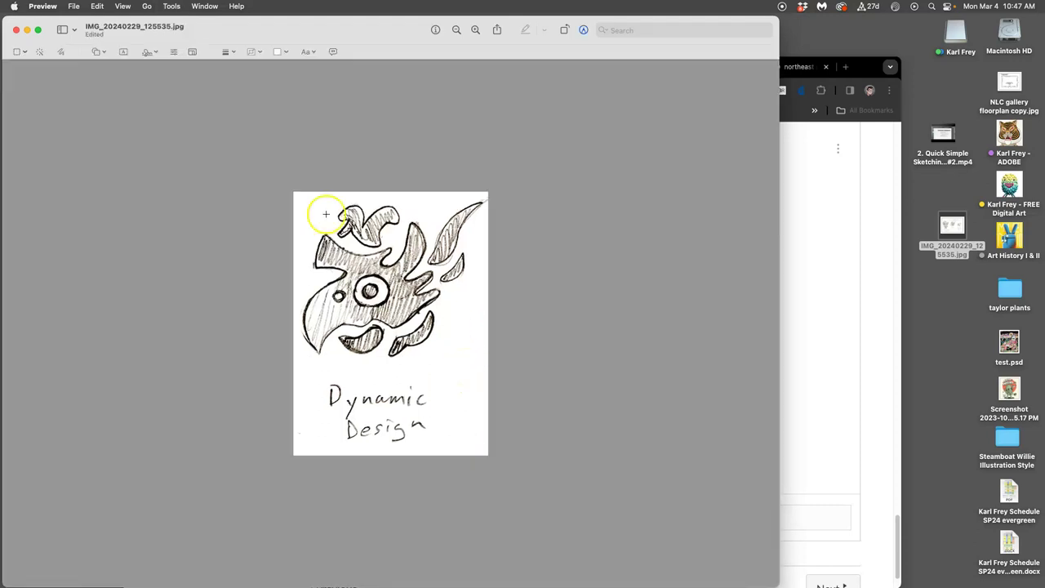
Close Preview and bring up the sketch file's Open With menu on the desktop
left_click(15, 30)
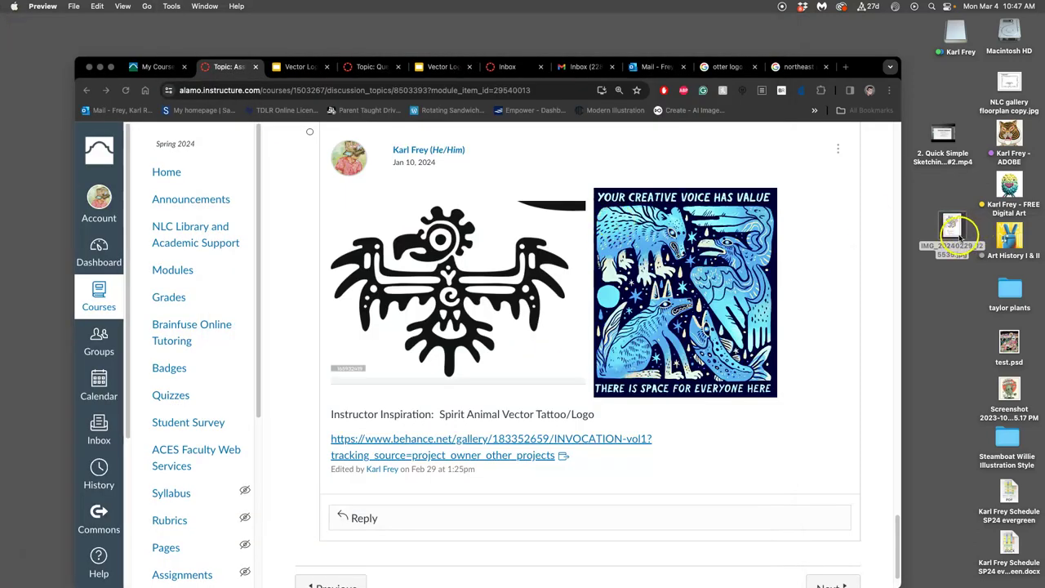
left_click(955, 235)
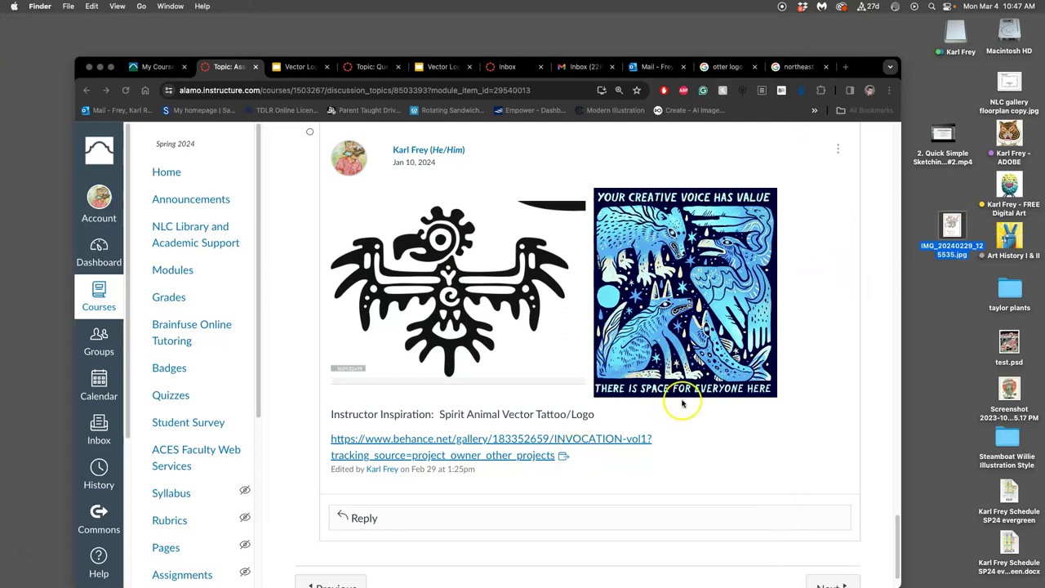
right_click(951, 222)
mouse_move(808, 239)
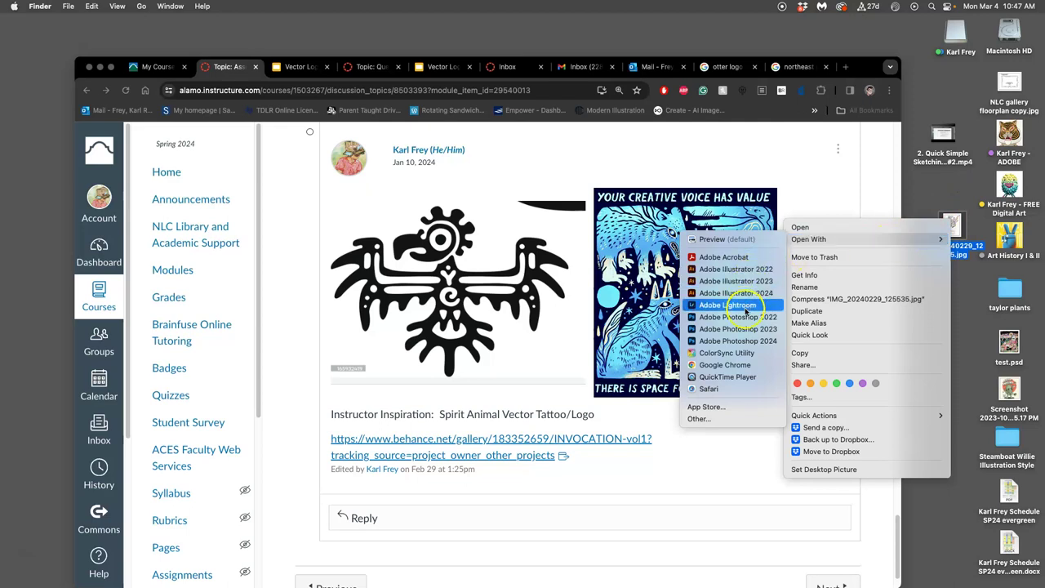
Open the cropped sketch in Photoshop 2024 and browse Image Adjustments without applying any
left_click(738, 341)
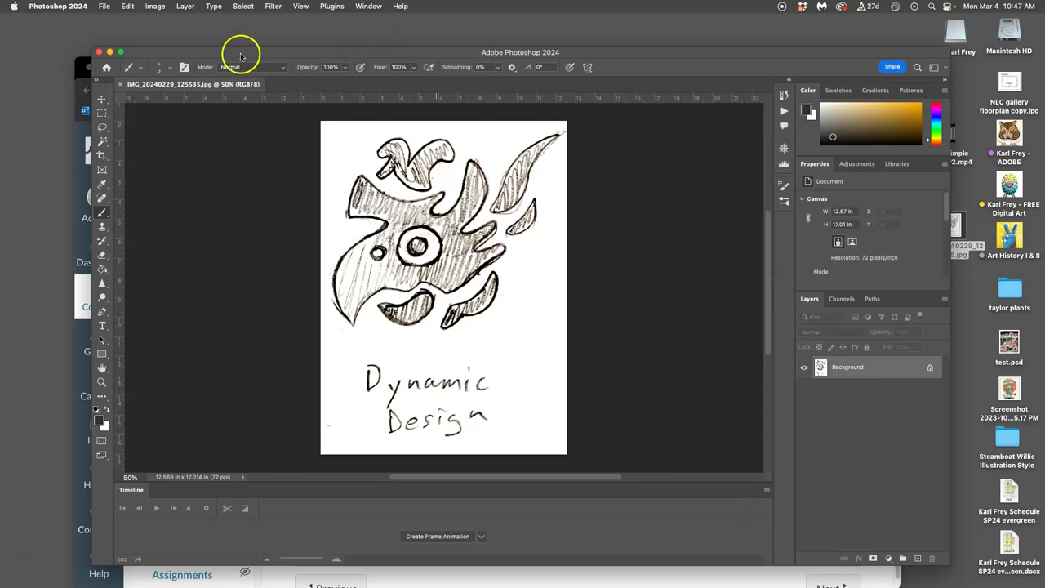
left_click(156, 7)
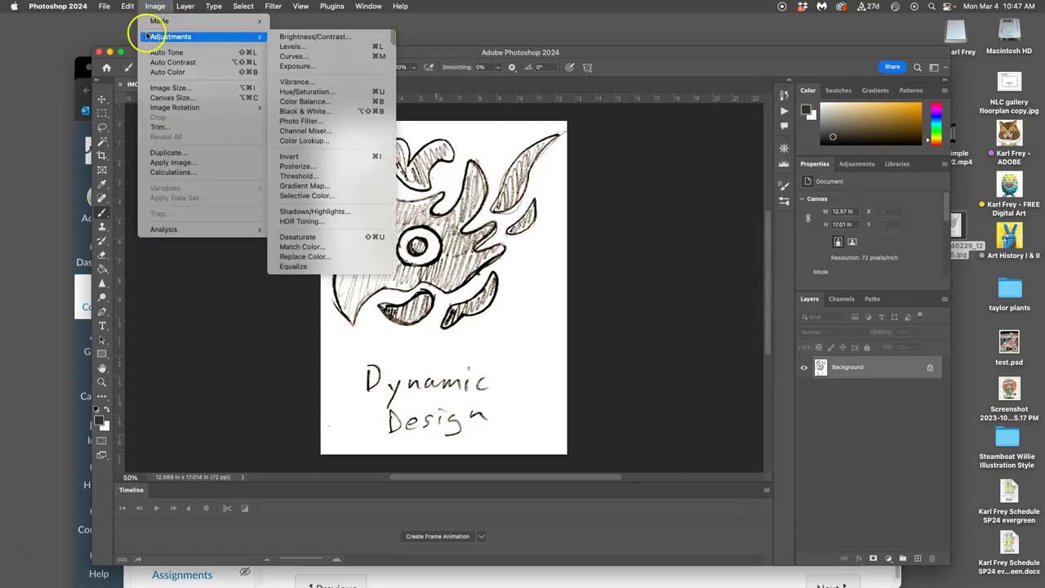
left_click_drag(303, 36, 316, 49)
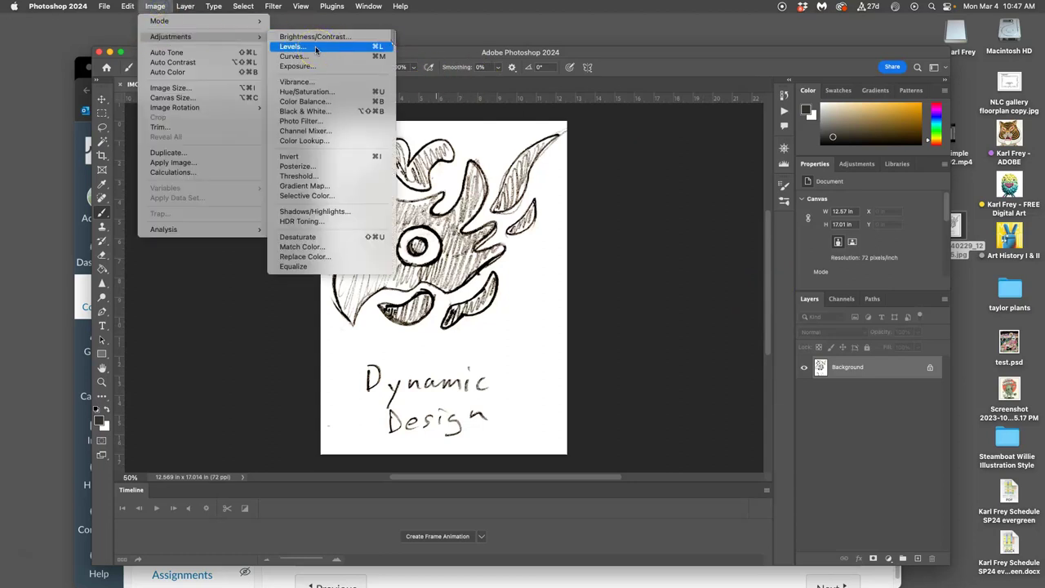
left_click(602, 156)
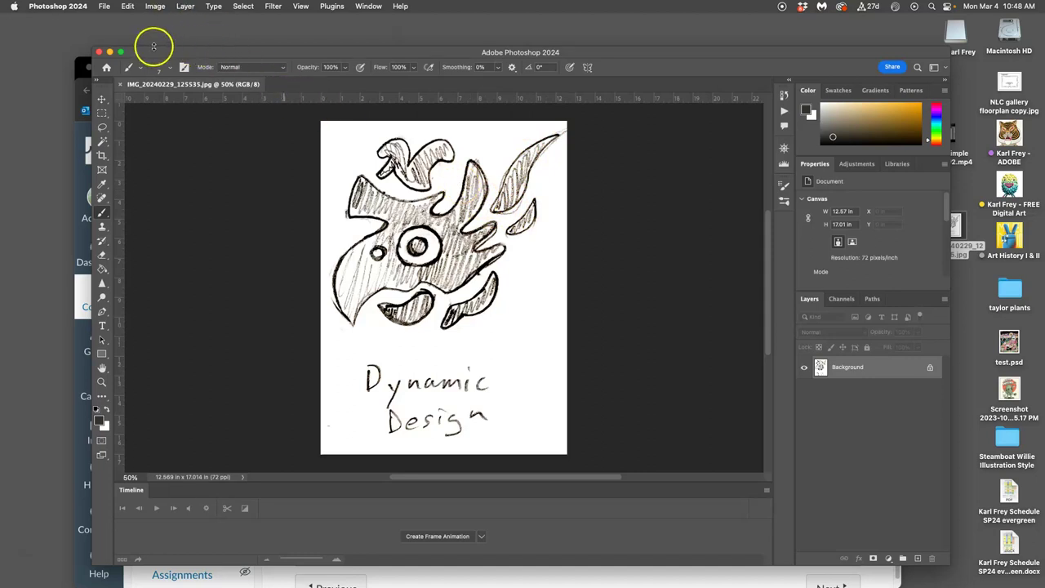
Set the canvas size to 16 × 20 inches with a white extension colour
left_click(156, 6)
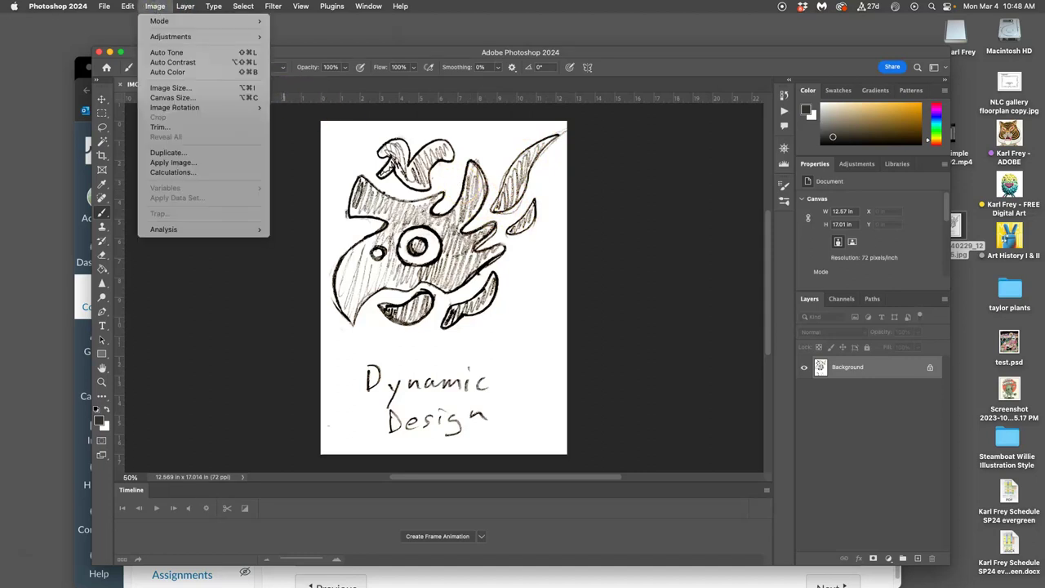
left_click(169, 98)
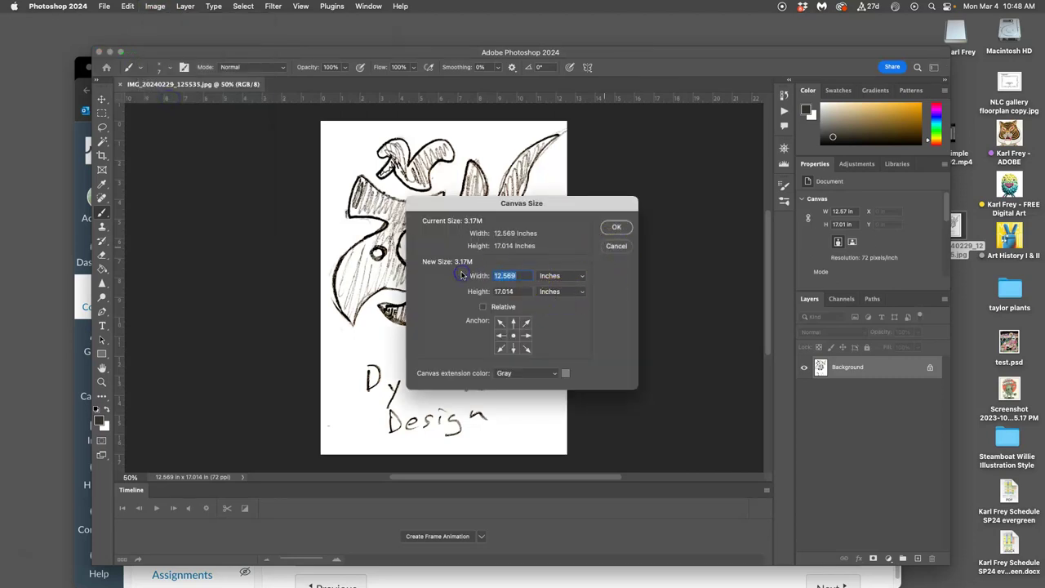
type("16")
left_click(469, 292)
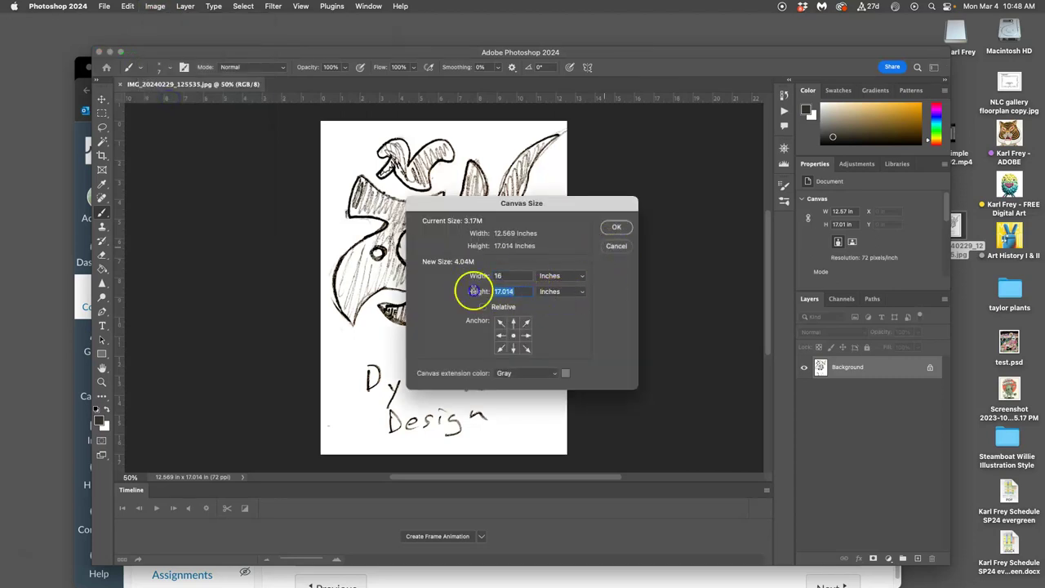
type("20")
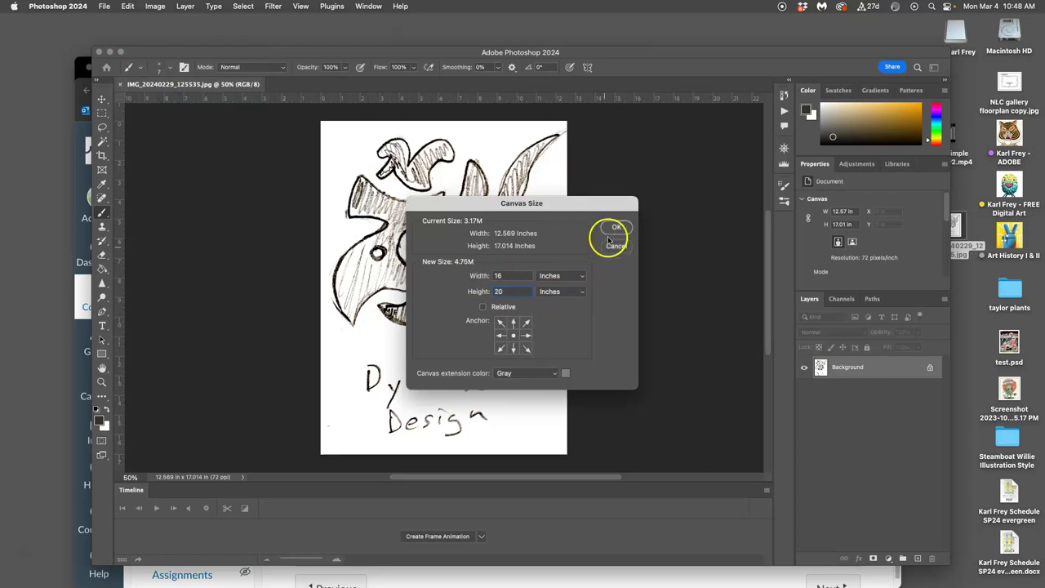
left_click(512, 374)
left_click(516, 357)
left_click(620, 228)
Duplicate the sketch onto a new layer and put it into Distort transform mode
key("super+minus")
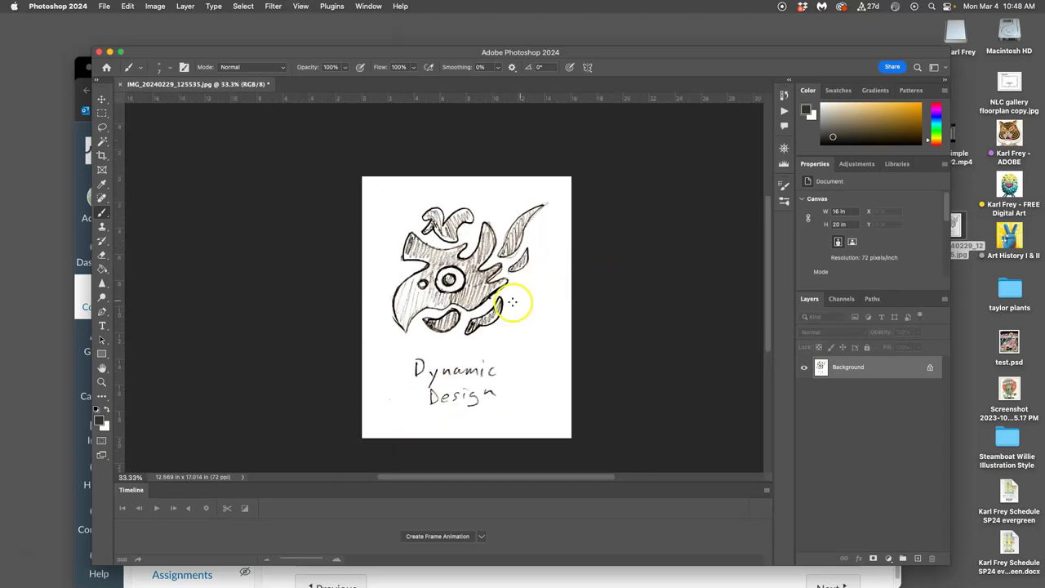
left_click(102, 127)
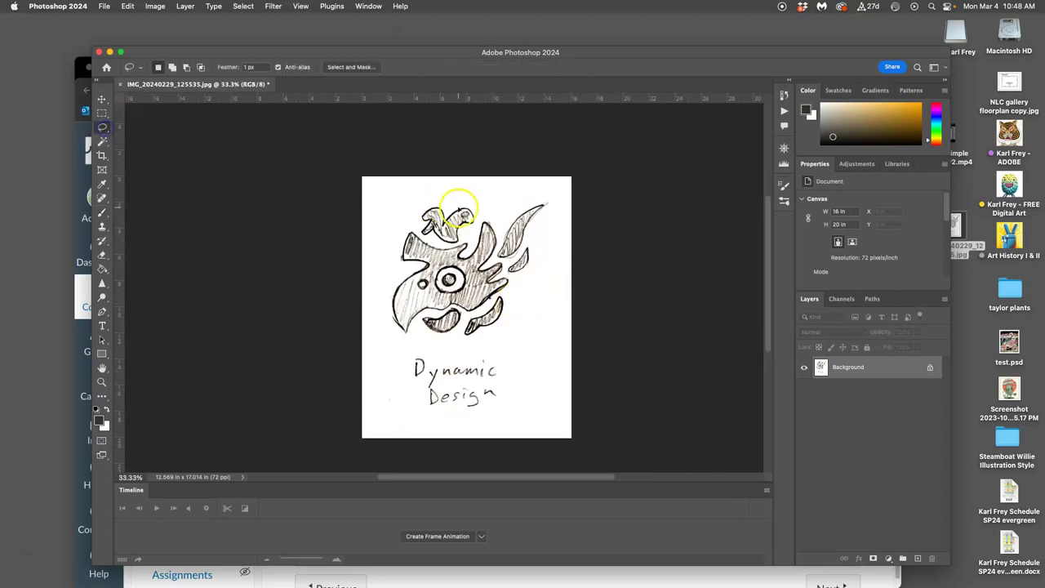
key("super+j")
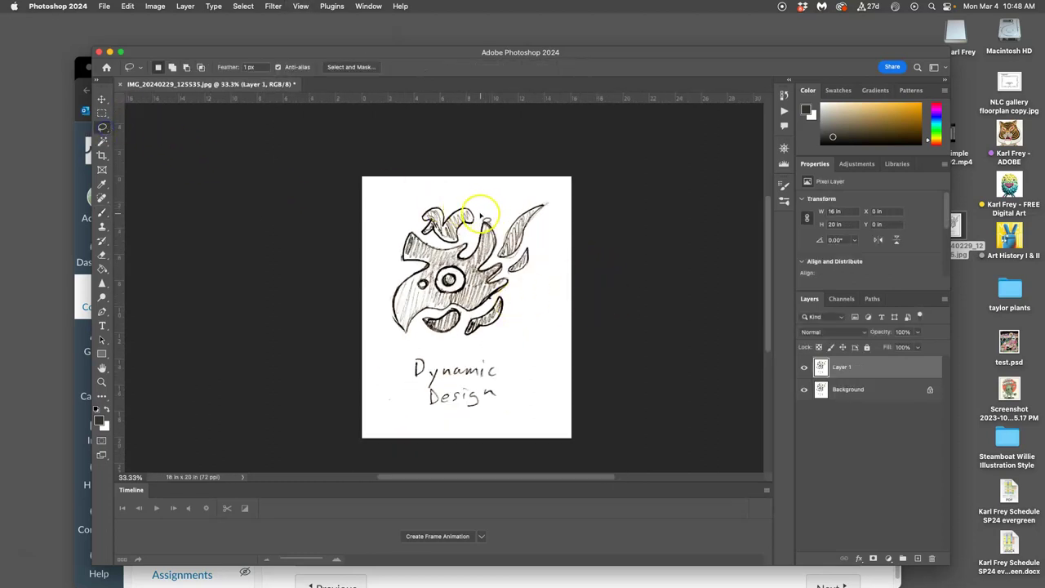
key("super+t")
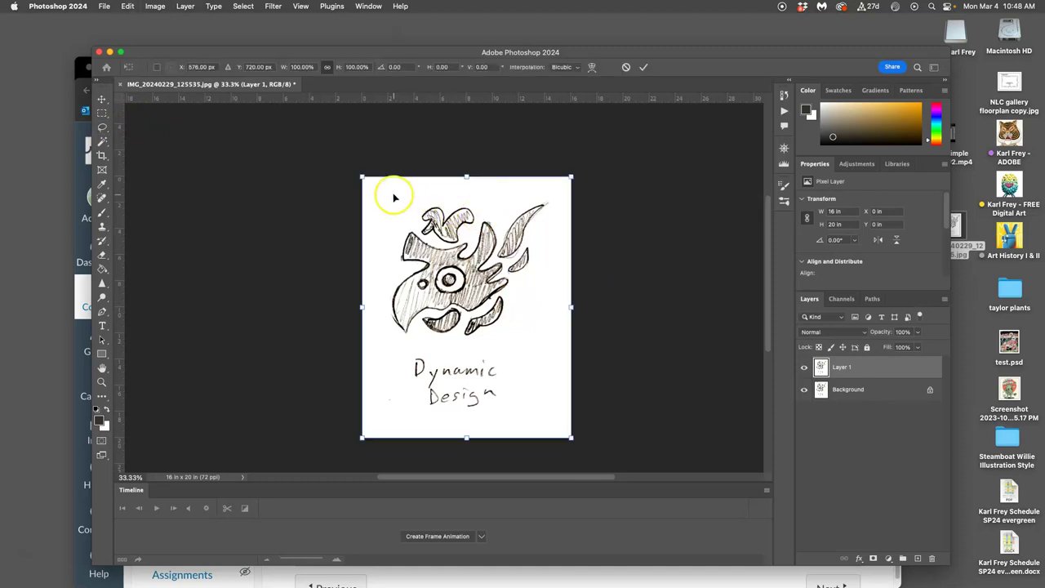
right_click(490, 240)
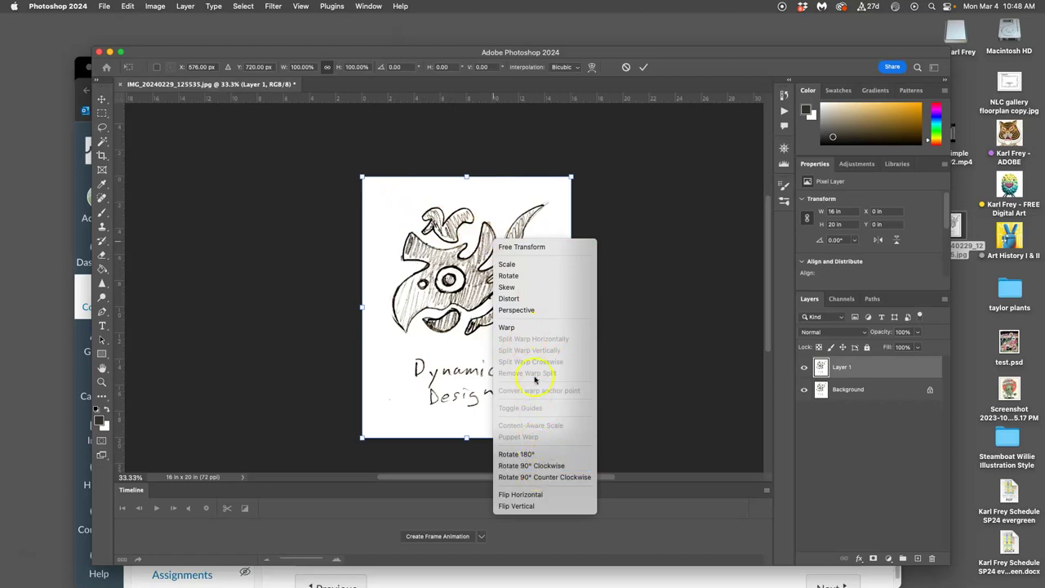
left_click(517, 298)
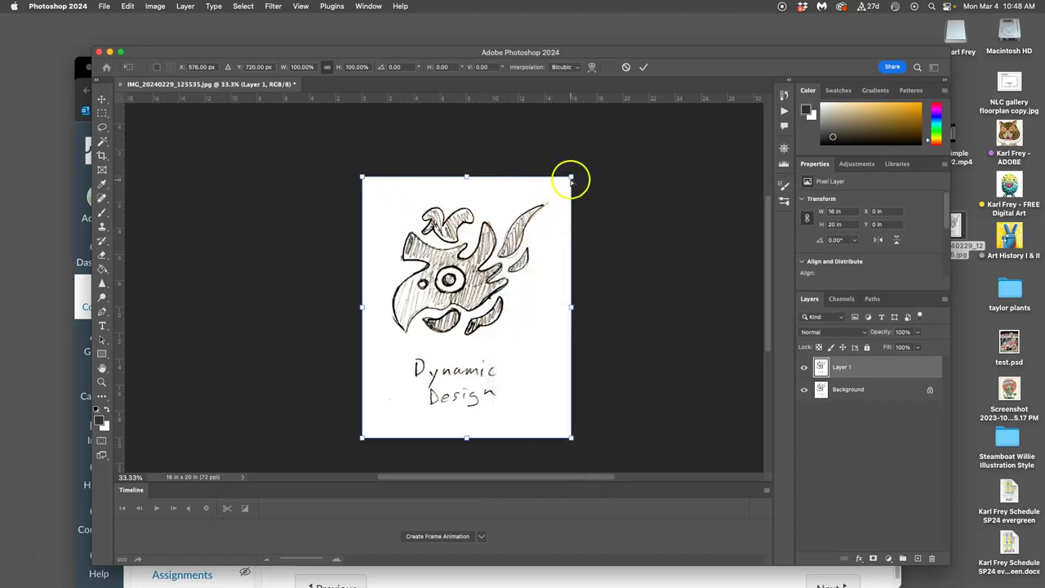
Drag the four corner handles to straighten the copied sketch
left_click_drag(571, 176, 606, 164)
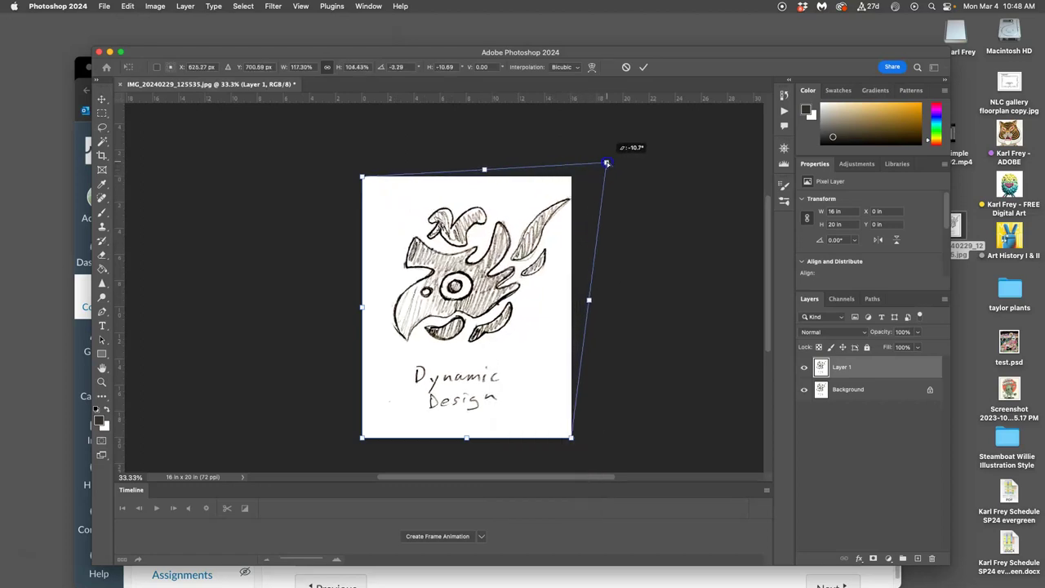
left_click(478, 357)
left_click_drag(479, 321, 469, 324)
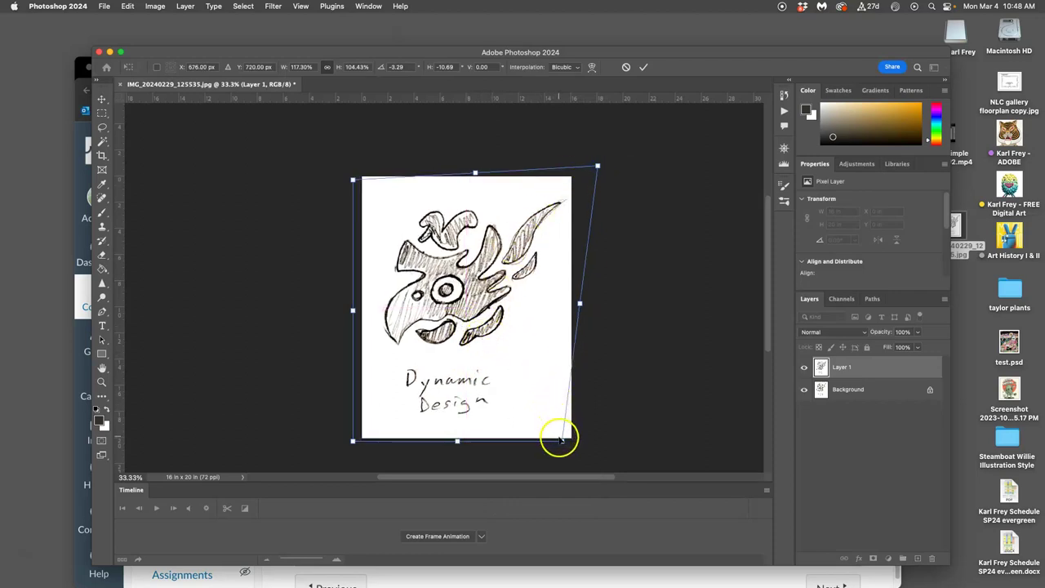
left_click_drag(561, 441, 559, 434)
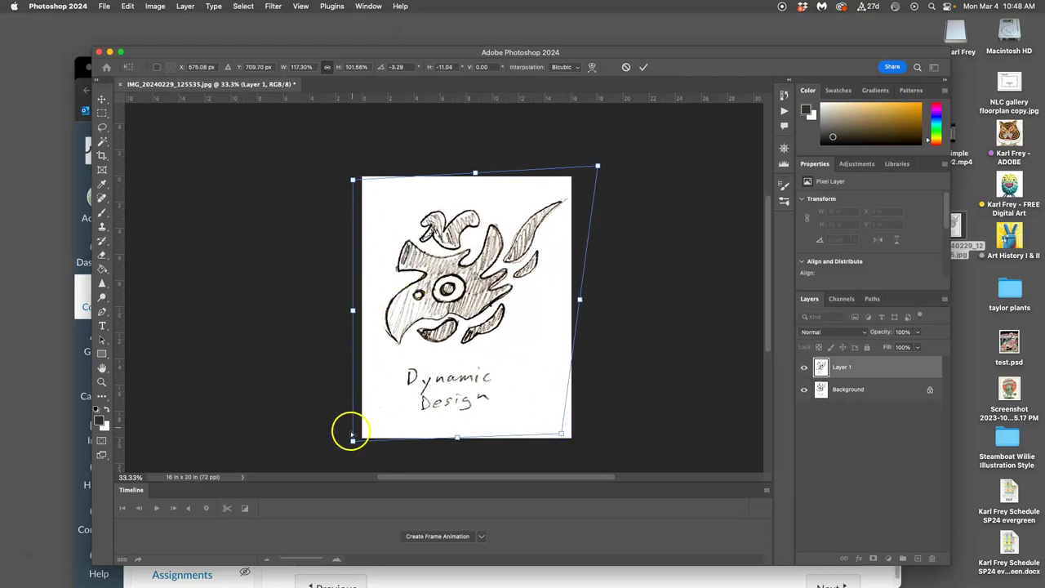
left_click_drag(353, 439, 357, 433)
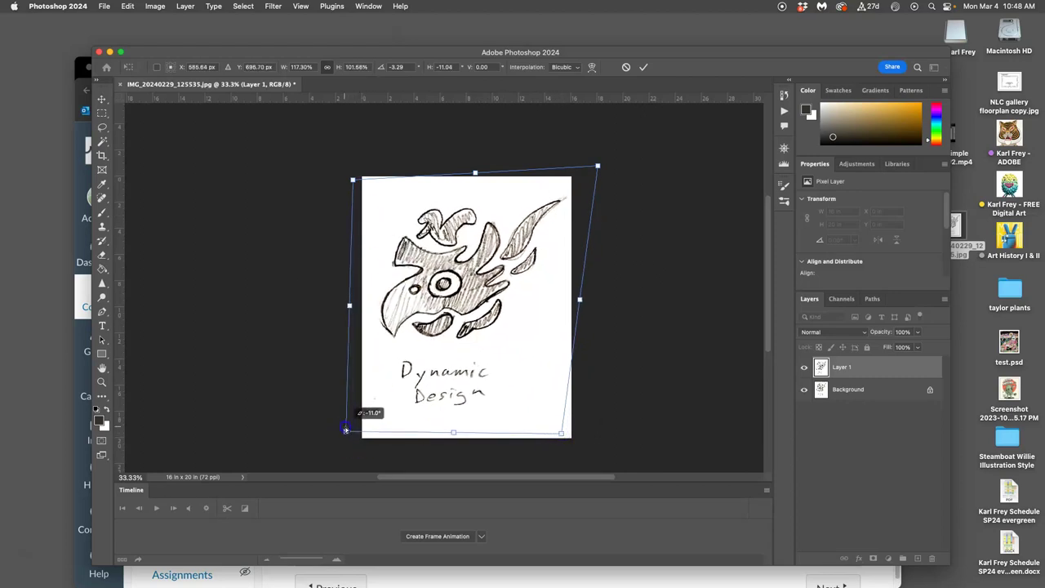
left_click_drag(356, 433, 357, 437)
left_click_drag(353, 179, 361, 179)
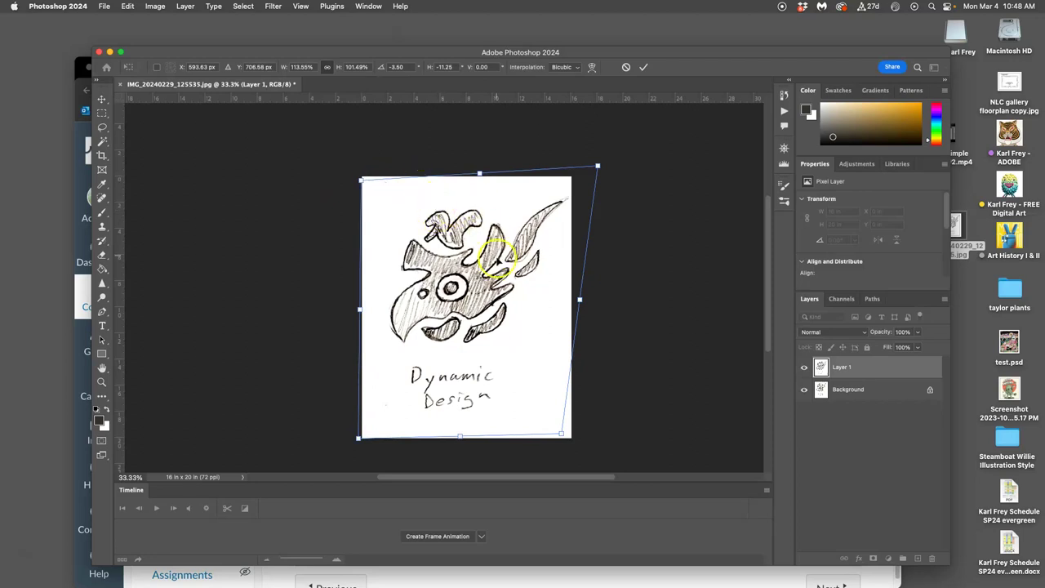
Warp the top-right, middle and left of the sketch to refine the bird, then commit
right_click(493, 255)
left_click(514, 345)
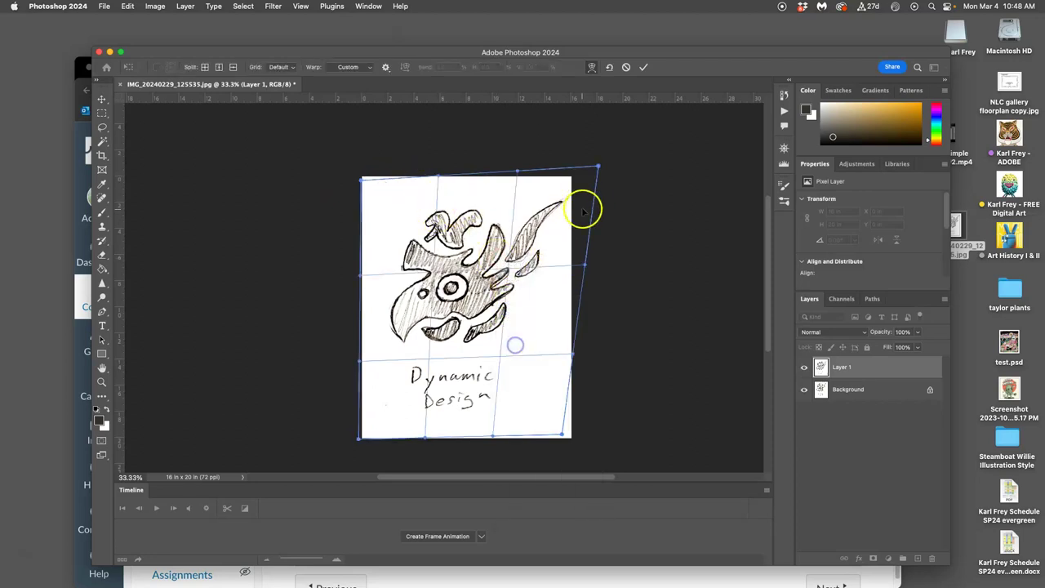
left_click_drag(576, 197, 571, 193)
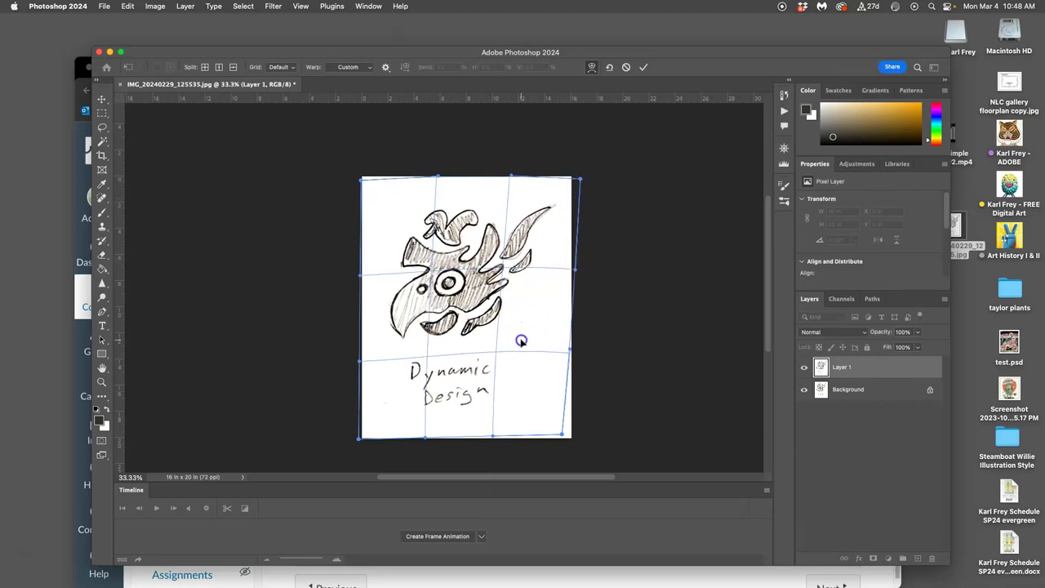
left_click_drag(520, 341, 521, 344)
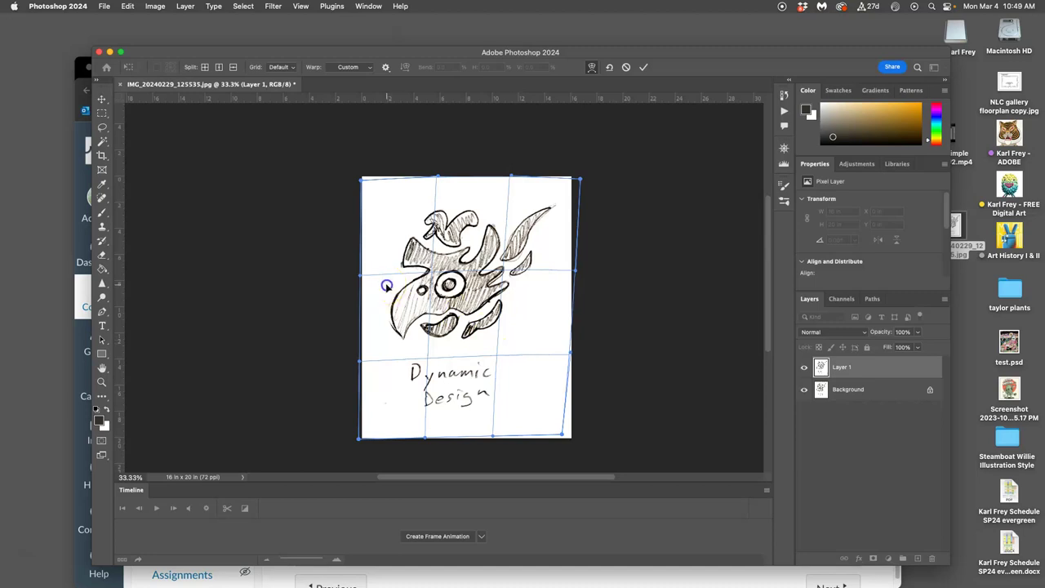
left_click_drag(388, 284, 387, 284)
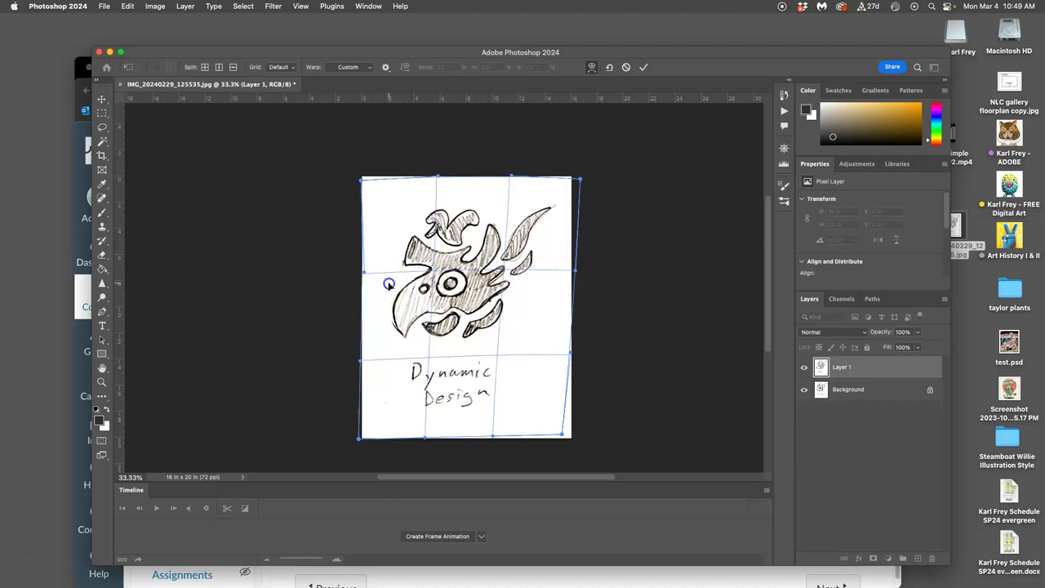
key("Return")
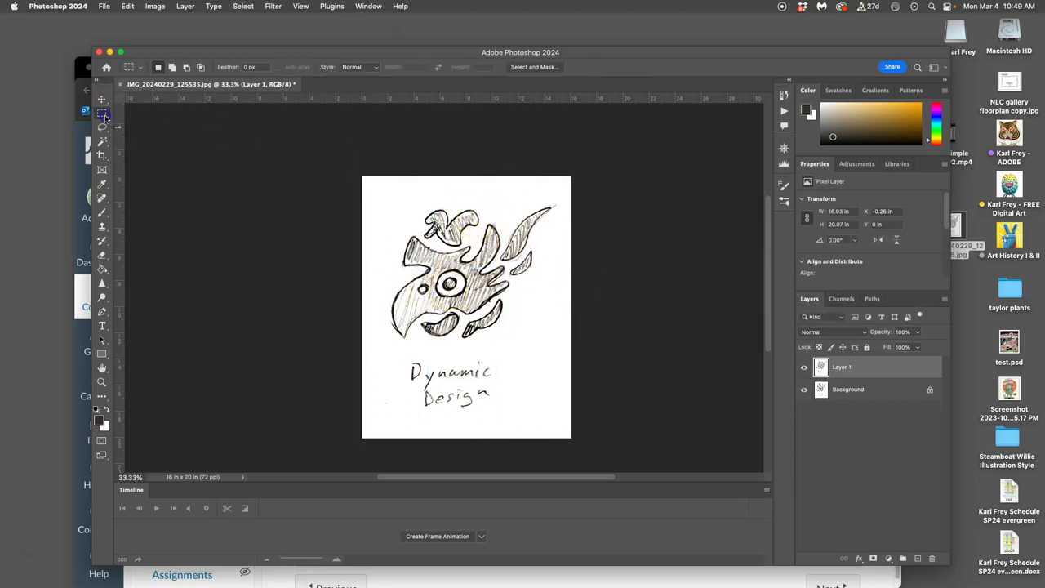
left_click_drag(104, 114, 131, 120)
Select the bird's eye and fill it with black on a new layer
left_click_drag(438, 275, 453, 288)
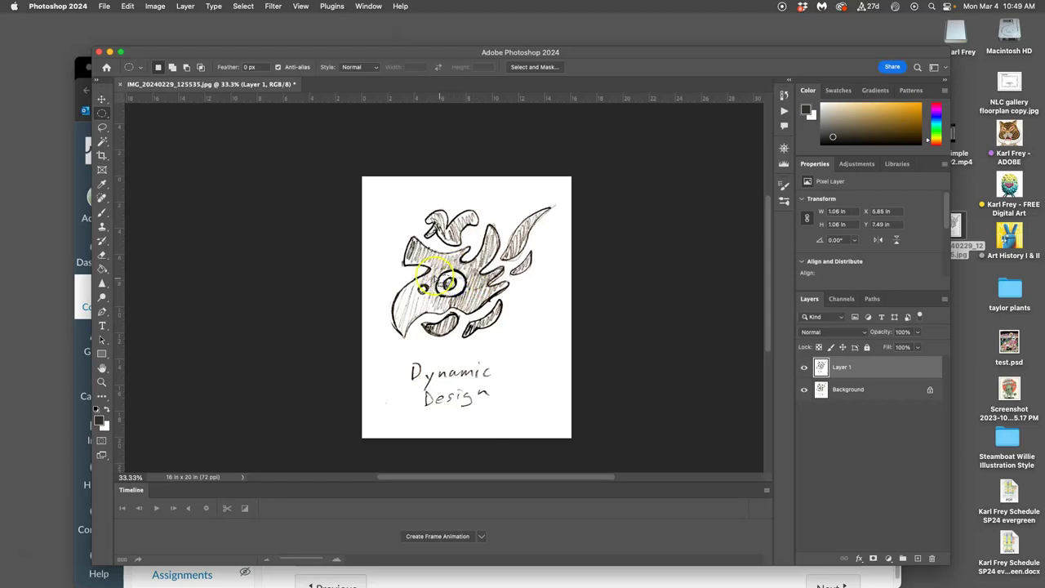
left_click(101, 99)
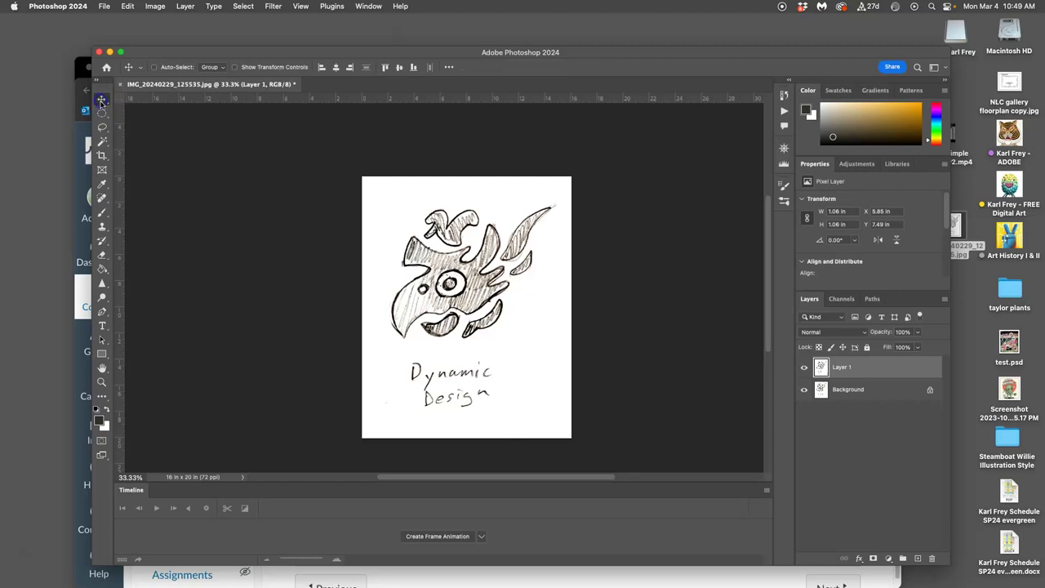
left_click(102, 127)
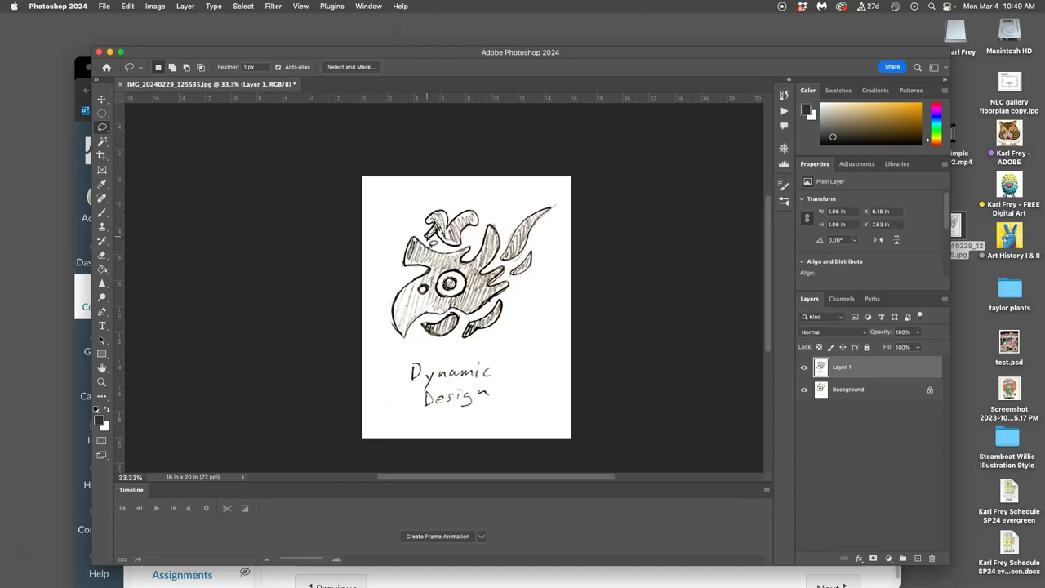
left_click(916, 558)
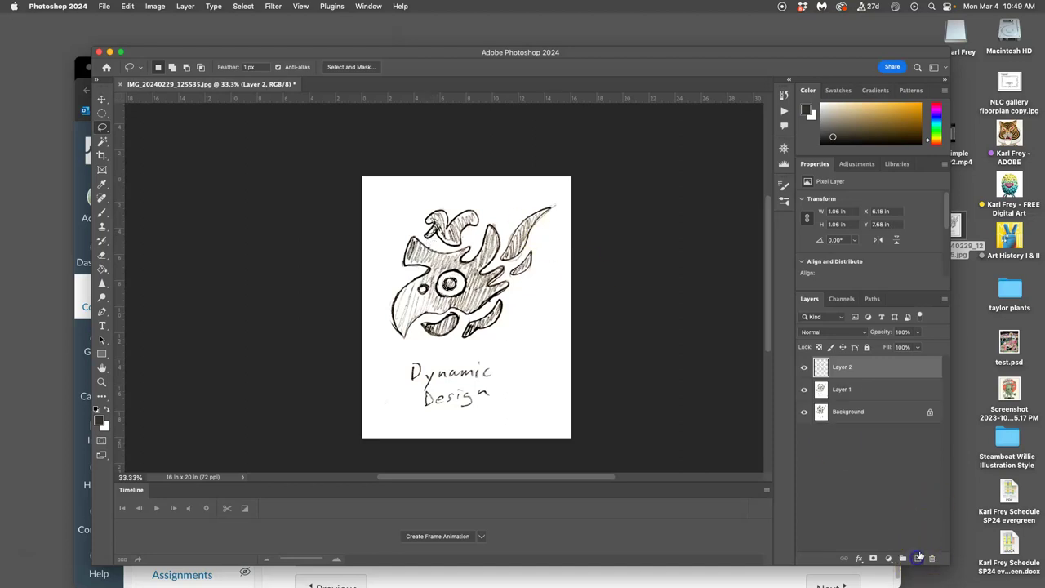
left_click(127, 6)
left_click(176, 173)
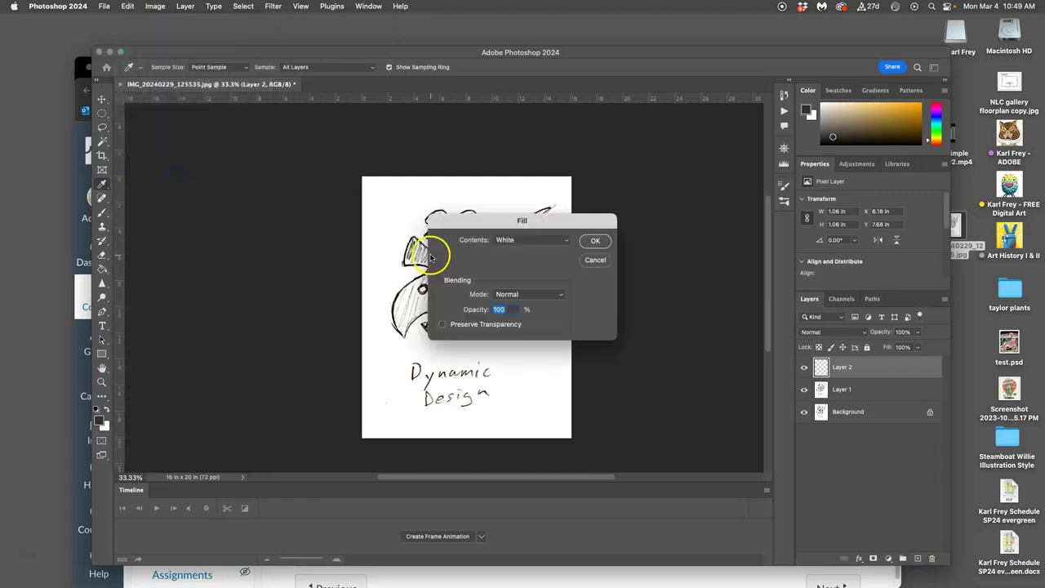
left_click(541, 241)
left_click(536, 216)
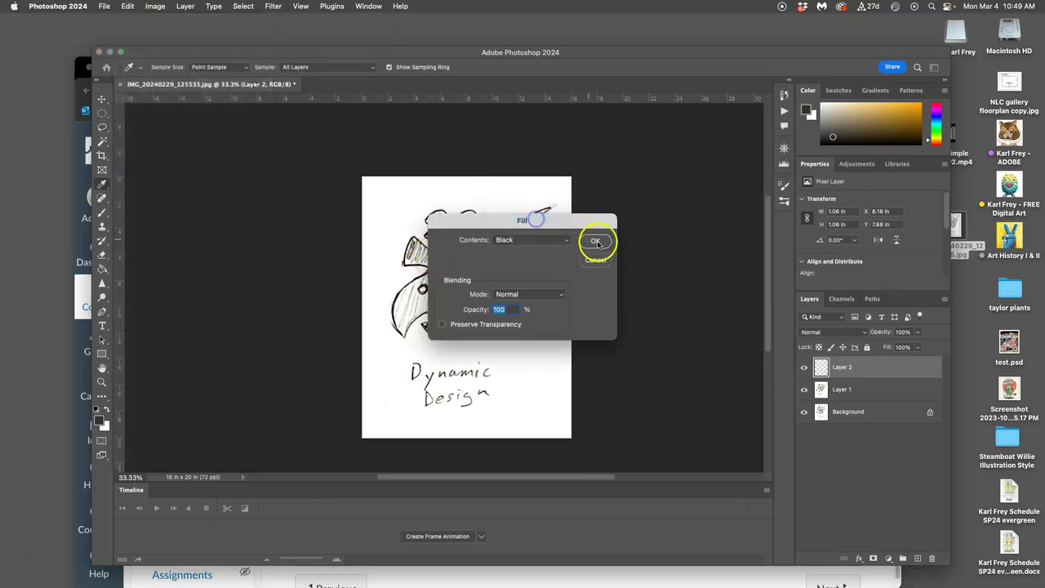
left_click(596, 240)
left_click_drag(541, 303, 467, 273)
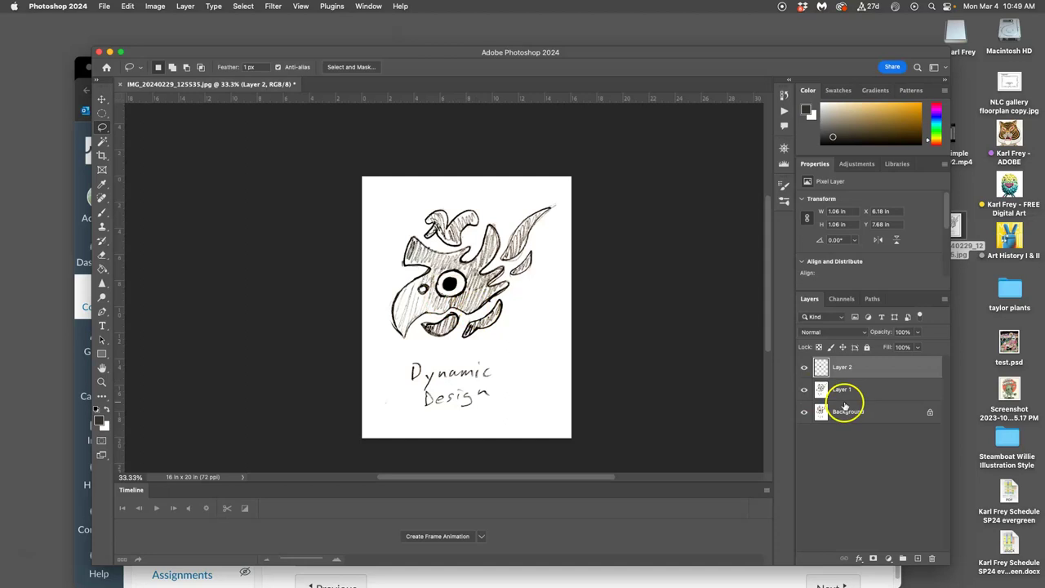
Add Layer 3 above the Background and fill it with white
left_click(804, 390)
left_click(804, 390)
left_click(853, 411)
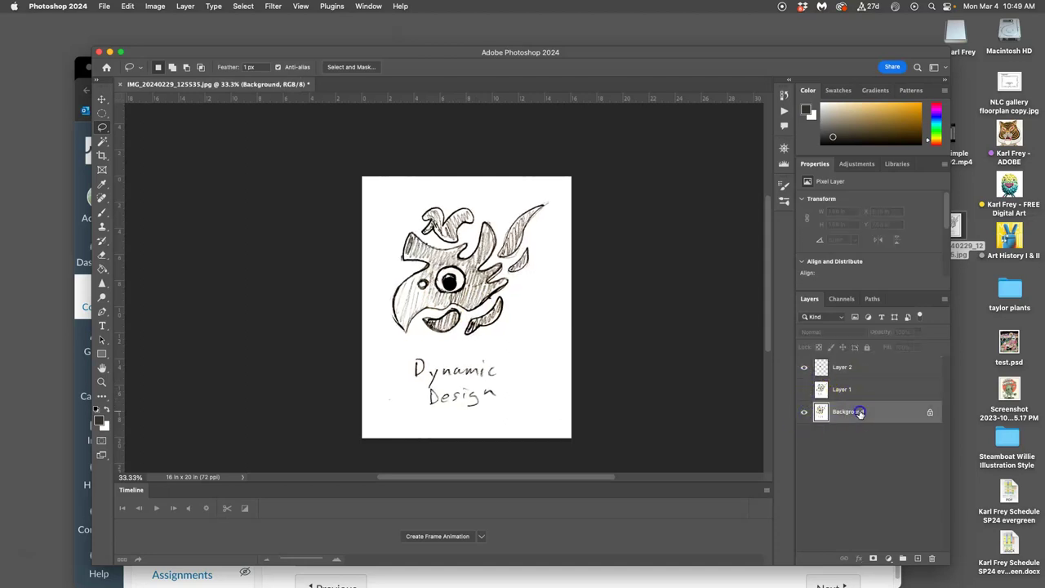
left_click(918, 558)
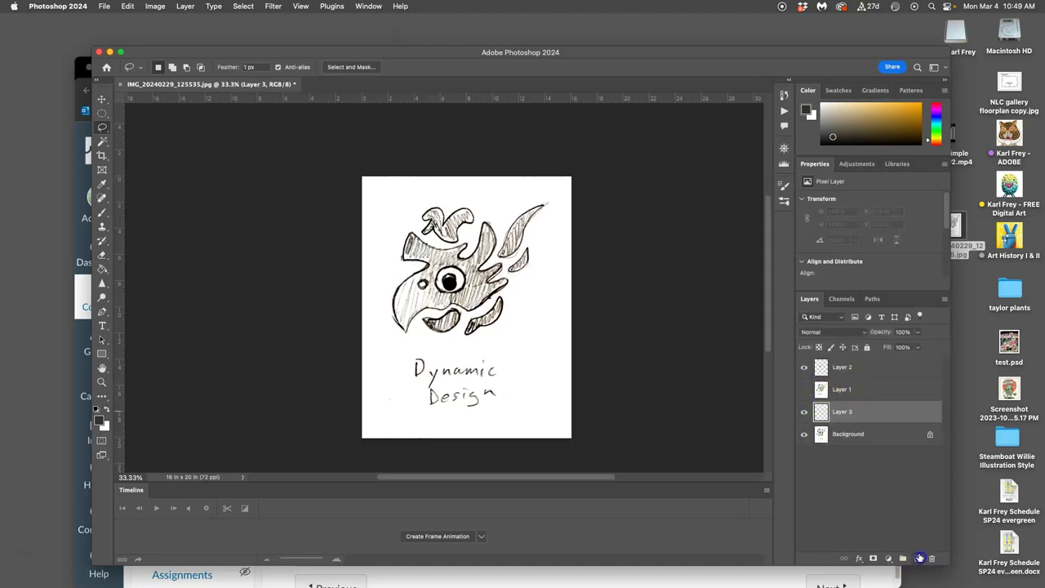
left_click(128, 7)
left_click(143, 170)
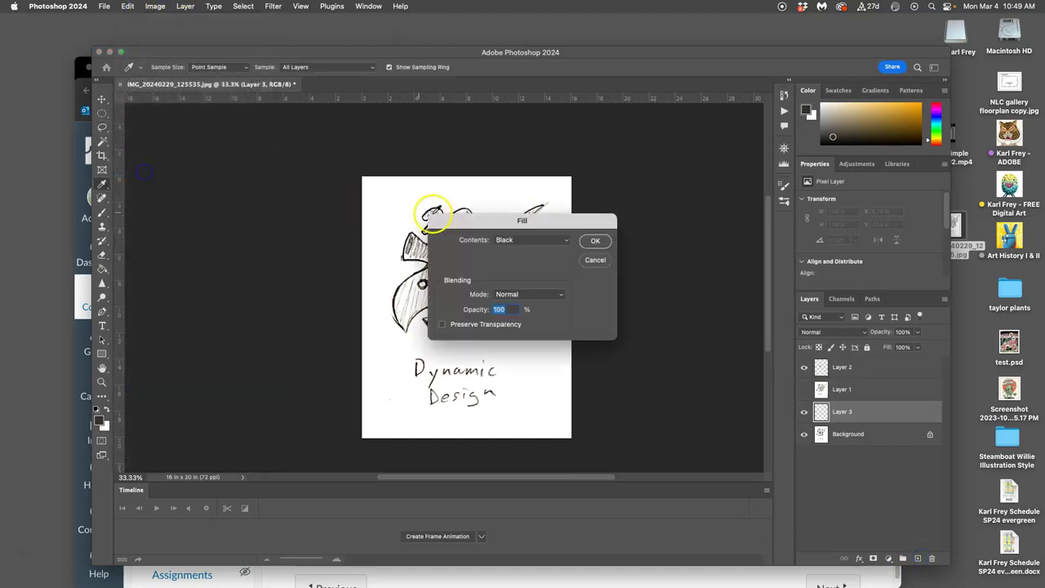
left_click(526, 239)
left_click(527, 264)
left_click(592, 245)
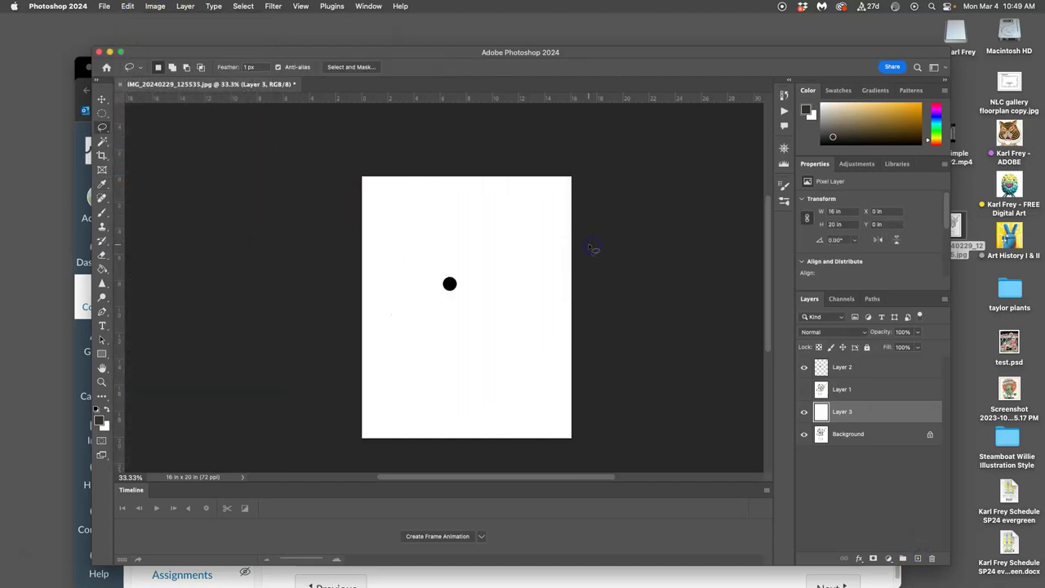
Show the sketch again and add an empty Layer 4 at the top of the stack
left_click(805, 389)
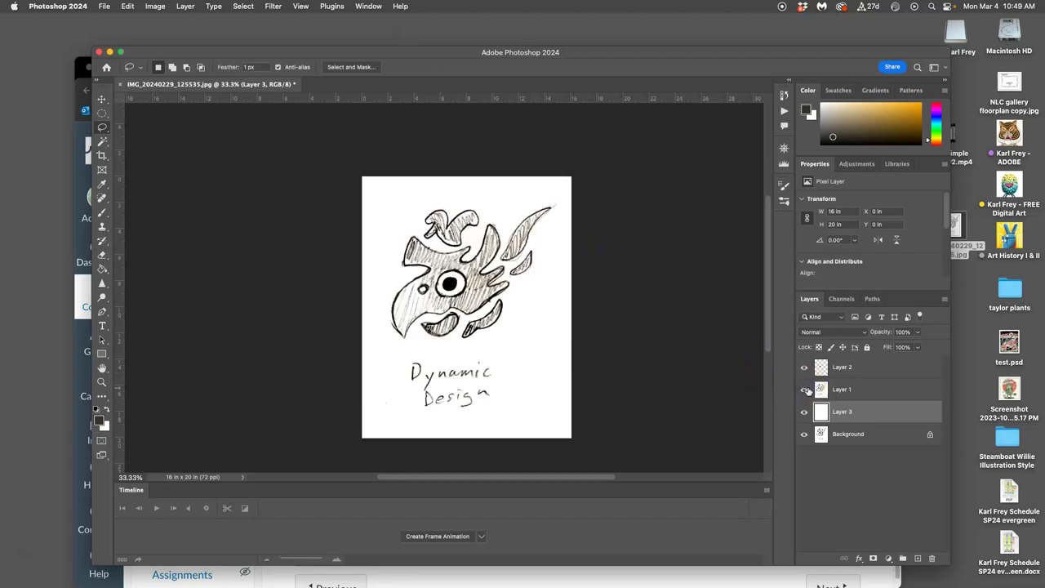
left_click(840, 391)
left_click(840, 391)
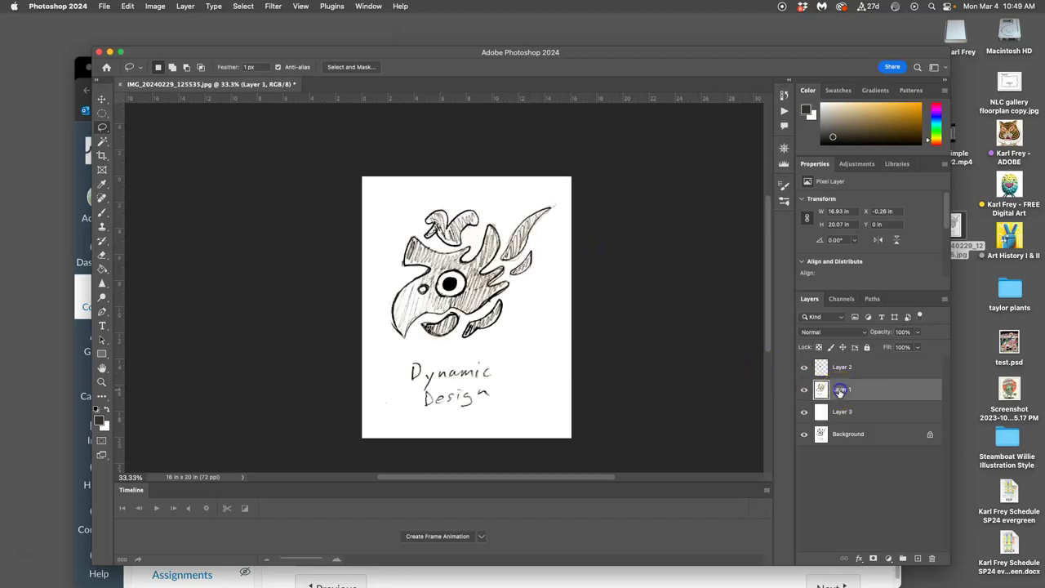
left_click(837, 372)
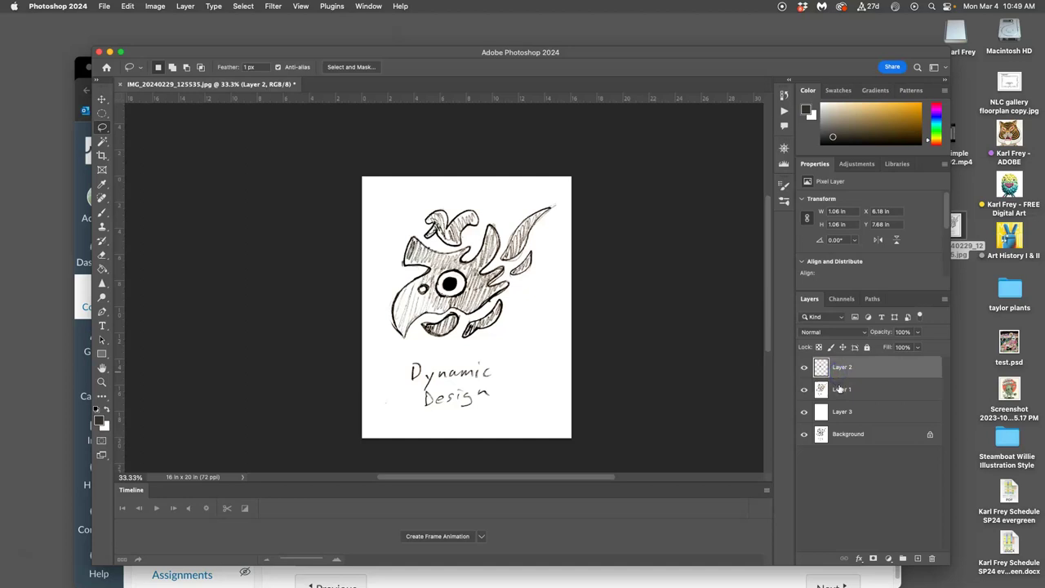
left_click(917, 558)
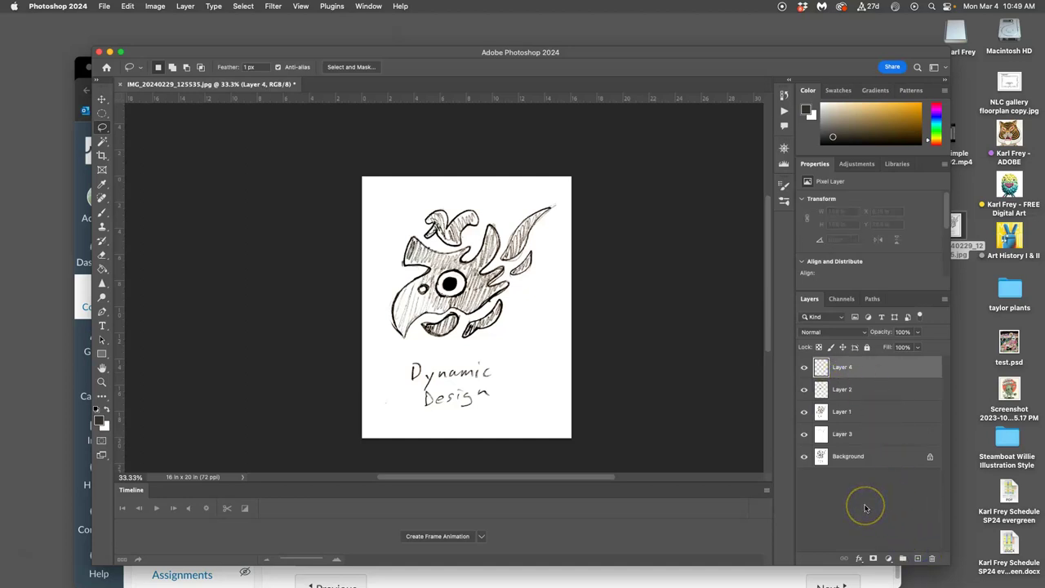
Hide the white Layer 3 and toggle the sketch layer on and off to compare
left_click(856, 413)
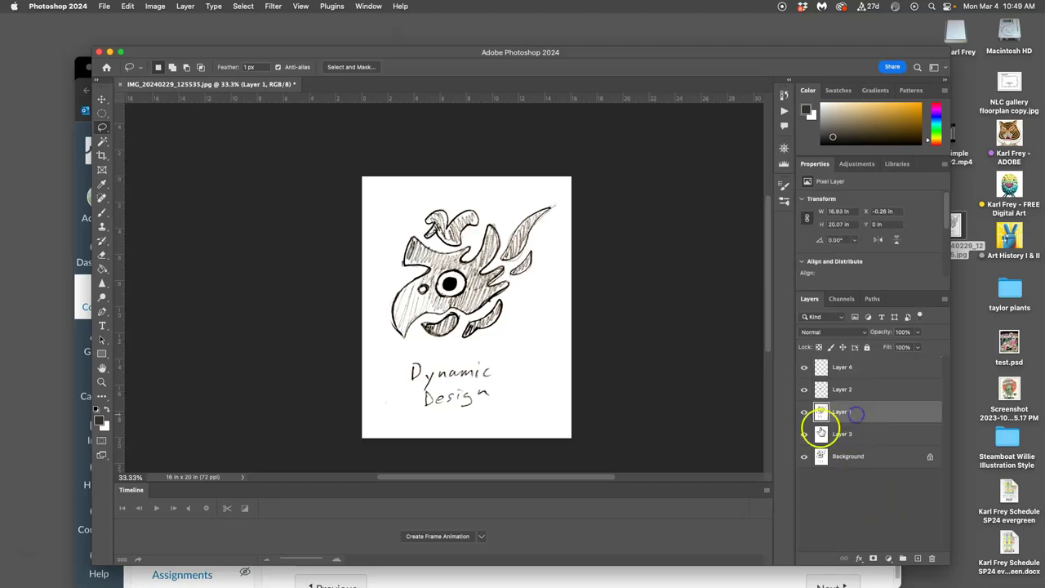
left_click(804, 433)
left_click(804, 411)
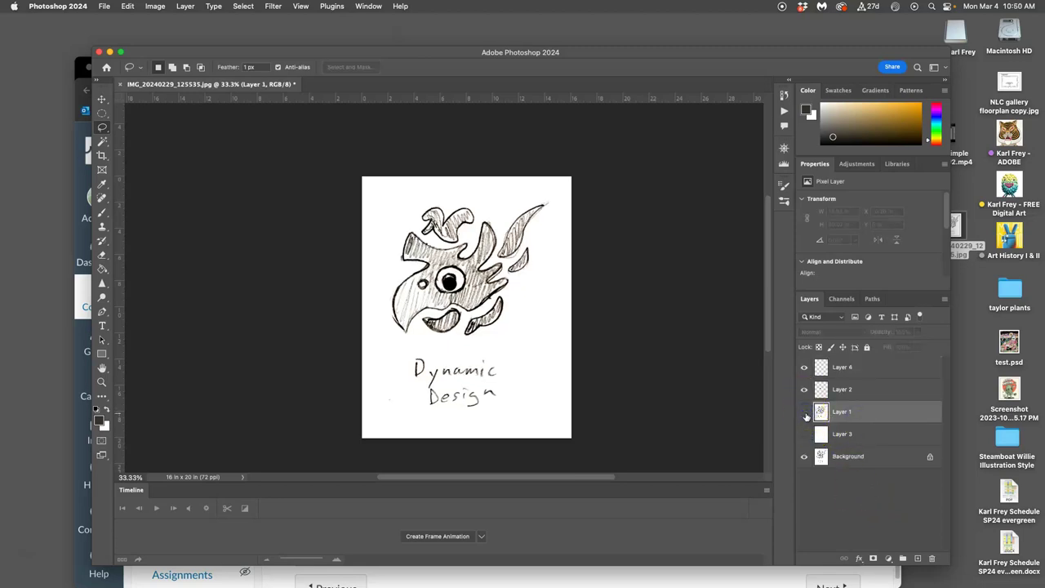
left_click(805, 412)
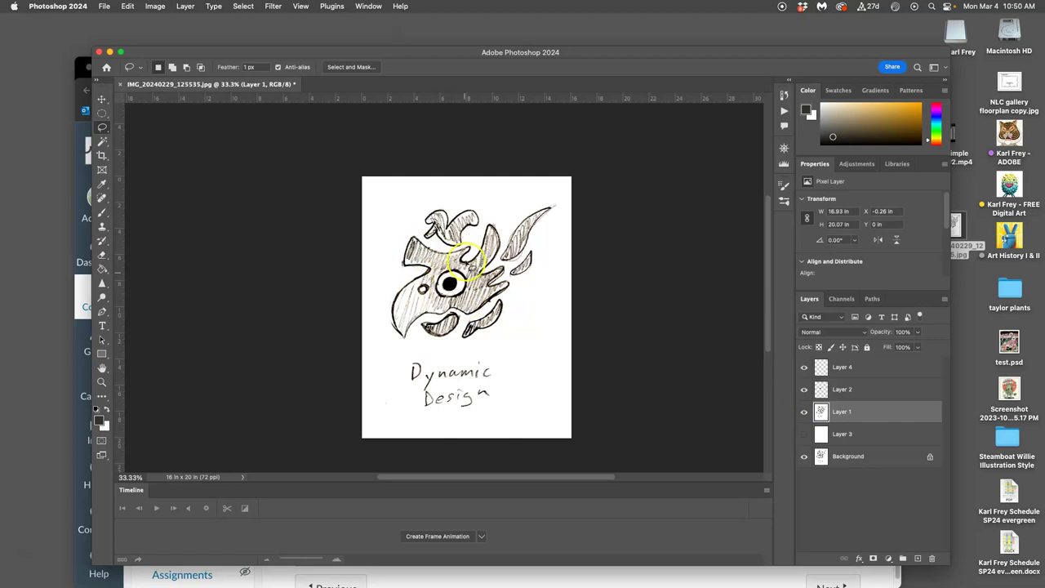
left_click(804, 413)
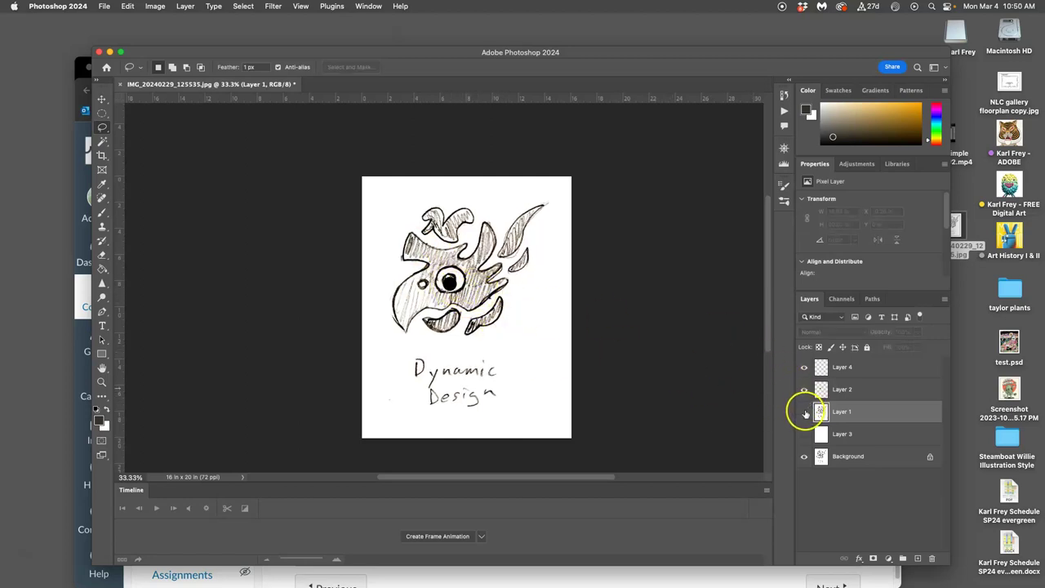
left_click(804, 412)
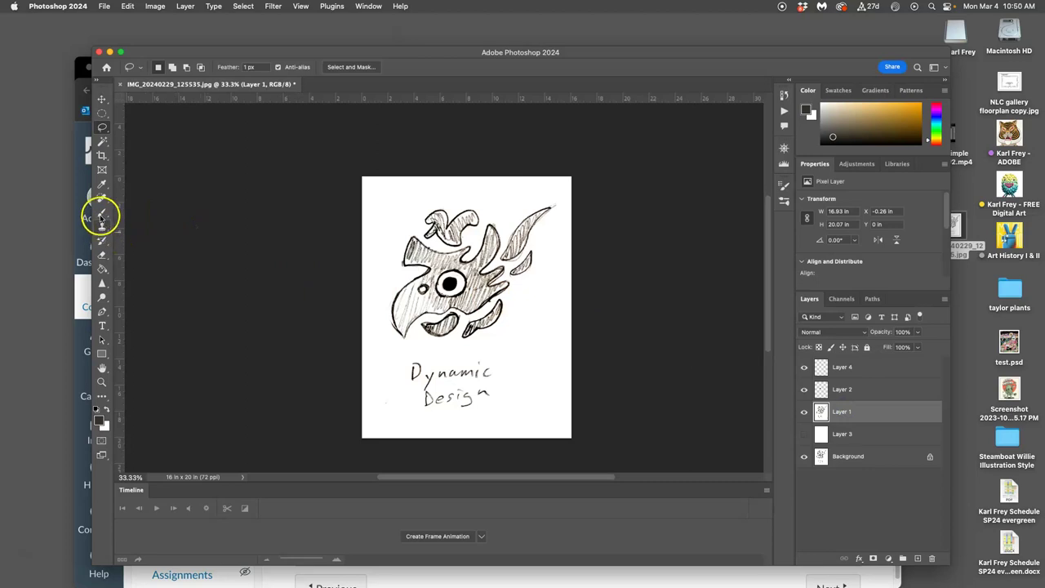
Load the Brush tool with white paint at 97 px
left_click(102, 212)
left_click(107, 411)
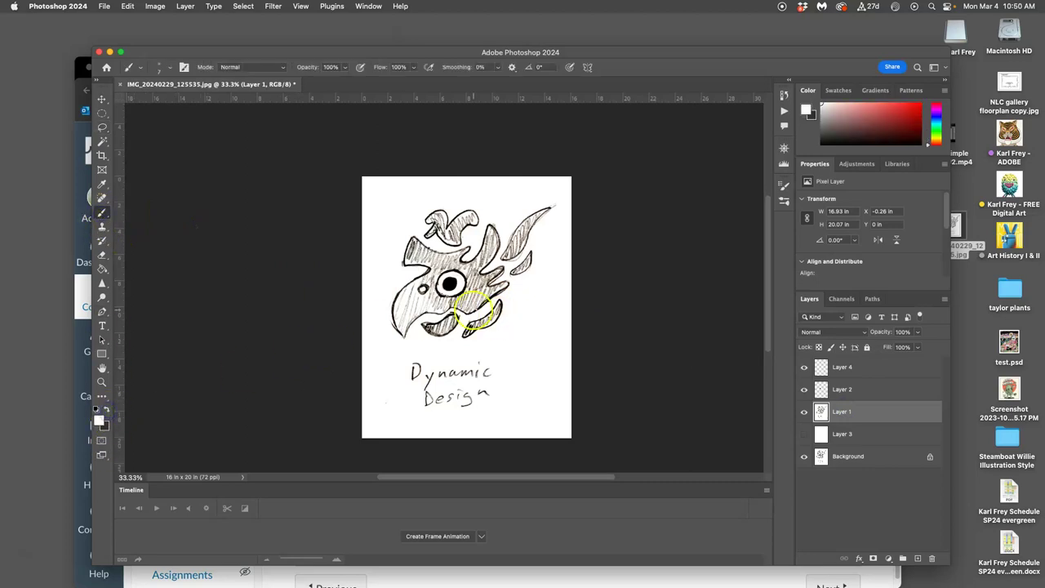
left_click(170, 67)
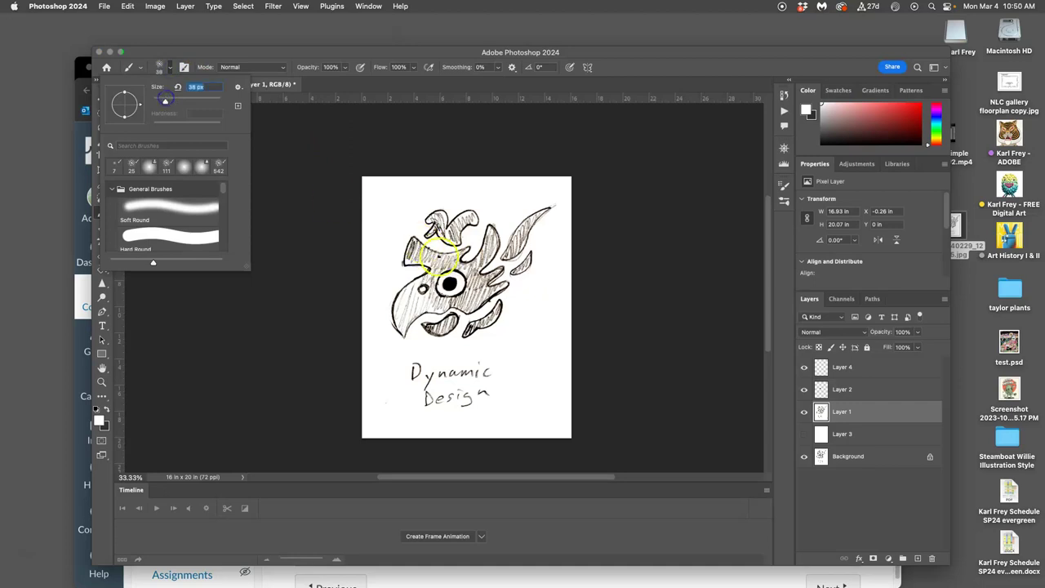
left_click(183, 100)
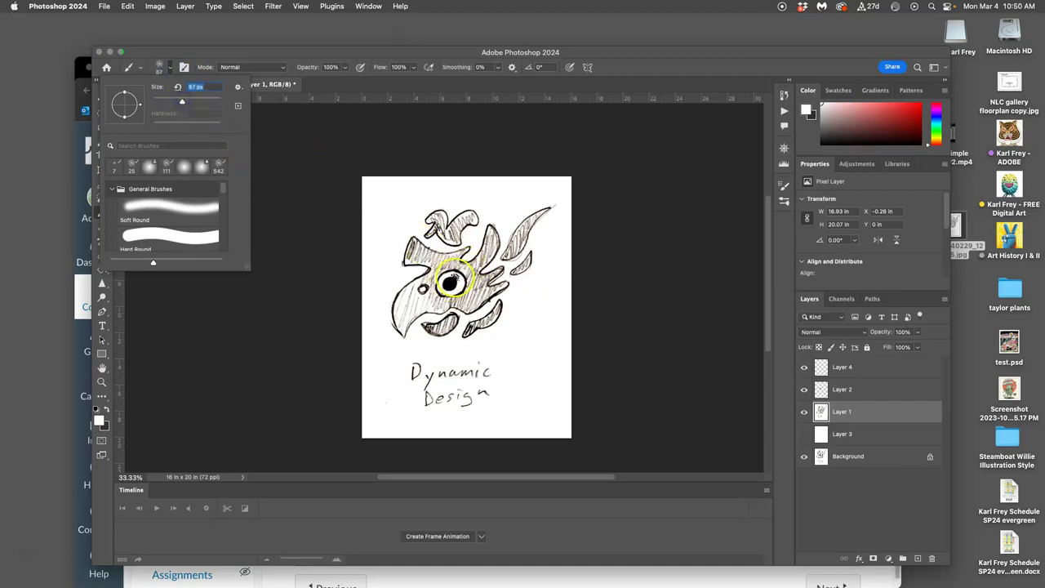
left_click(448, 282)
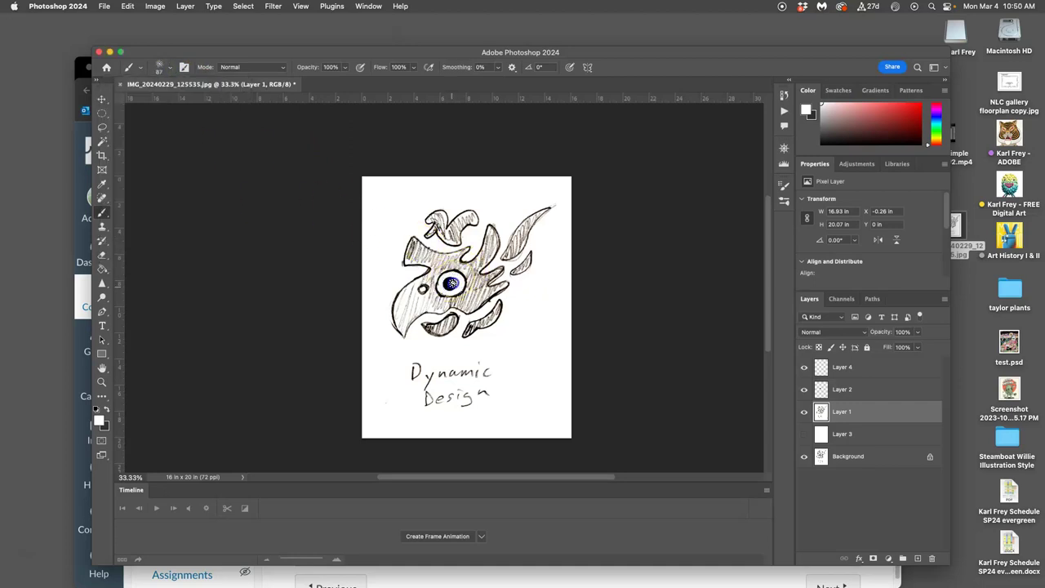
left_click(554, 354)
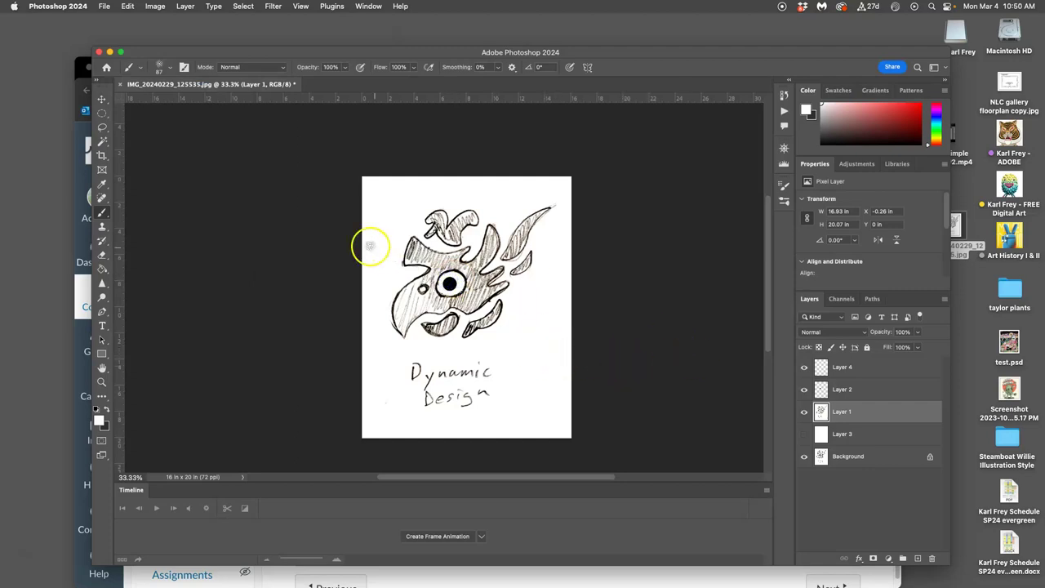
Apply Levels with black input 222 and white input 240 to darken the lines
left_click(155, 5)
mouse_move(171, 36)
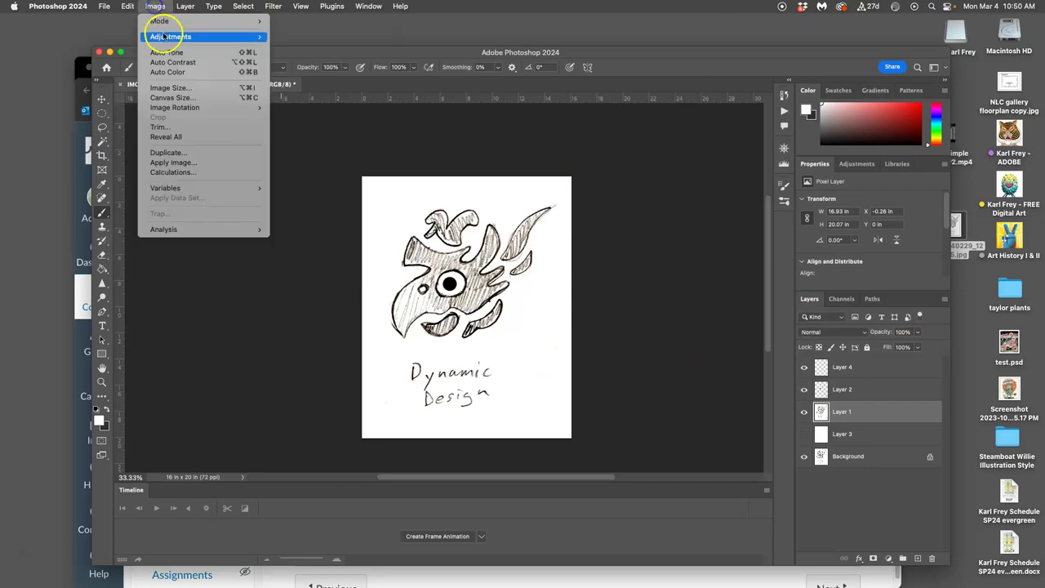
left_click(295, 45)
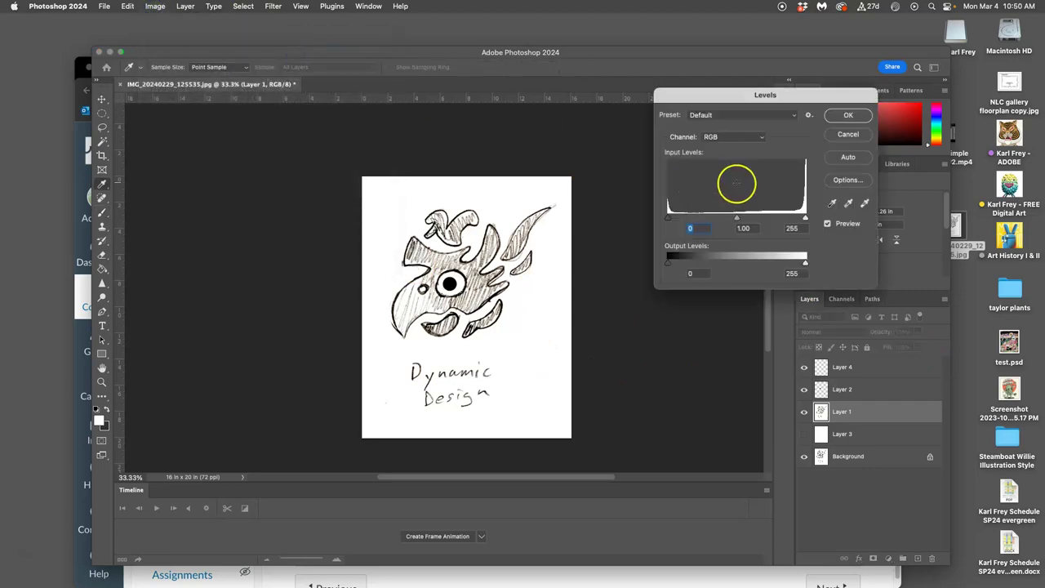
left_click_drag(677, 220, 785, 215)
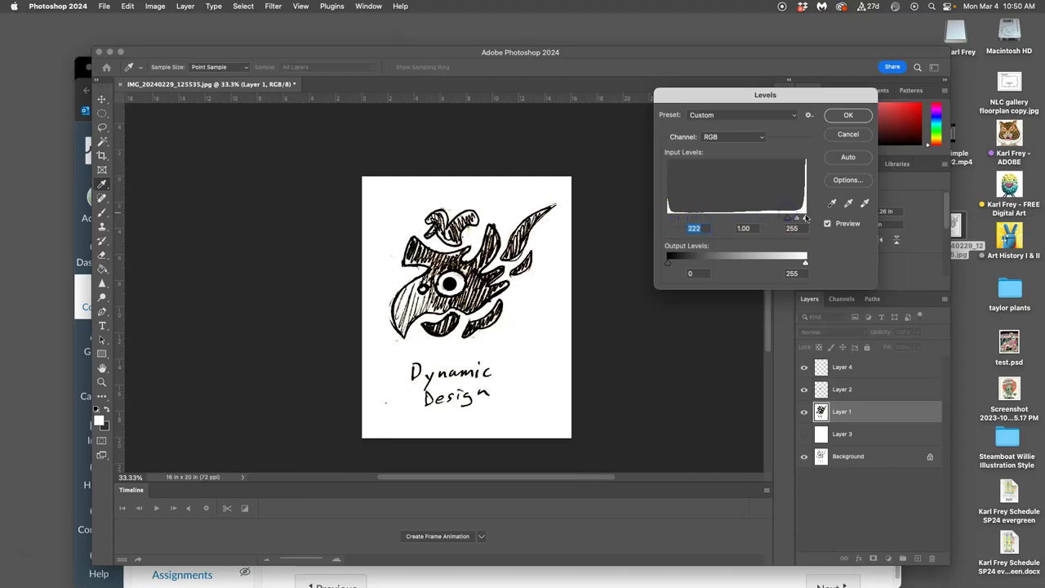
left_click_drag(805, 219, 796, 218)
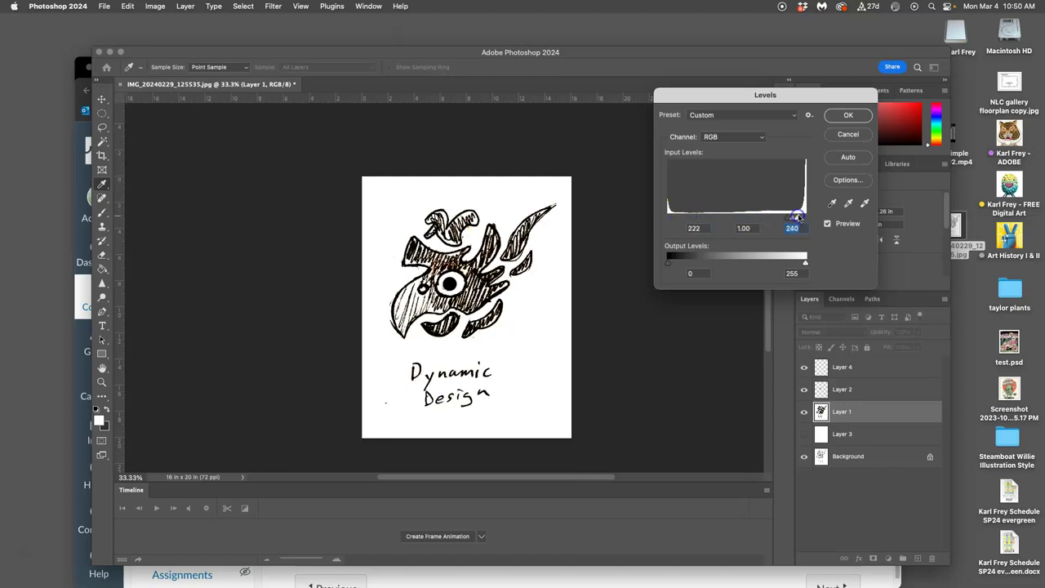
left_click(848, 115)
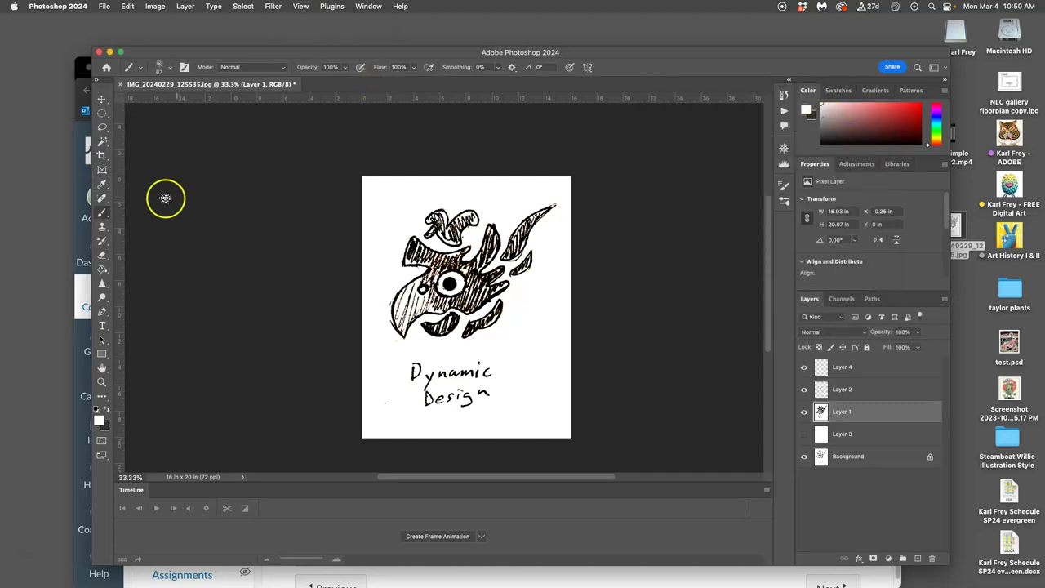
Switch to black paint with the Hard Round Pressure Size brush
left_click(106, 409)
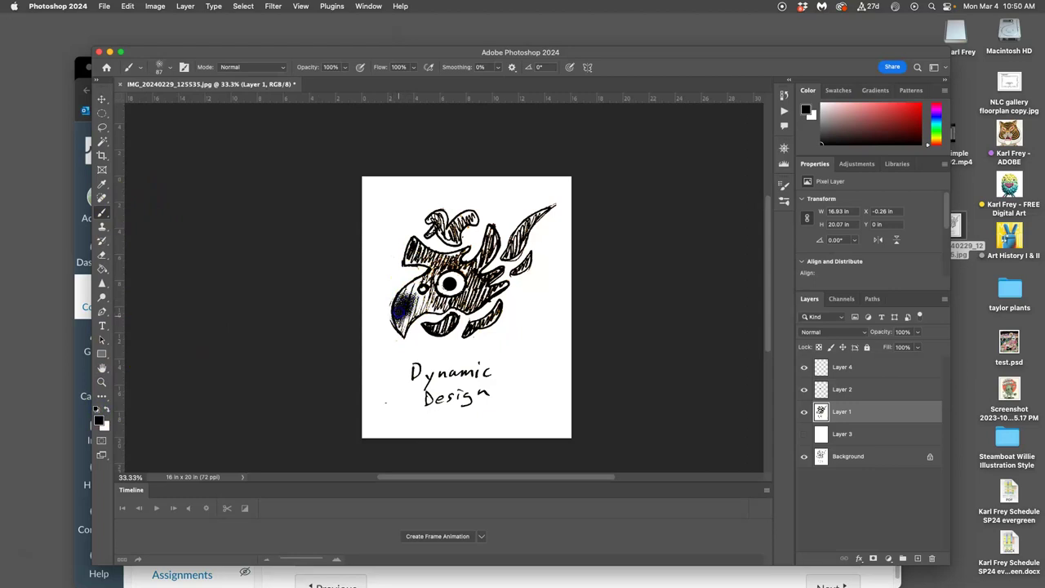
left_click(167, 67)
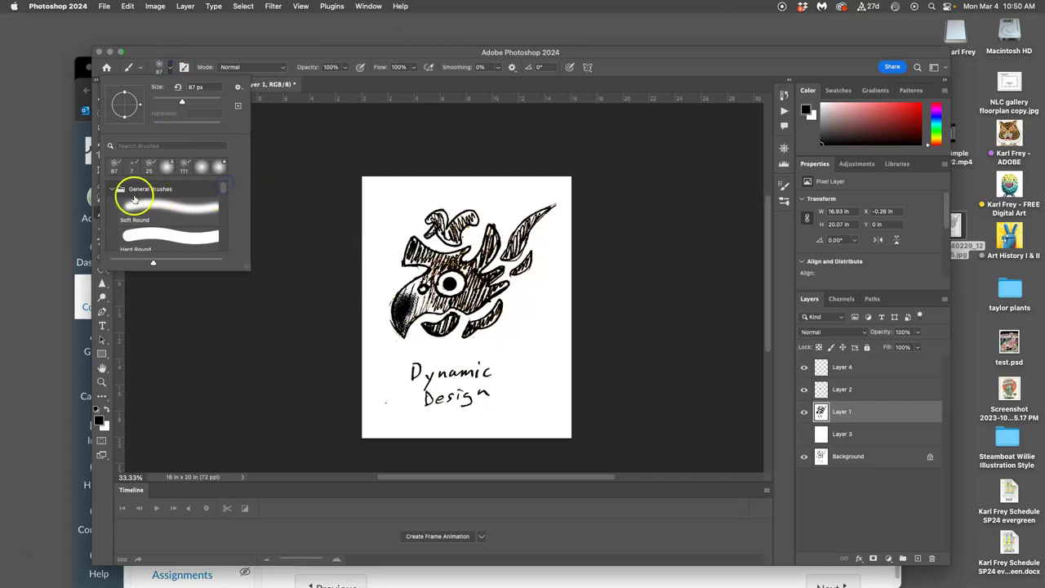
left_click_drag(222, 187, 224, 196)
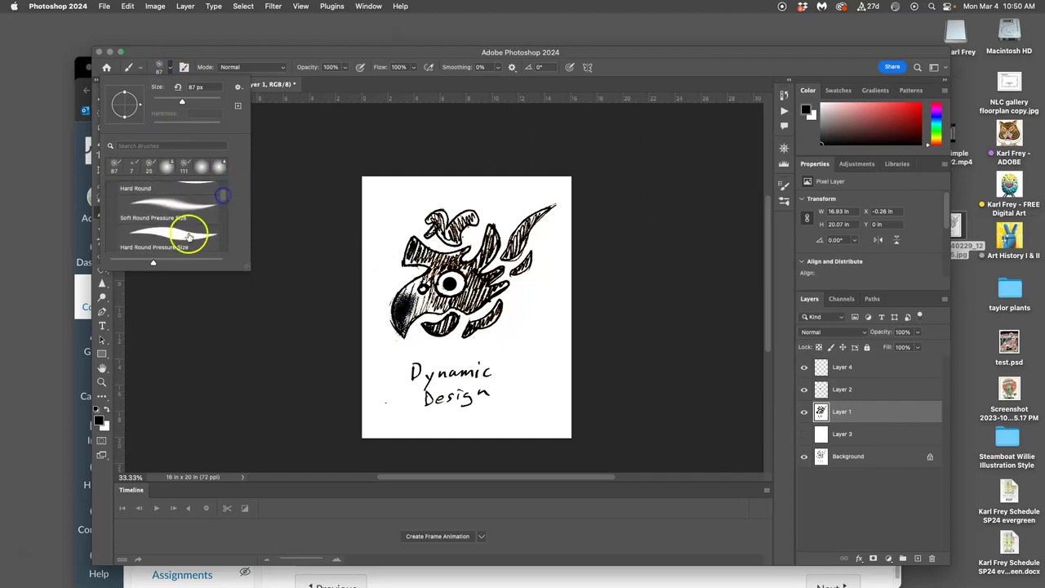
left_click(188, 235)
left_click(412, 266)
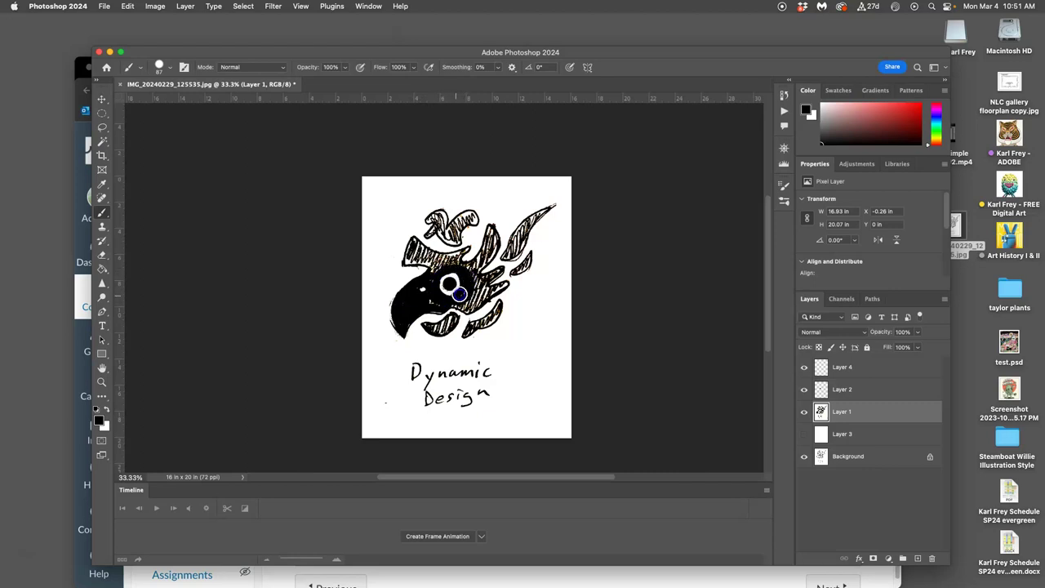
Paint the eye area, head hatching and wavy line below the eye solid black
key("super+z")
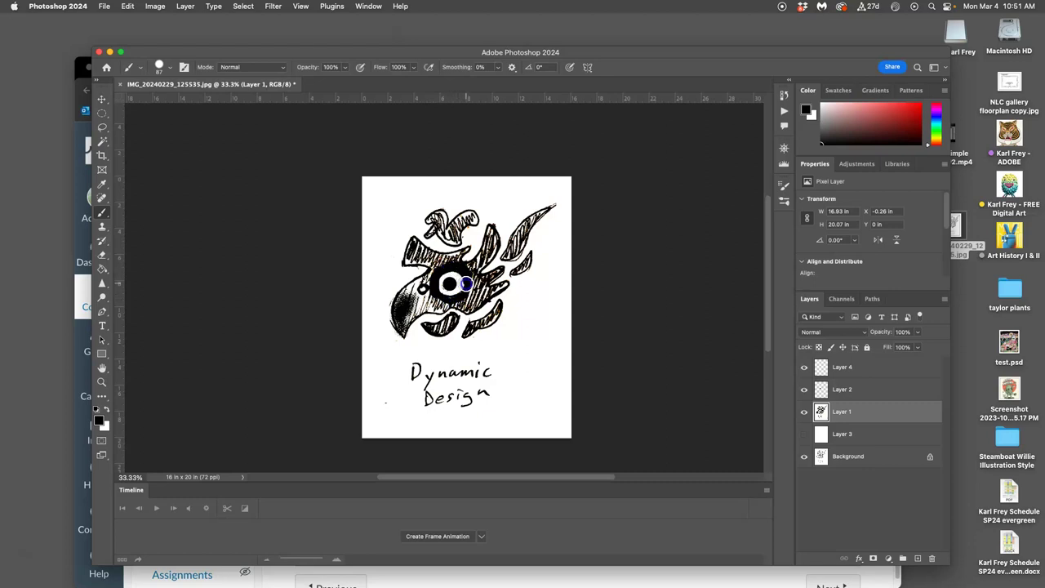
left_click_drag(451, 294, 438, 287)
left_click(433, 236)
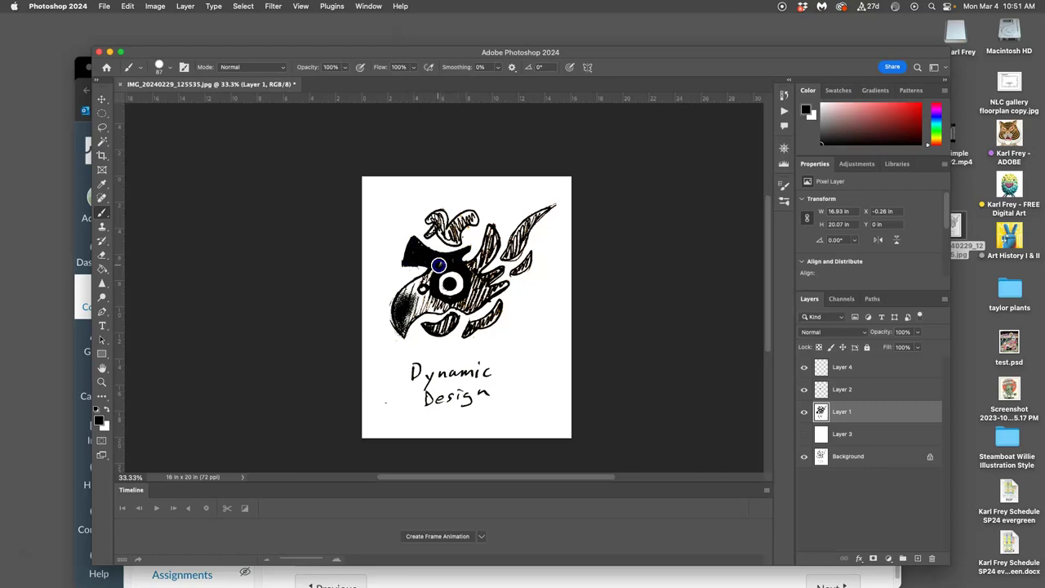
left_click_drag(447, 256, 418, 284)
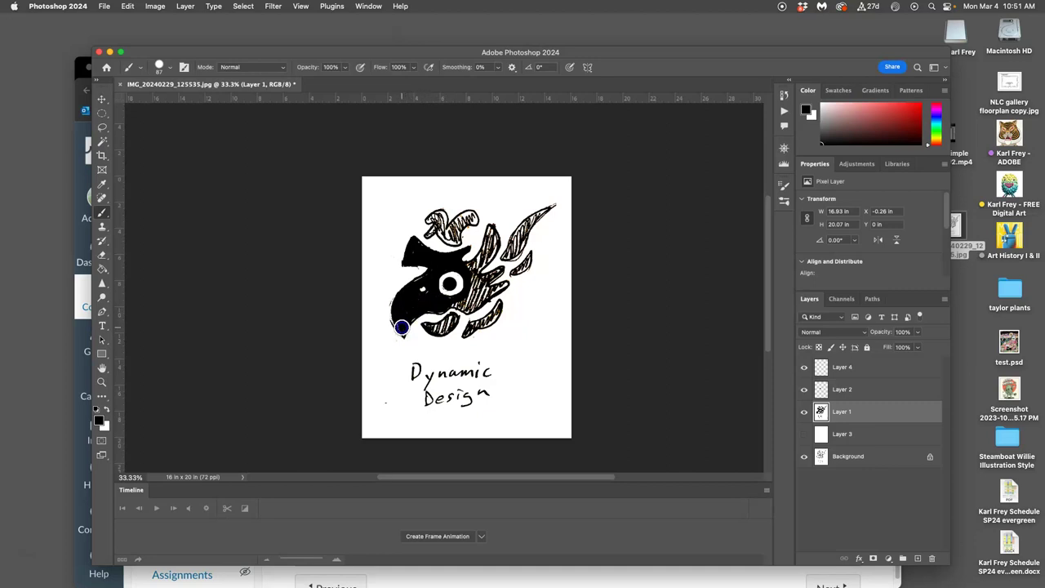
mouse_move(409, 316)
left_mouse_down()
mouse_move(443, 291)
mouse_move(460, 299)
mouse_move(451, 301)
left_mouse_up()
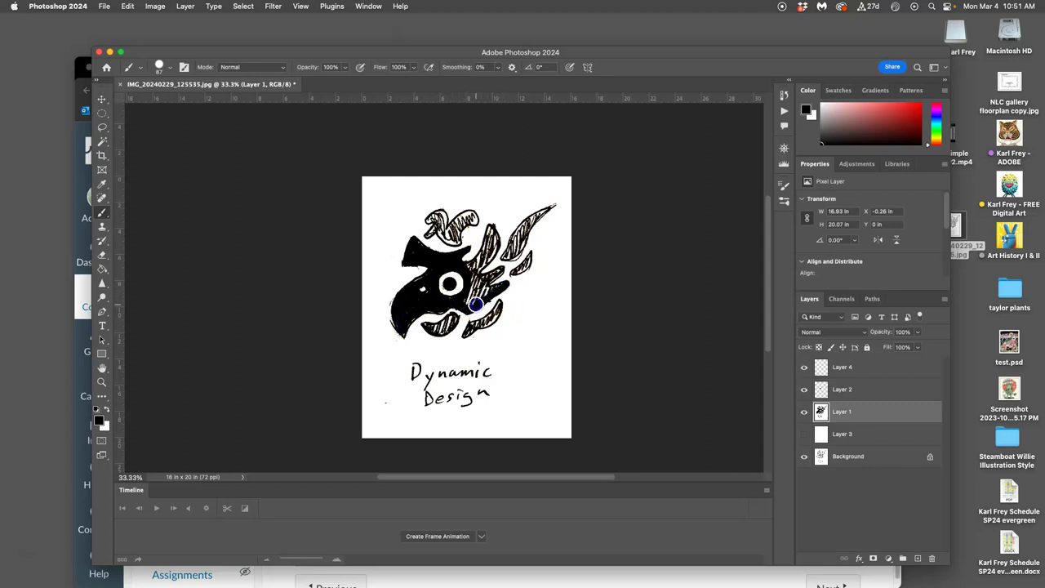
Paint black over the feather beside the eye, upper-right edge, lower feather joints and right leaf
mouse_move(475, 304)
left_mouse_down()
mouse_move(523, 273)
mouse_move(477, 306)
mouse_move(493, 292)
left_mouse_up()
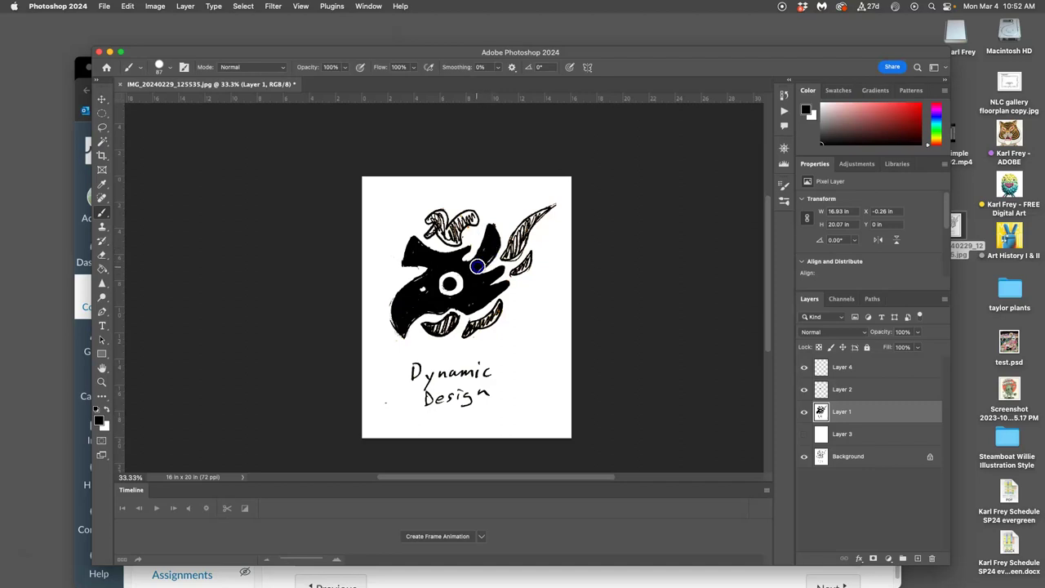
mouse_move(475, 270)
left_mouse_down()
mouse_move(491, 254)
mouse_move(478, 214)
mouse_move(489, 205)
mouse_move(478, 233)
mouse_move(493, 275)
mouse_move(451, 318)
left_mouse_up()
mouse_move(451, 321)
left_mouse_down()
mouse_move(478, 322)
mouse_move(470, 325)
left_mouse_up()
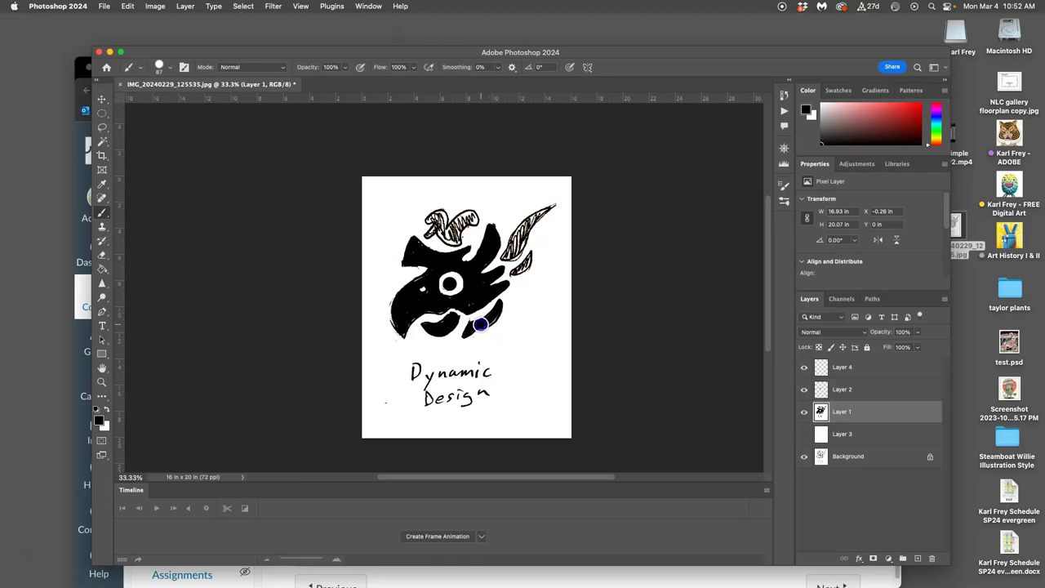
mouse_move(471, 316)
left_mouse_down()
mouse_move(459, 311)
mouse_move(480, 310)
mouse_move(457, 312)
mouse_move(469, 312)
left_mouse_up()
mouse_move(495, 310)
left_mouse_down()
mouse_move(508, 254)
mouse_move(428, 232)
left_mouse_up()
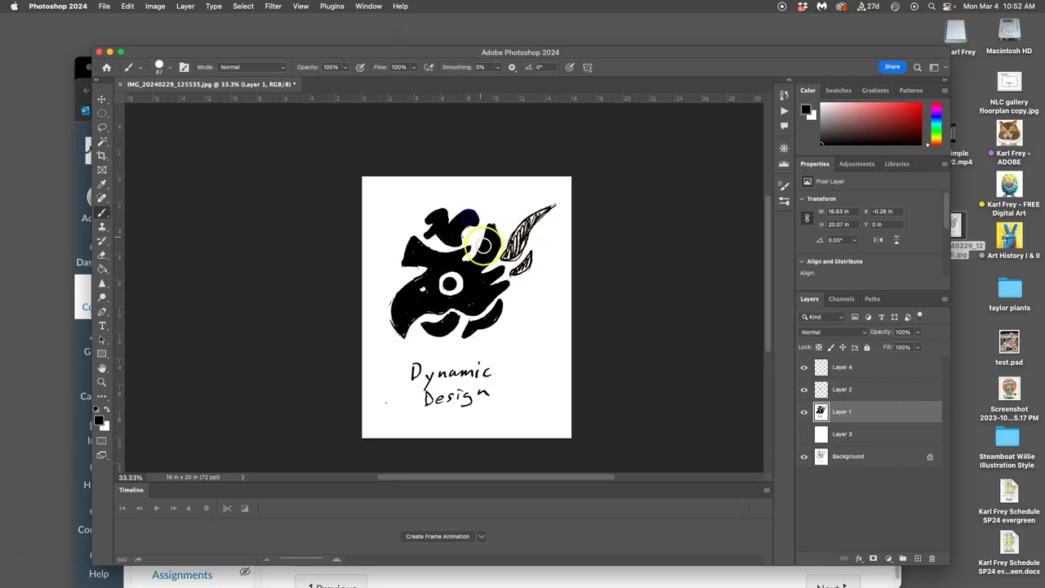
left_click(508, 255)
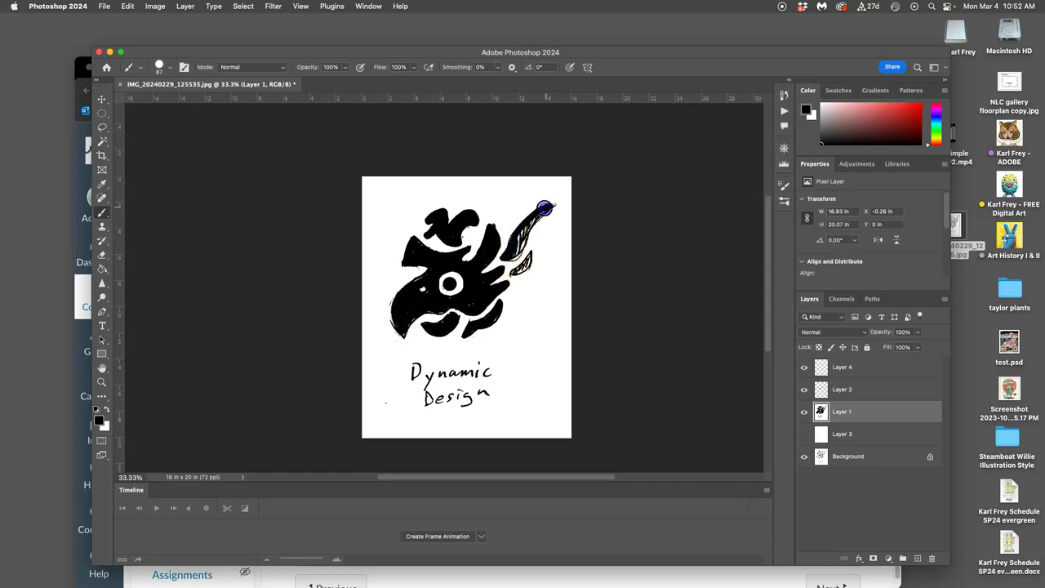
mouse_move(514, 254)
left_mouse_down()
mouse_move(517, 291)
mouse_move(510, 275)
mouse_move(522, 260)
mouse_move(511, 268)
mouse_move(504, 255)
left_mouse_up()
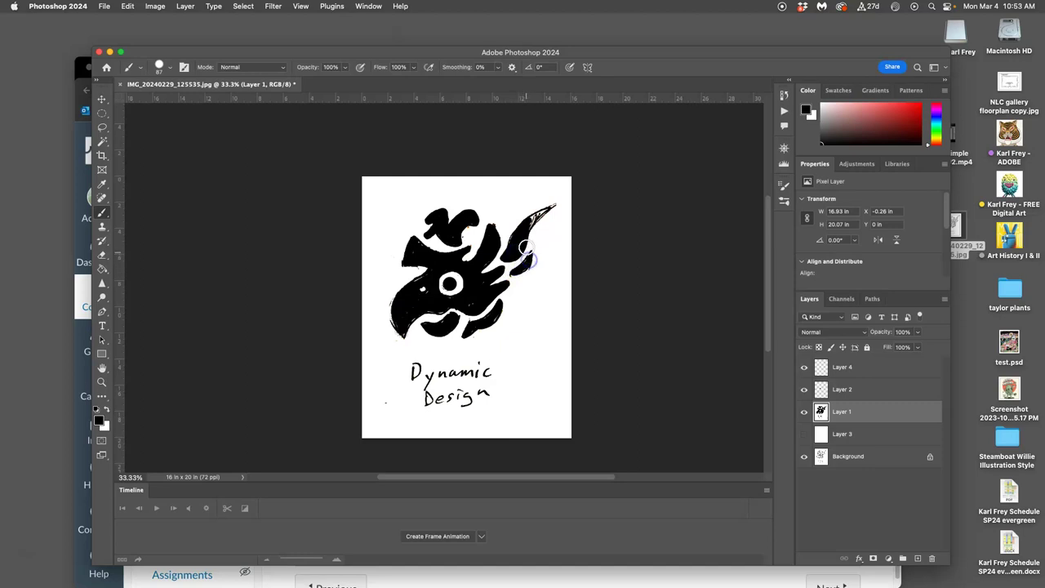
Switch to white paint on Layer 1, dismissing the hidden-layer warning
left_click(867, 437)
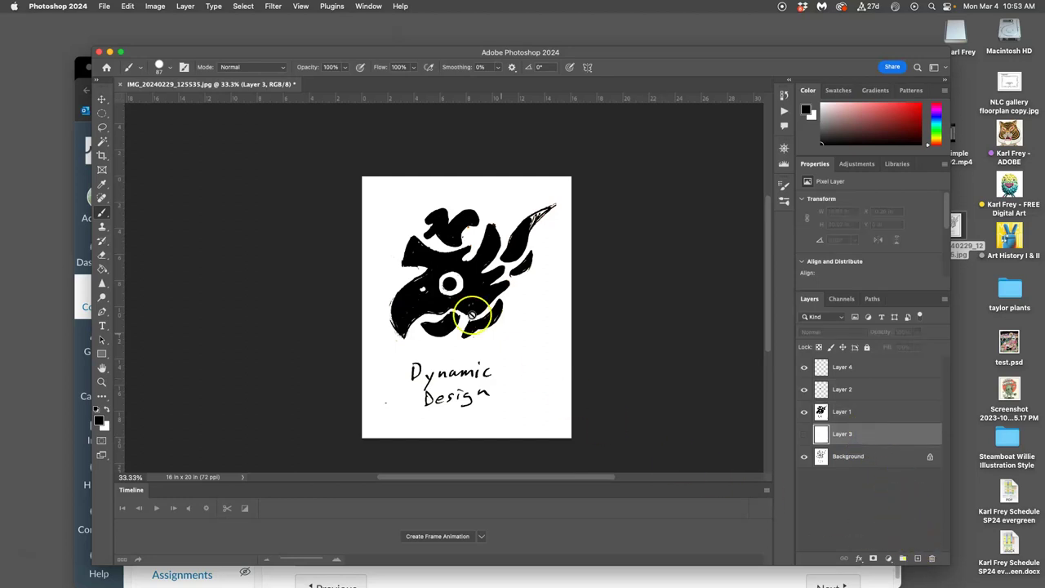
left_click(107, 409)
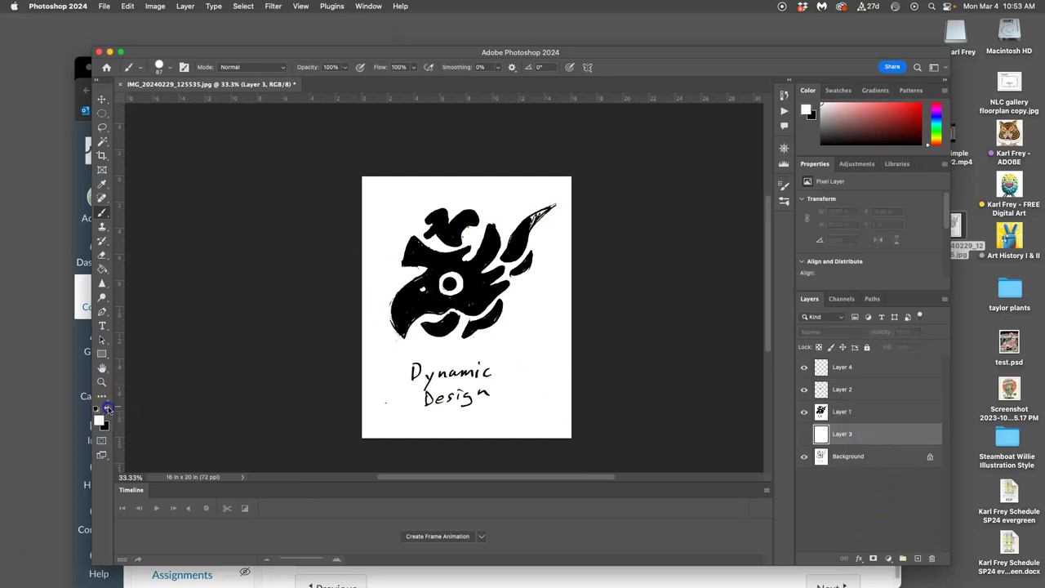
left_click(572, 203)
left_click(550, 226)
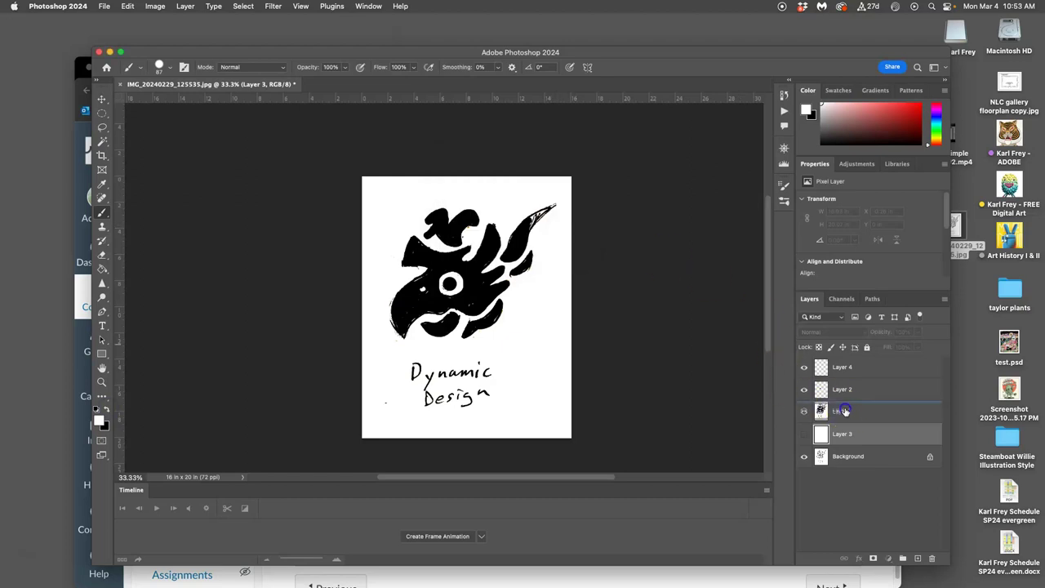
left_click(843, 410)
Brush white to shorten the beak tip and tidy ragged edges and stray marks
left_click_drag(553, 198, 535, 225)
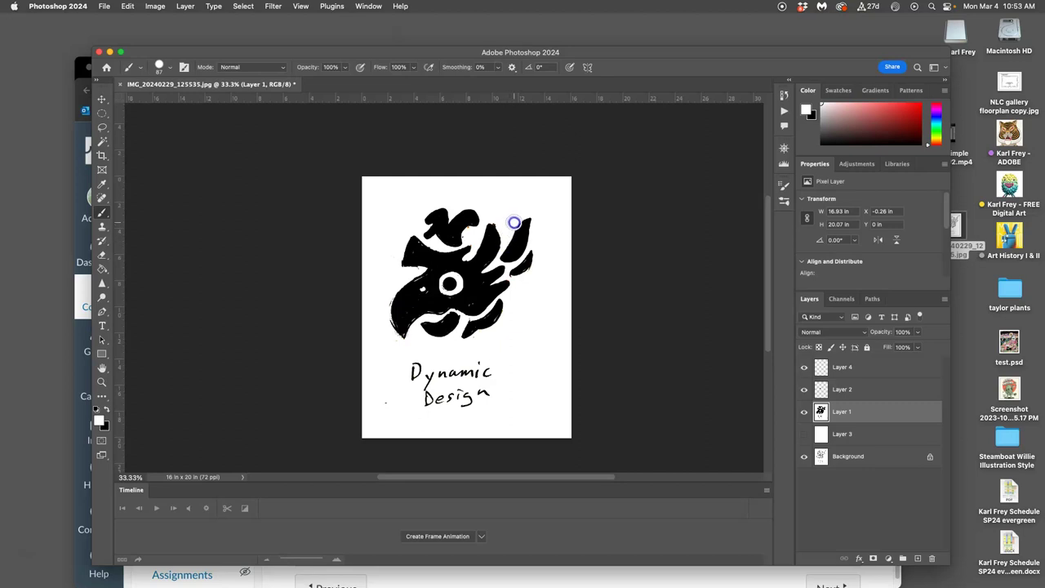
left_click_drag(497, 231, 494, 218)
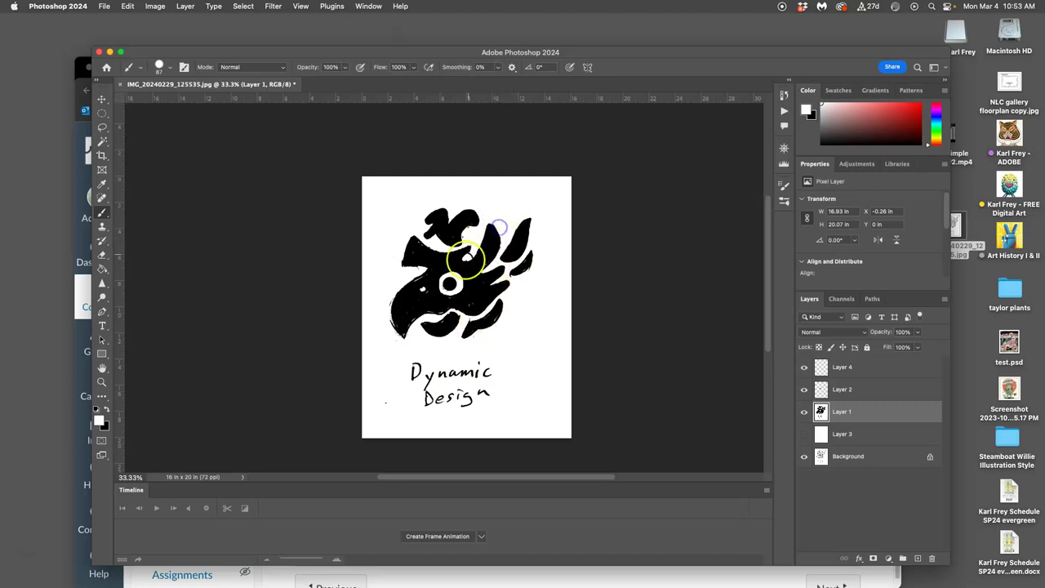
mouse_move(457, 275)
left_mouse_down()
mouse_move(478, 354)
mouse_move(466, 321)
left_mouse_up()
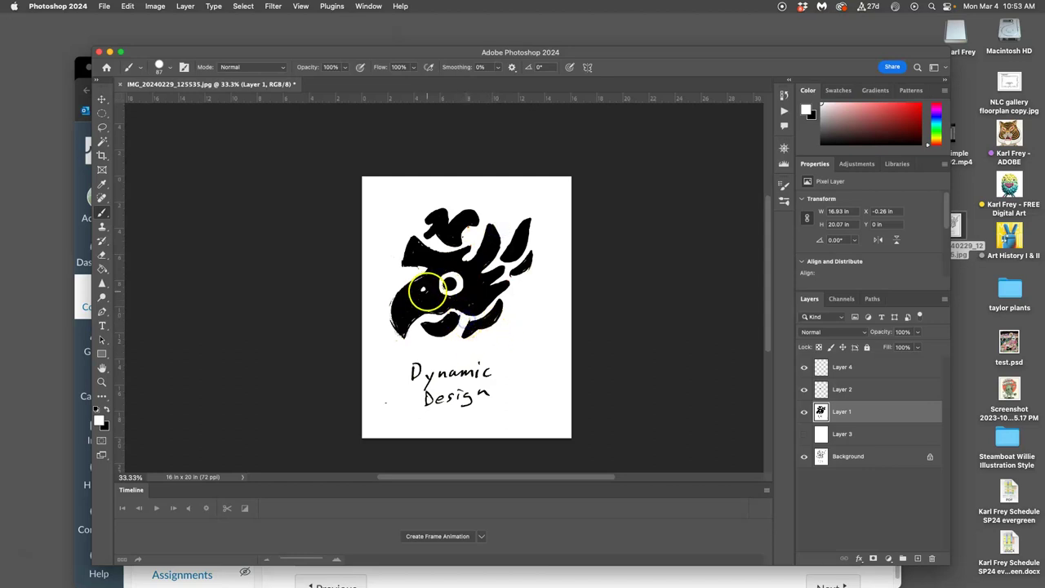
left_click_drag(431, 286, 422, 287)
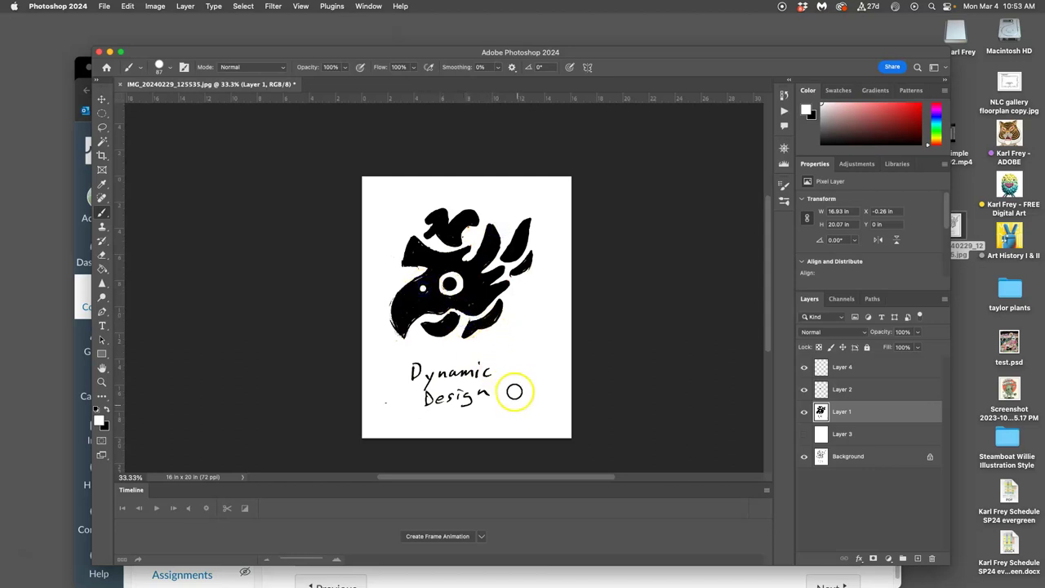
left_click_drag(520, 384, 541, 278)
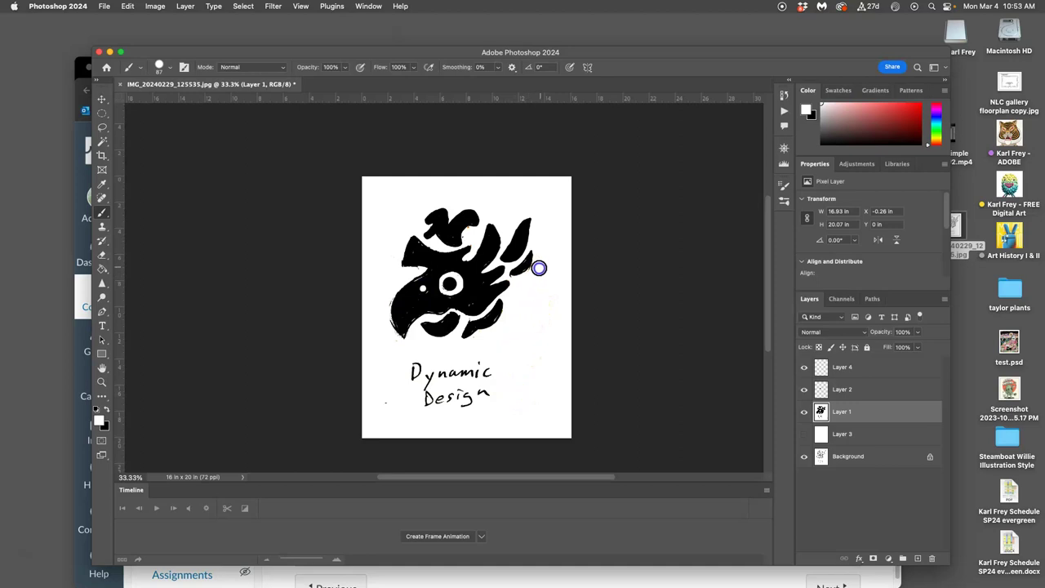
Check Layer 4's contents and select Layers 4, 2 and 1 together
left_click(579, 253)
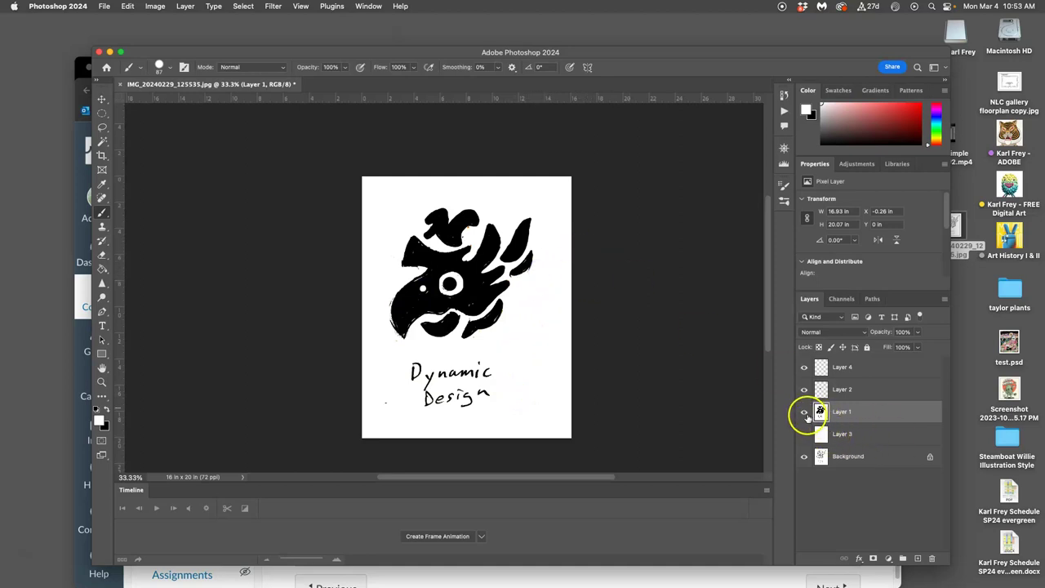
left_click(804, 367)
left_click(804, 391)
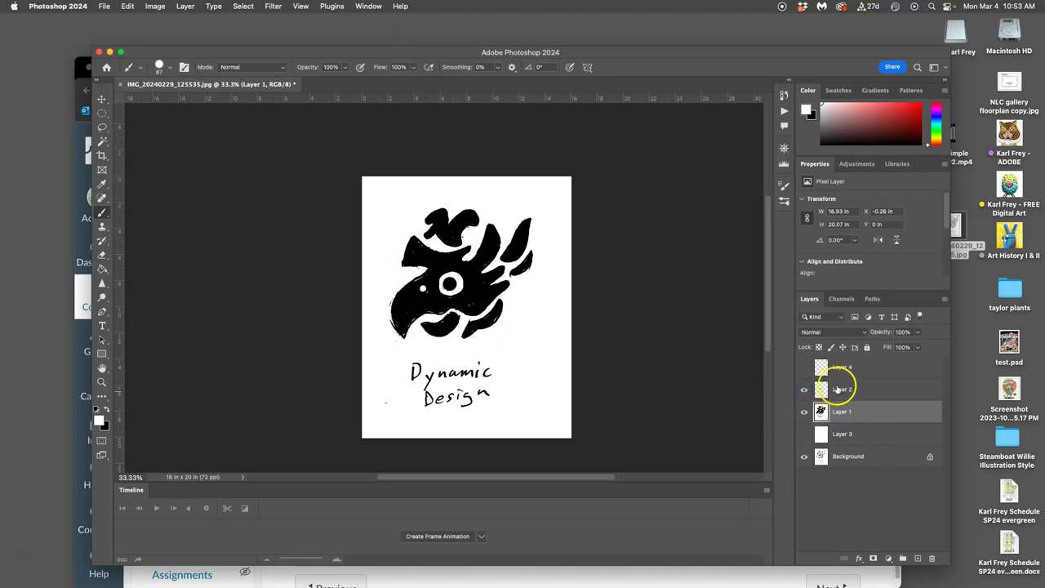
left_click(804, 367)
left_click(841, 373)
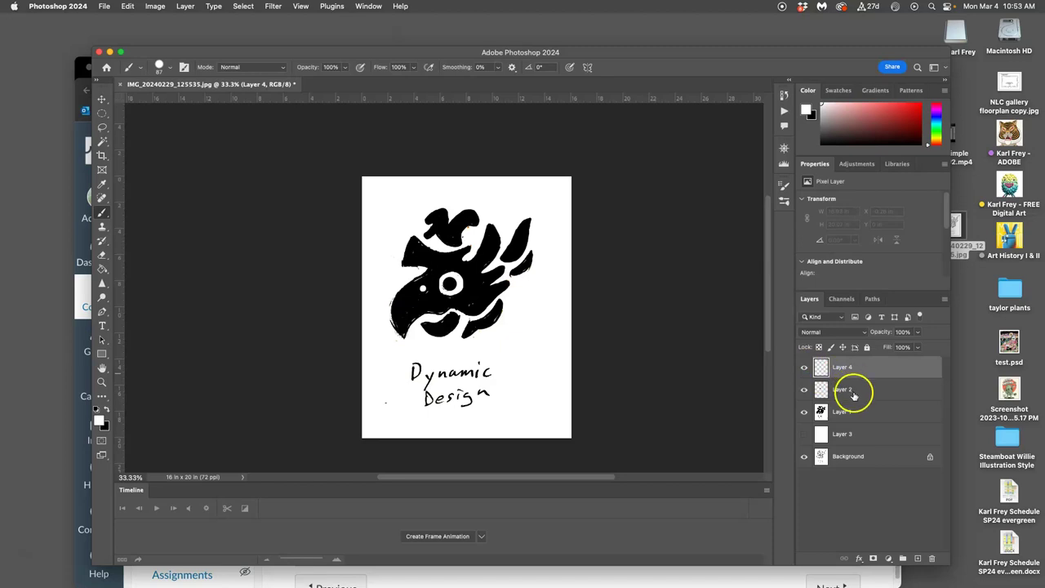
left_click(859, 415, "shift")
Merge Layers 4, 2 and 1 with Ctrl+E and toggle the result against the sketch
key("Tab")
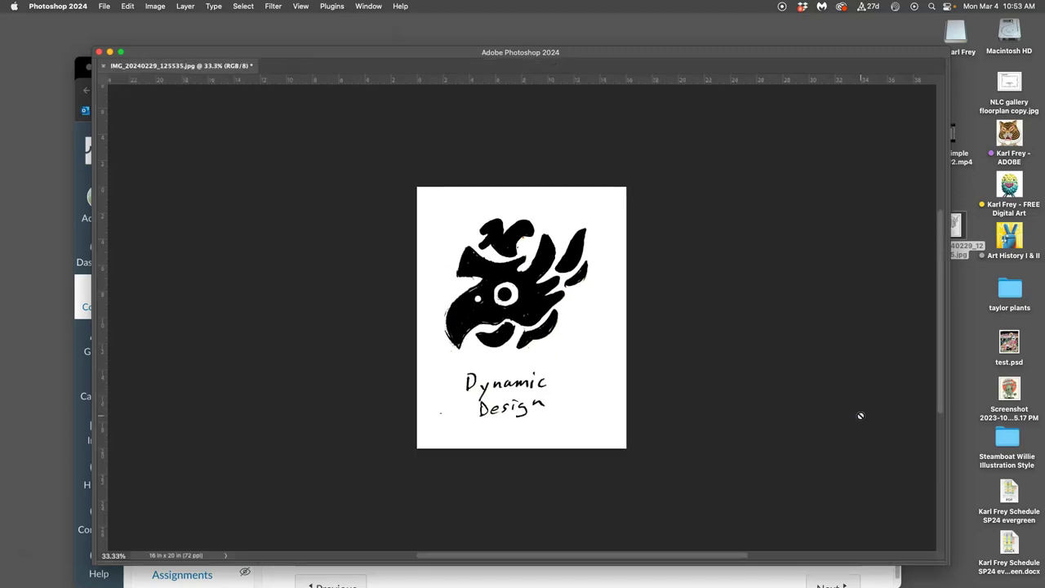
key("Tab")
key("ctrl+e")
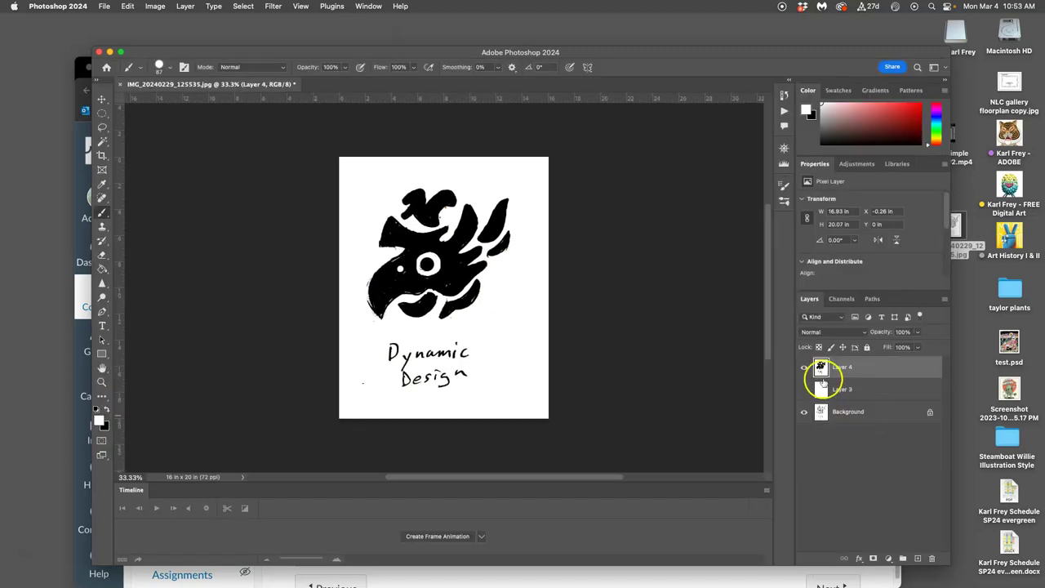
left_click(804, 367)
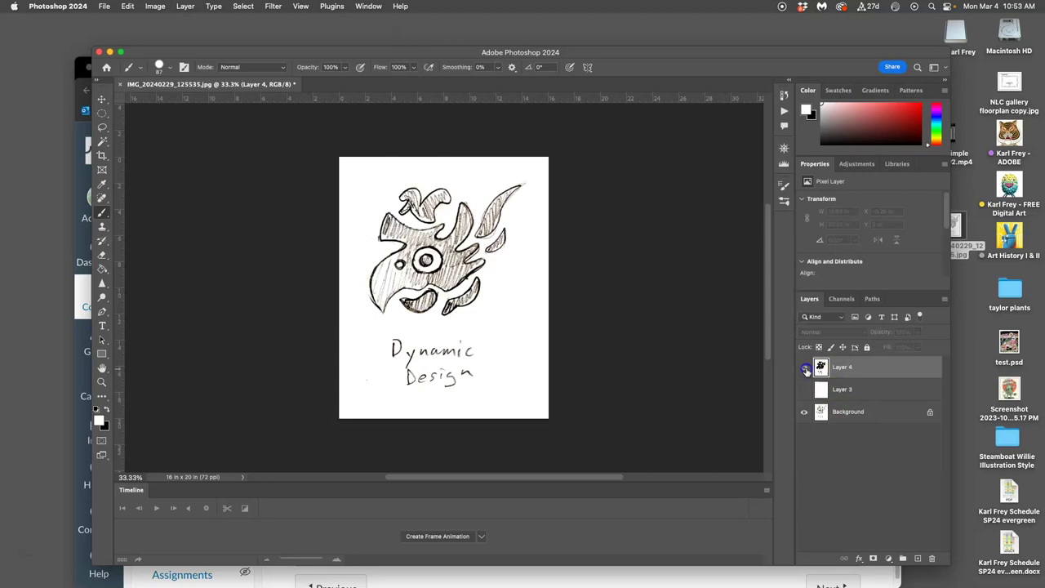
left_click(806, 369)
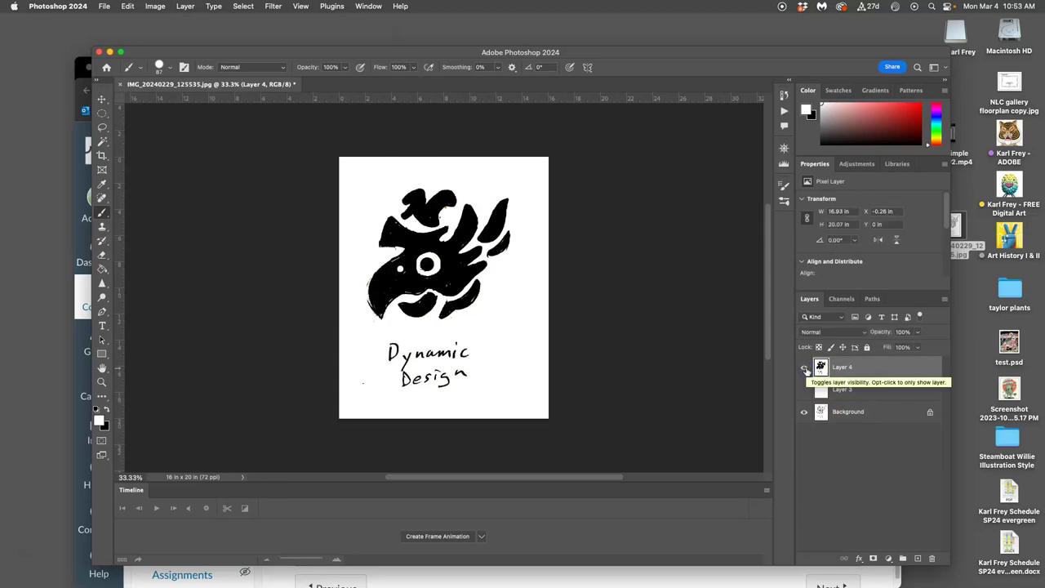
left_click(805, 368)
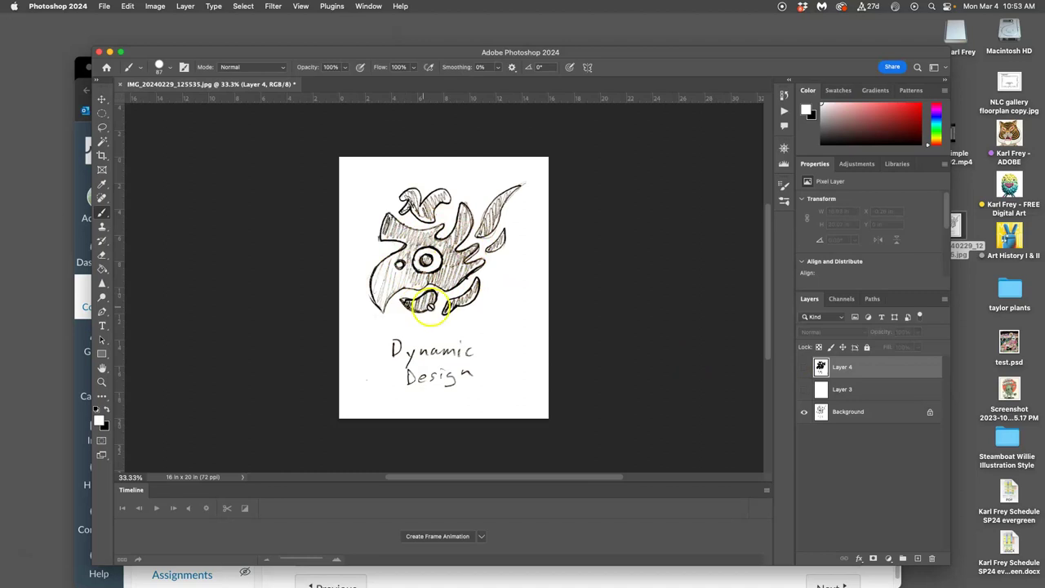
left_click(805, 368)
left_click(805, 369)
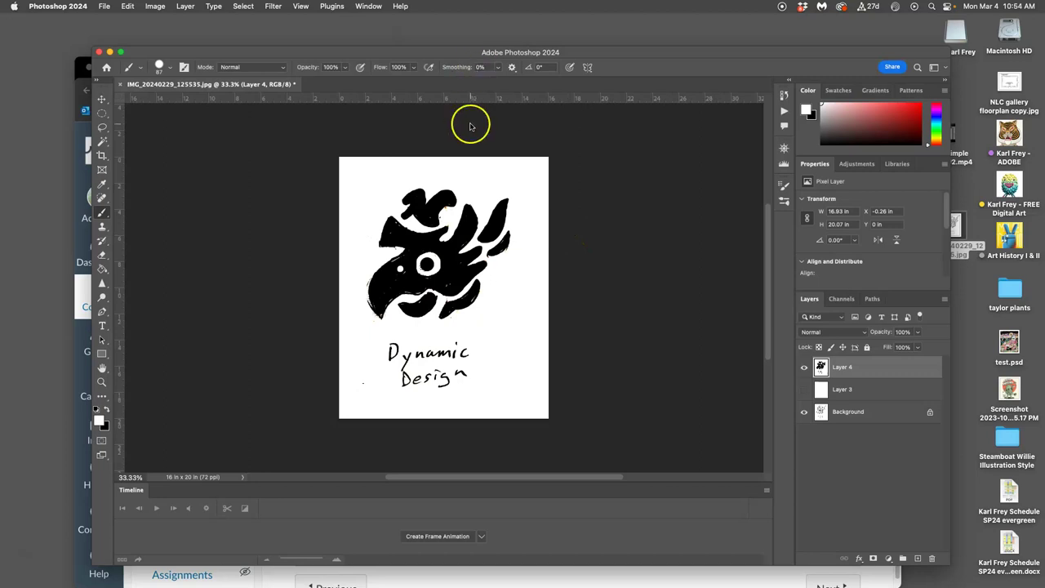
Lasso the small feather on the logo's right and shrink it to about 81%
left_click(102, 99)
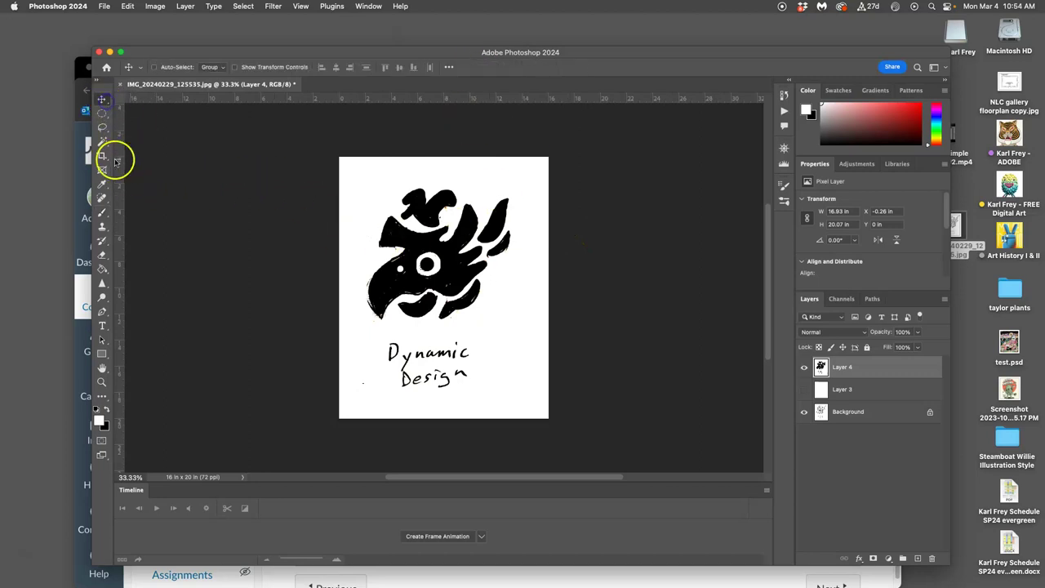
mouse_move(119, 160)
left_mouse_down()
mouse_move(511, 218)
mouse_move(368, 225)
mouse_move(114, 196)
left_mouse_up()
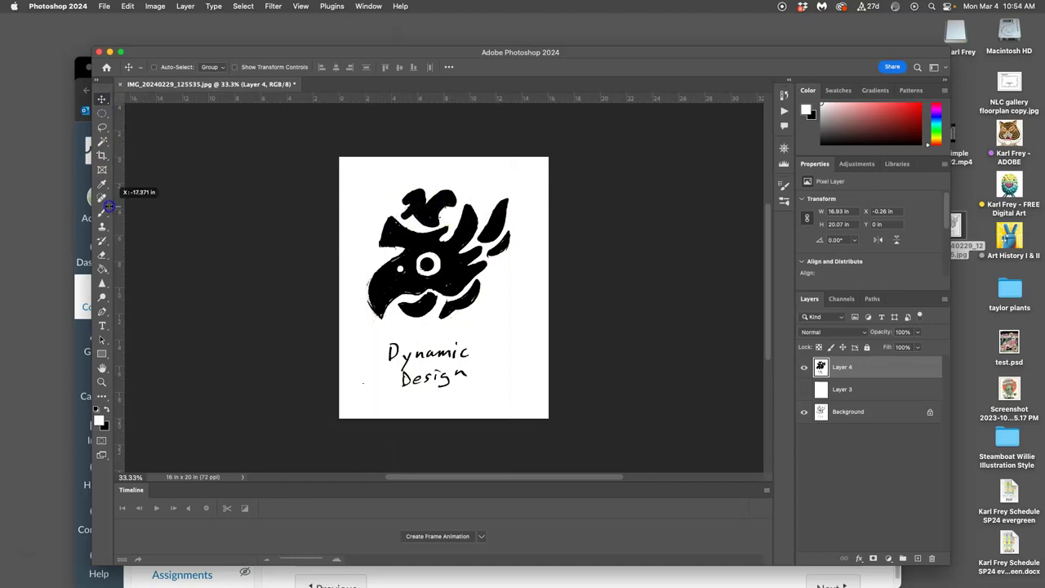
left_click(102, 126)
mouse_move(496, 219)
left_mouse_down()
mouse_move(512, 226)
mouse_move(515, 249)
mouse_move(513, 222)
left_mouse_up()
key("super+t")
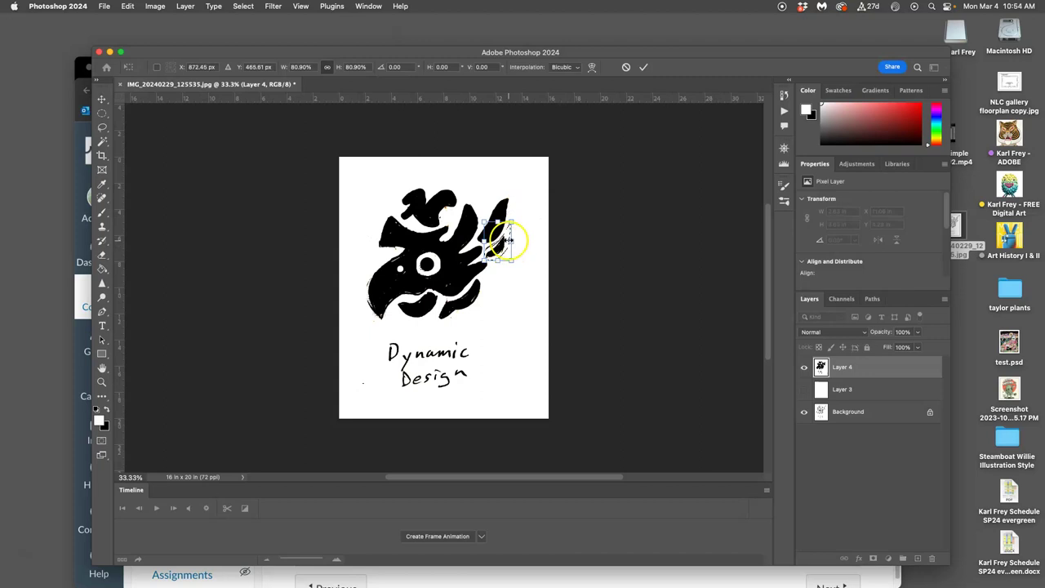
key("Return")
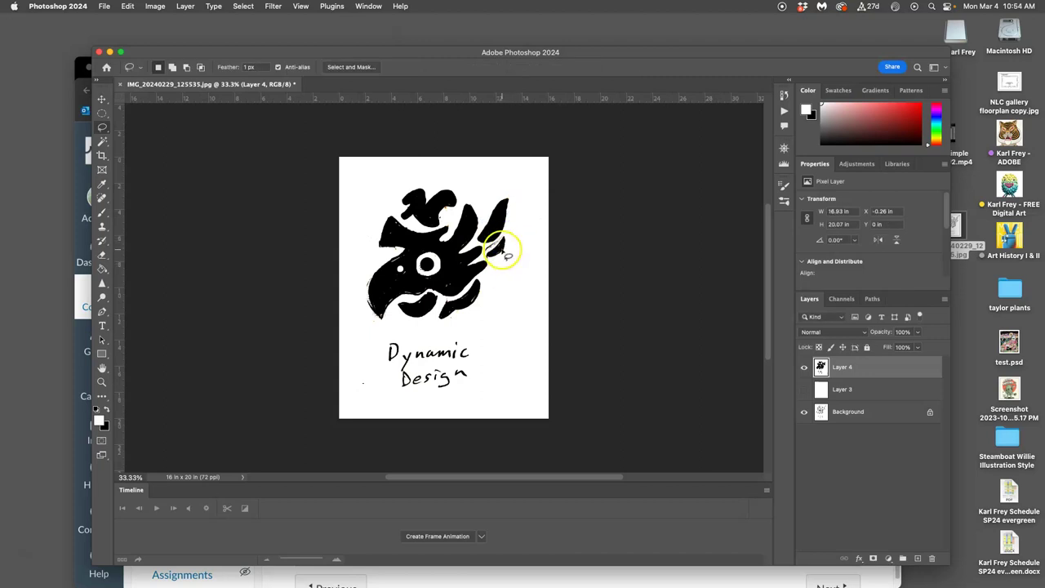
At 50% zoom with white Layer 3 shown, rotate the right-edge stroke 6.2° clockwise
key("super+equal")
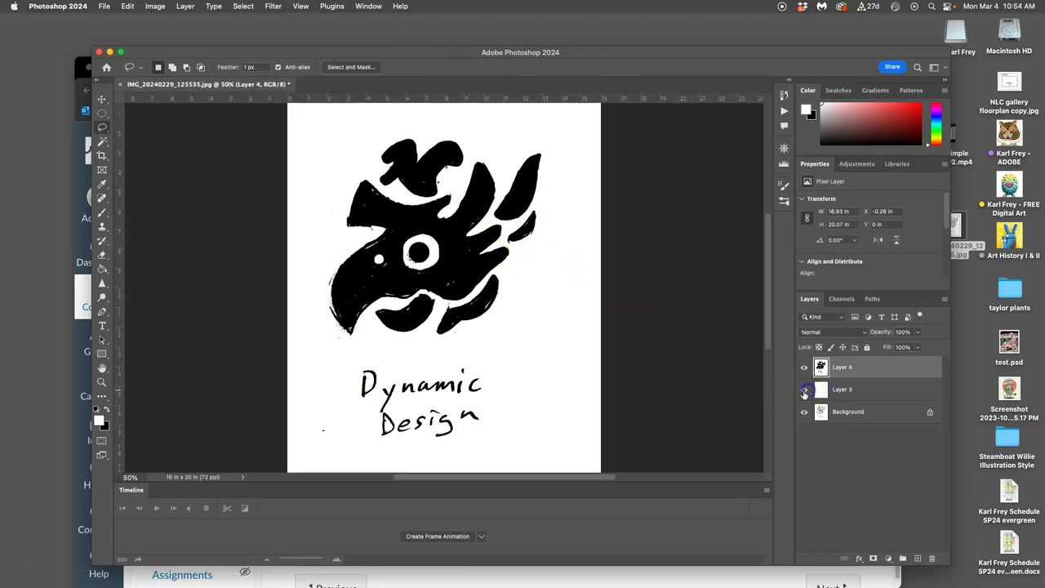
left_click(804, 391)
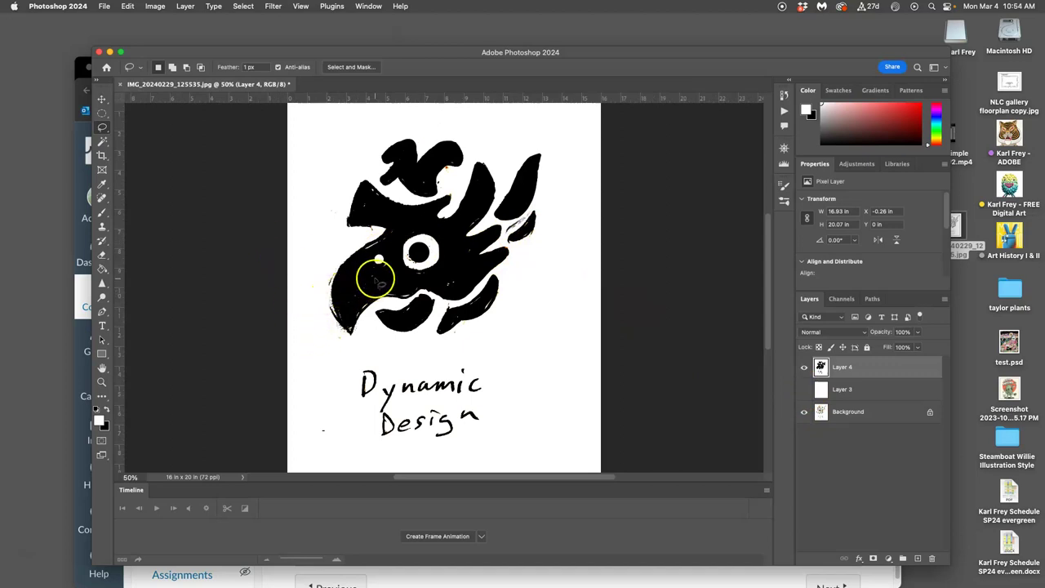
key("super+z")
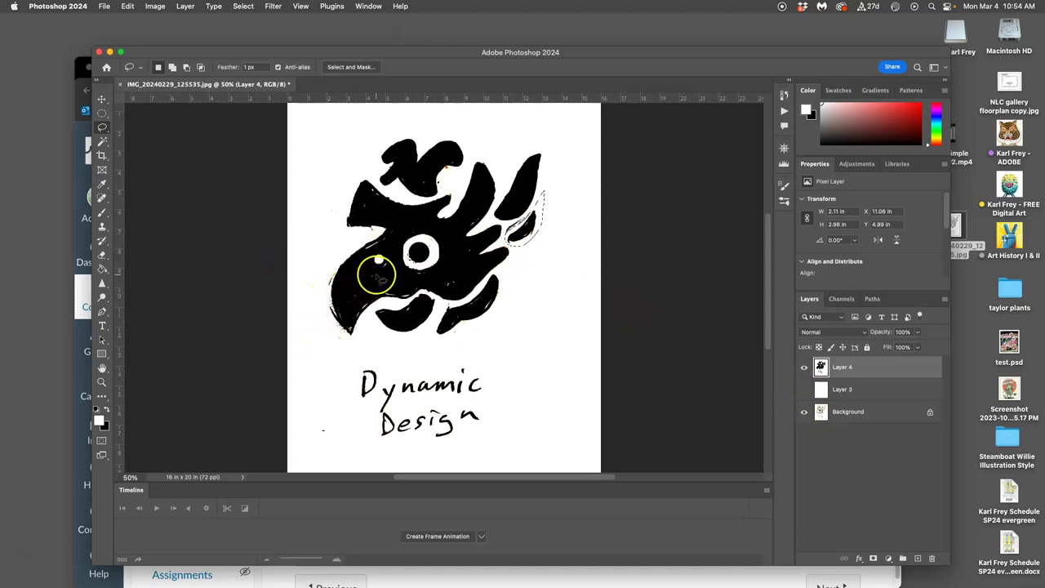
key("super+t")
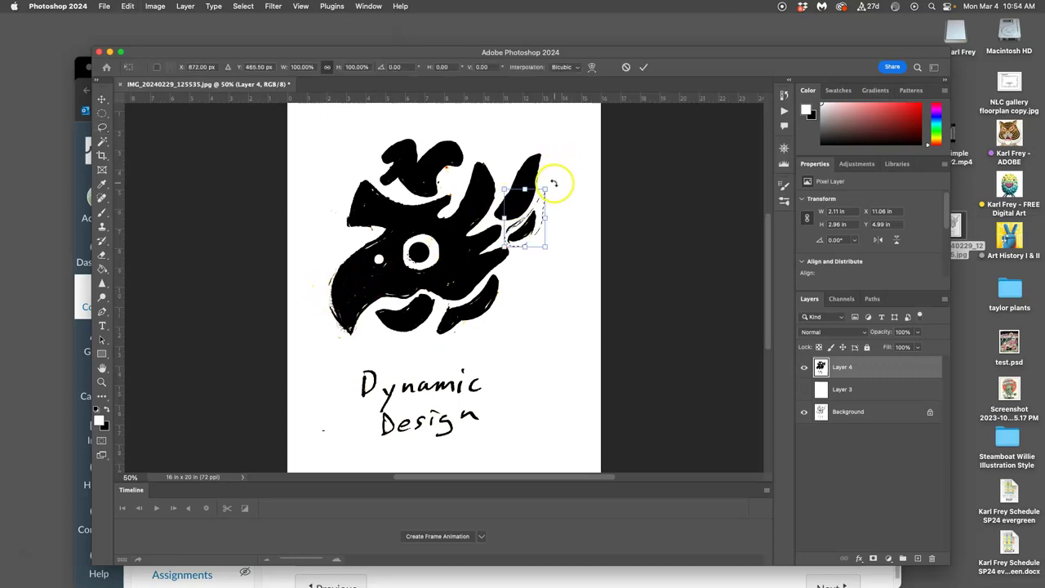
left_click_drag(553, 184, 557, 189)
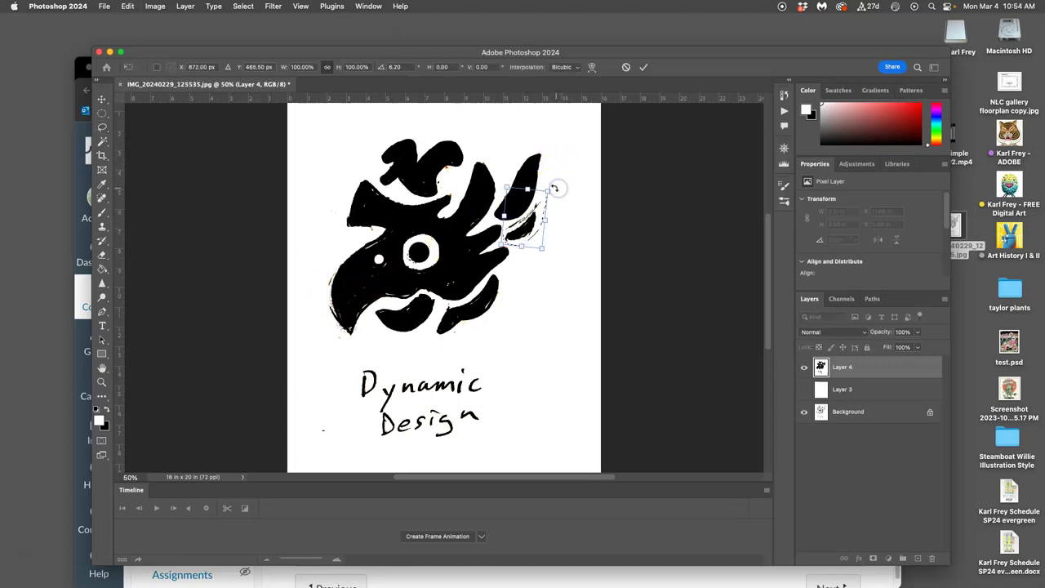
key("Return")
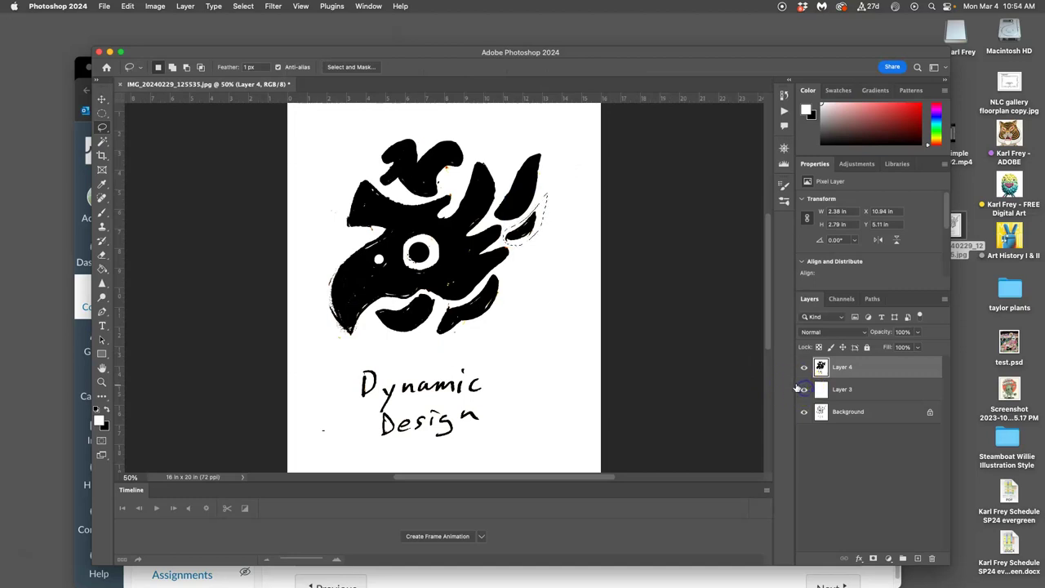
key("super+d")
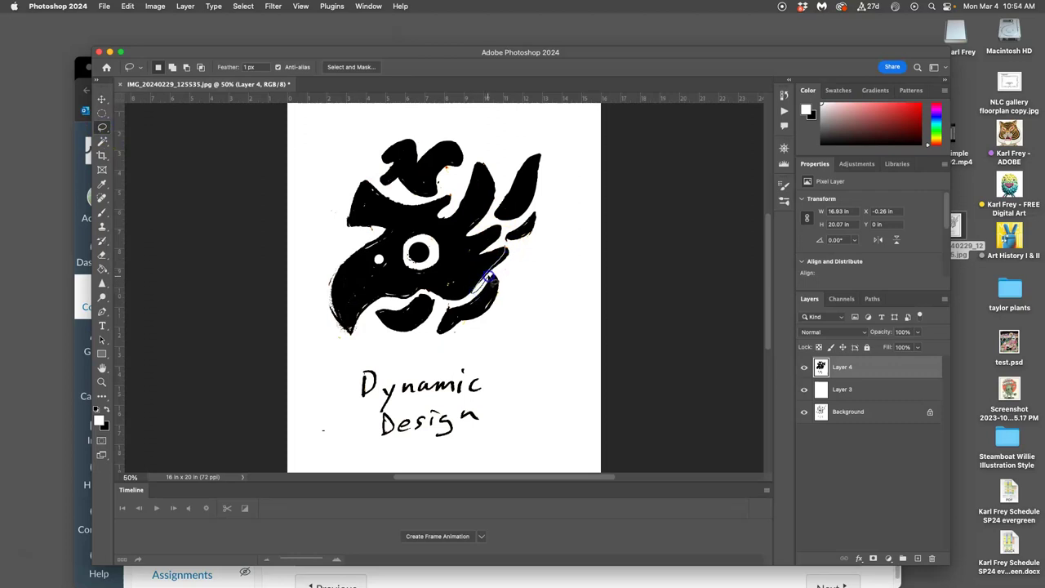
Outline a small right-side area, then switch to the Brush tool and zoom out to 33%
left_click_drag(511, 246, 513, 249)
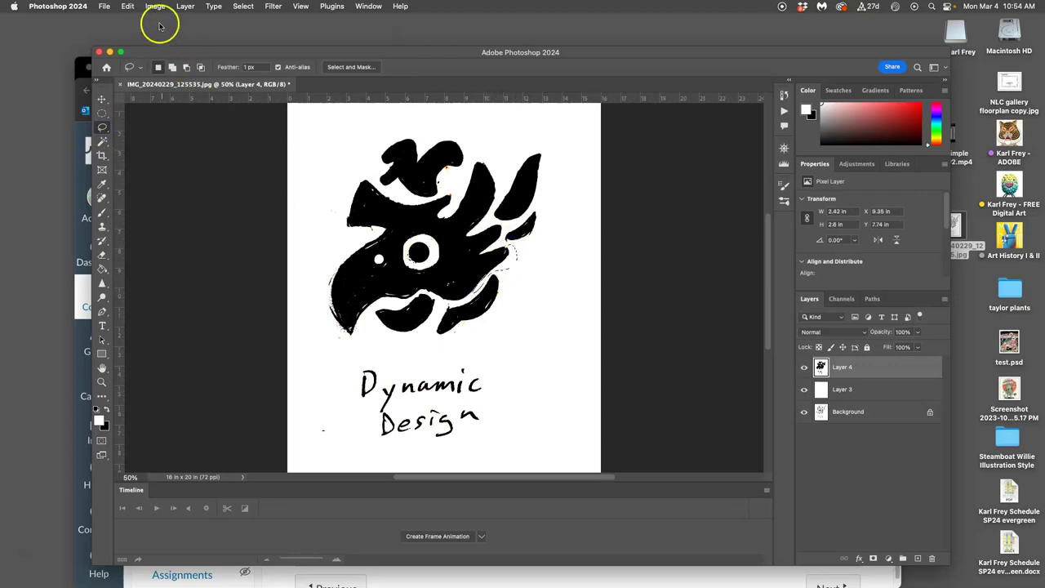
left_click(128, 6)
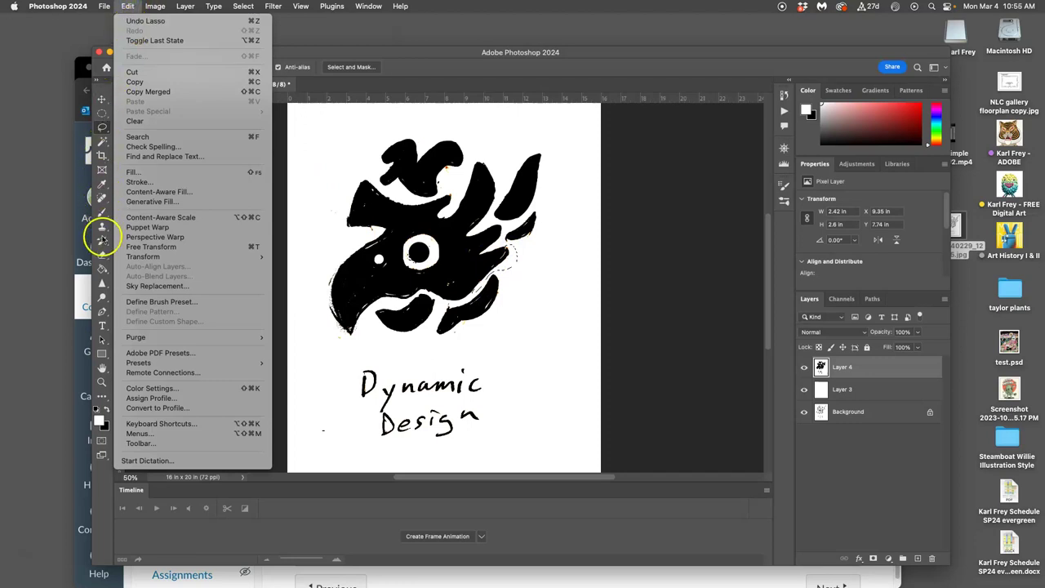
left_click(104, 214)
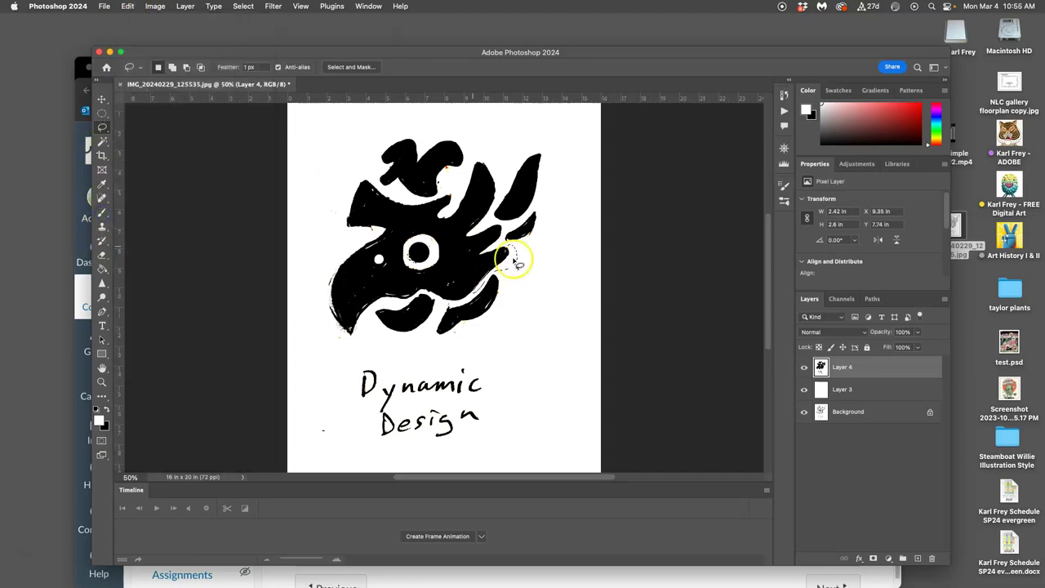
left_click(103, 214)
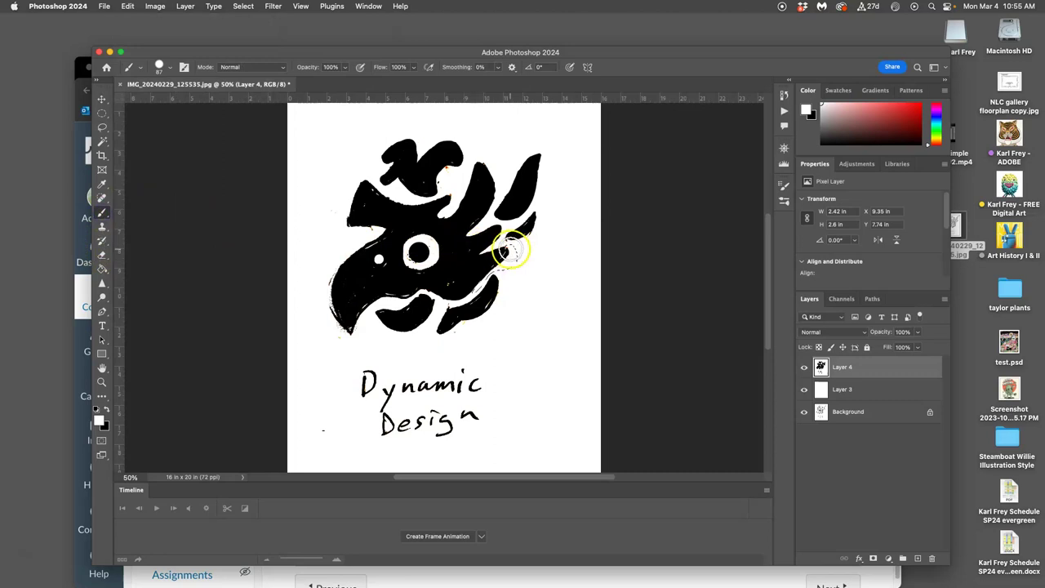
key("super+d")
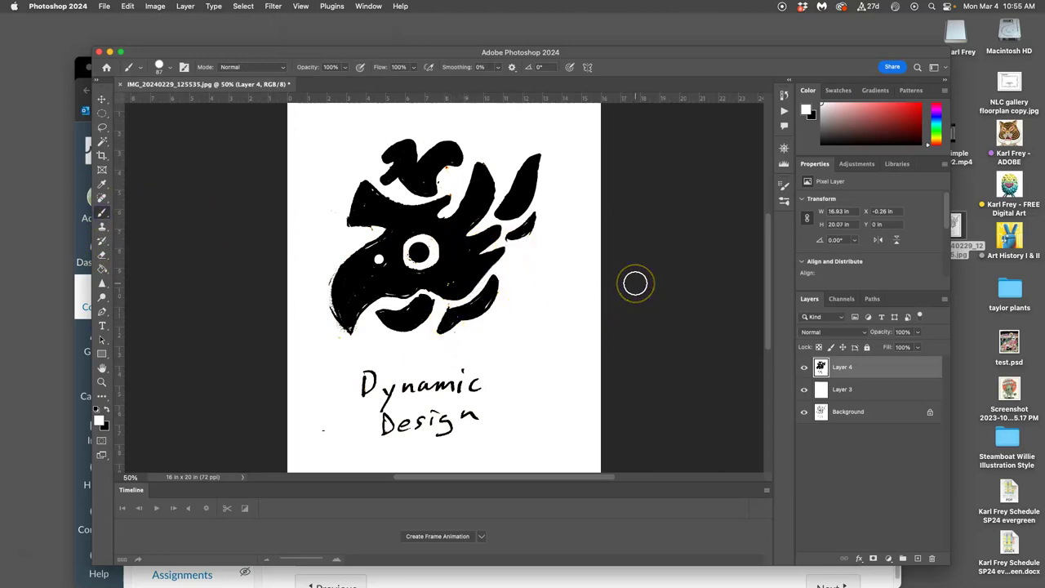
key("super+minus")
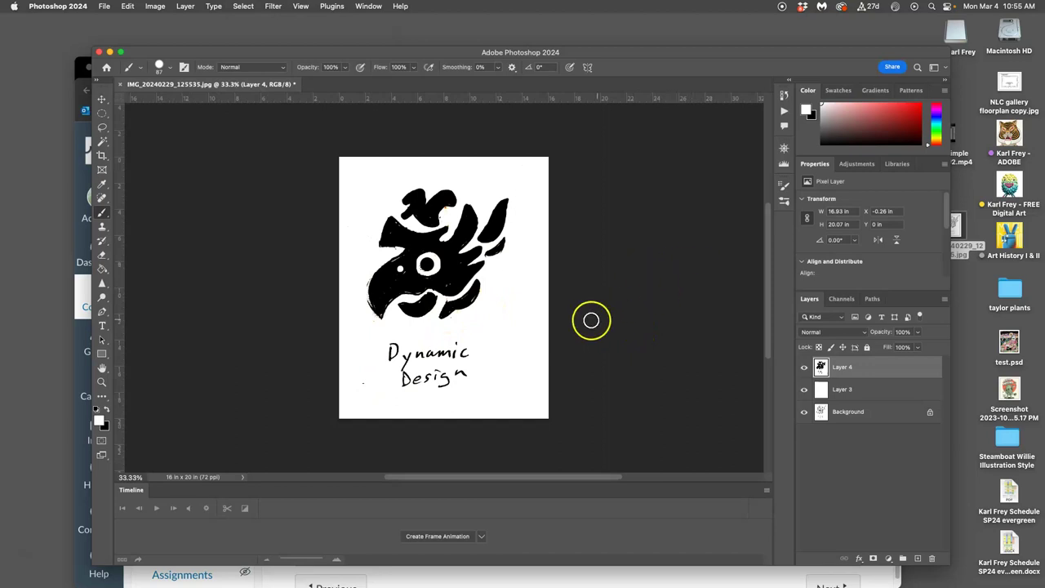
Paint out the 'Dynamic Design' caption under the logo in white
left_click(468, 350)
mouse_move(475, 349)
left_mouse_down()
mouse_move(408, 350)
mouse_move(462, 357)
mouse_move(385, 371)
mouse_move(391, 394)
left_mouse_up()
left_click(438, 354)
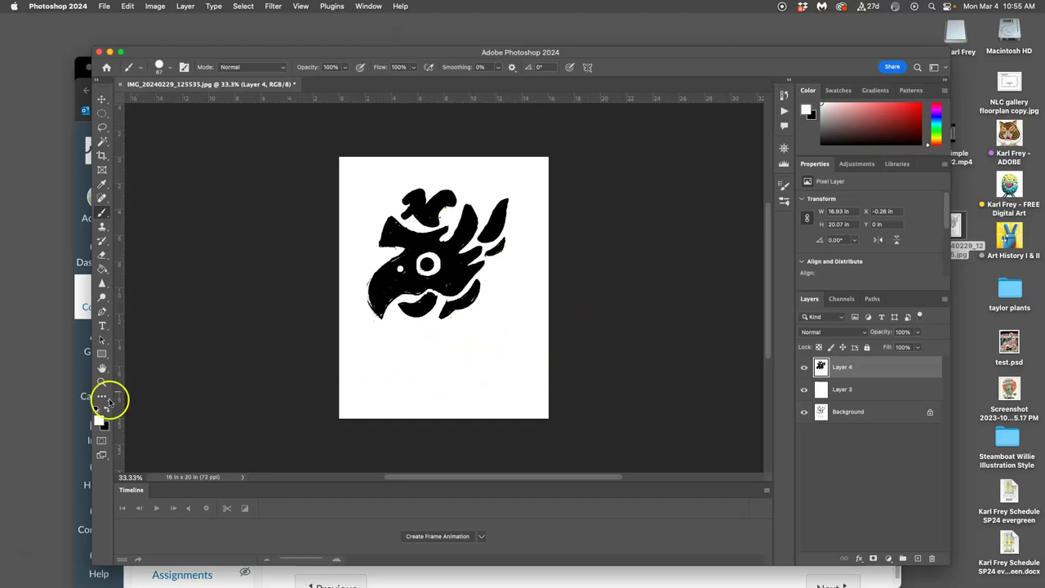
With a 39 px black brush, hand-letter 'Refined Sketch' beneath the logo
left_click(106, 410)
left_click(171, 71)
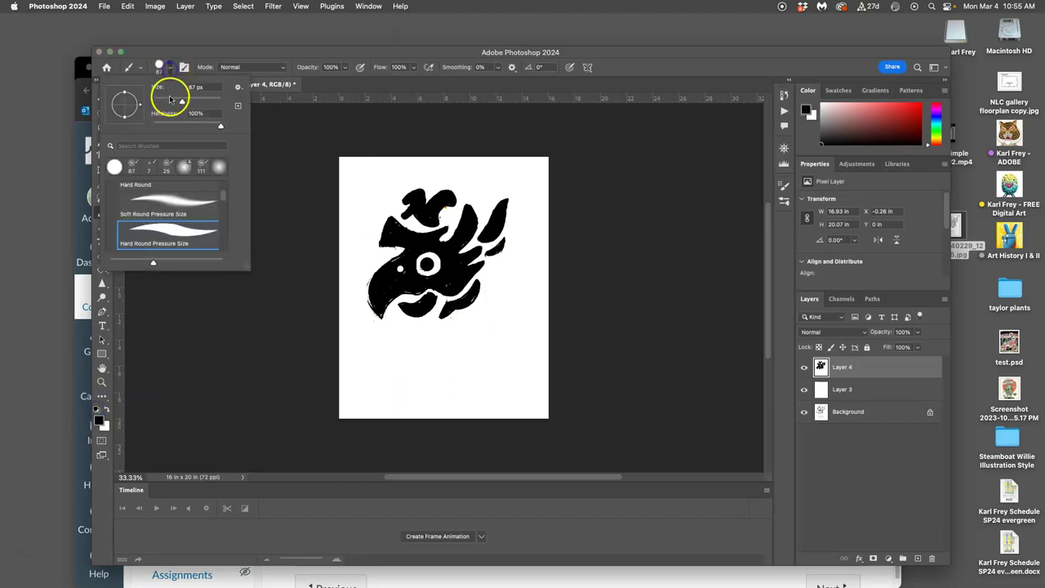
left_click_drag(170, 100, 166, 100)
left_click(376, 350)
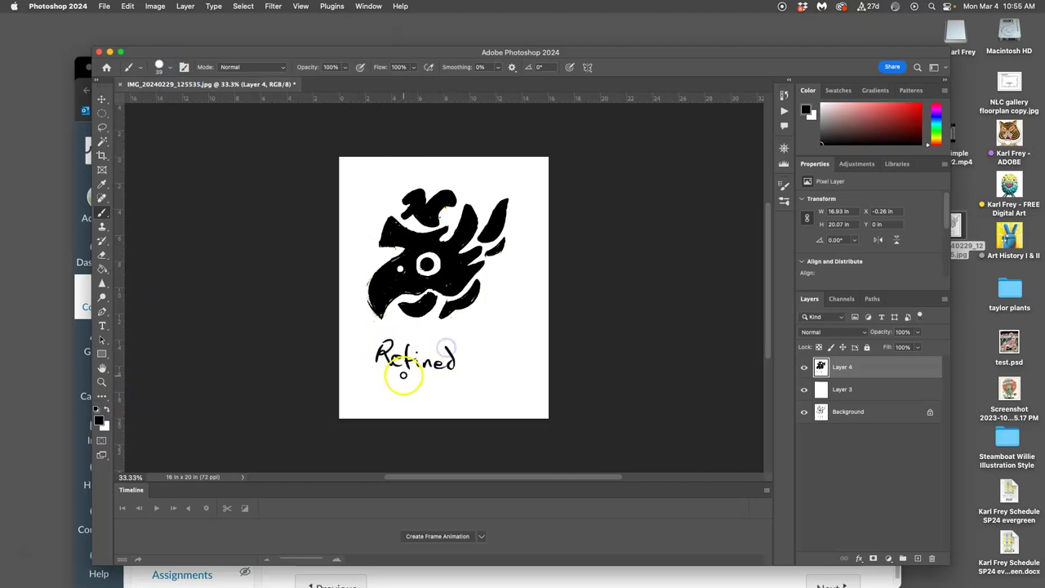
left_click_drag(402, 377, 400, 387)
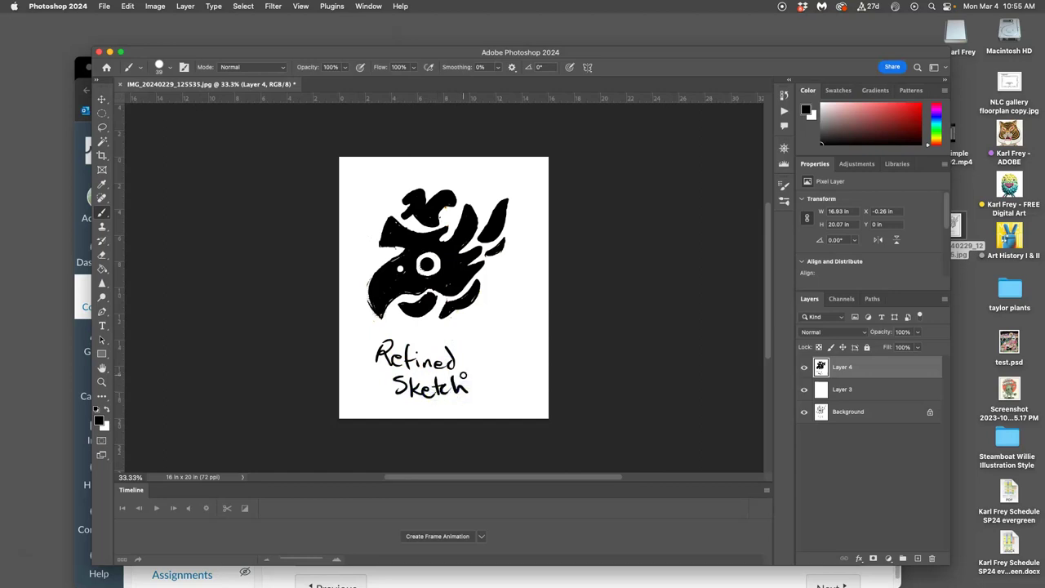
Save a maximum-quality JPEG copy with '-1' added after SP24 in the file name
left_click(105, 5)
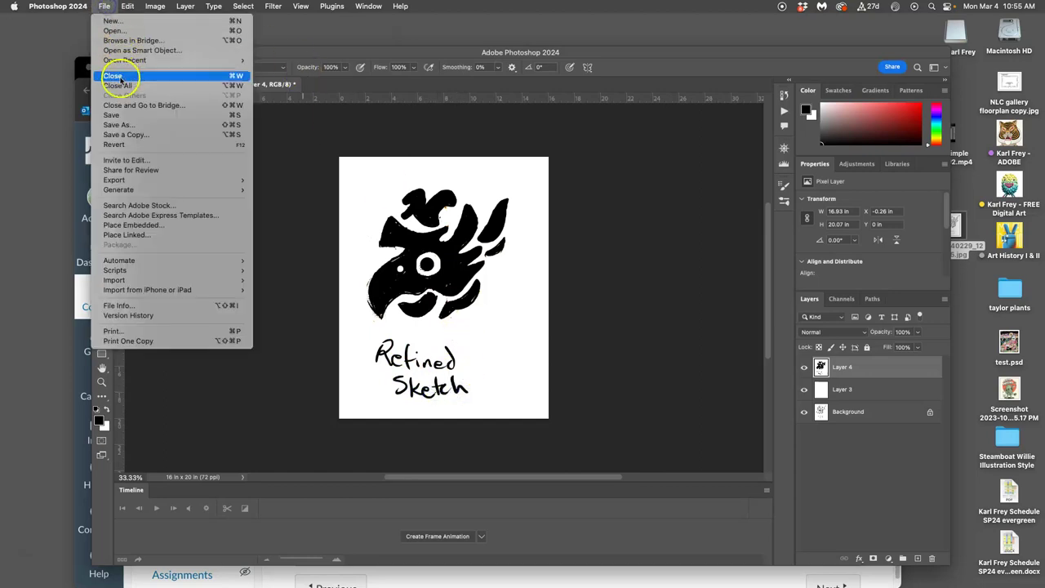
left_click(118, 124)
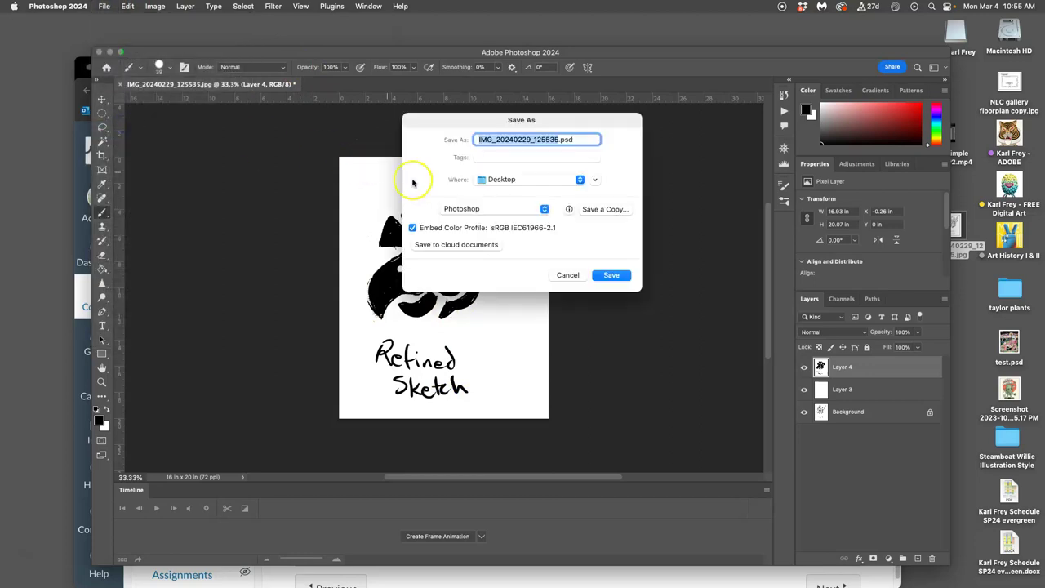
left_click(508, 209)
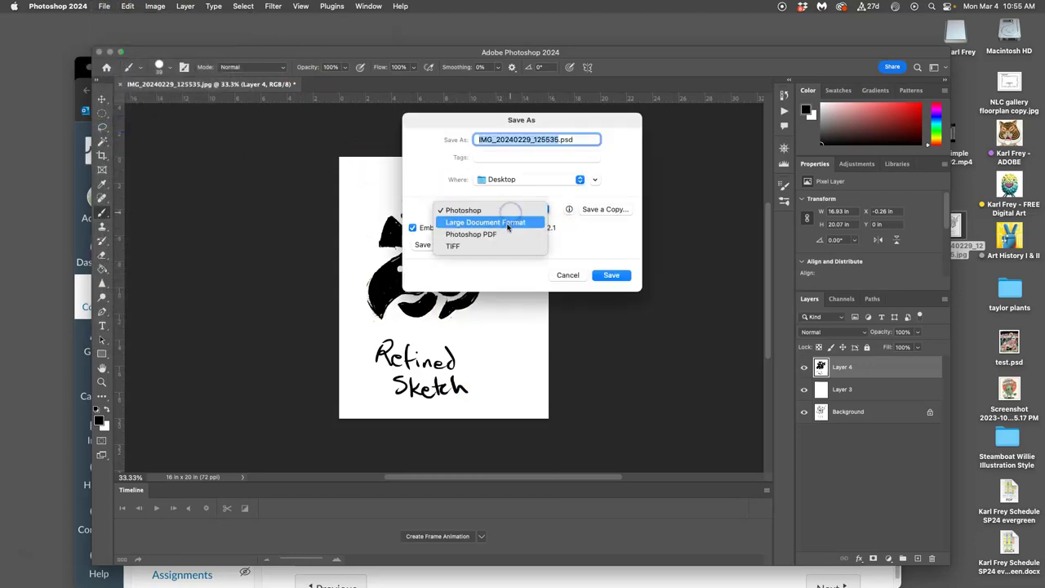
left_click(596, 210)
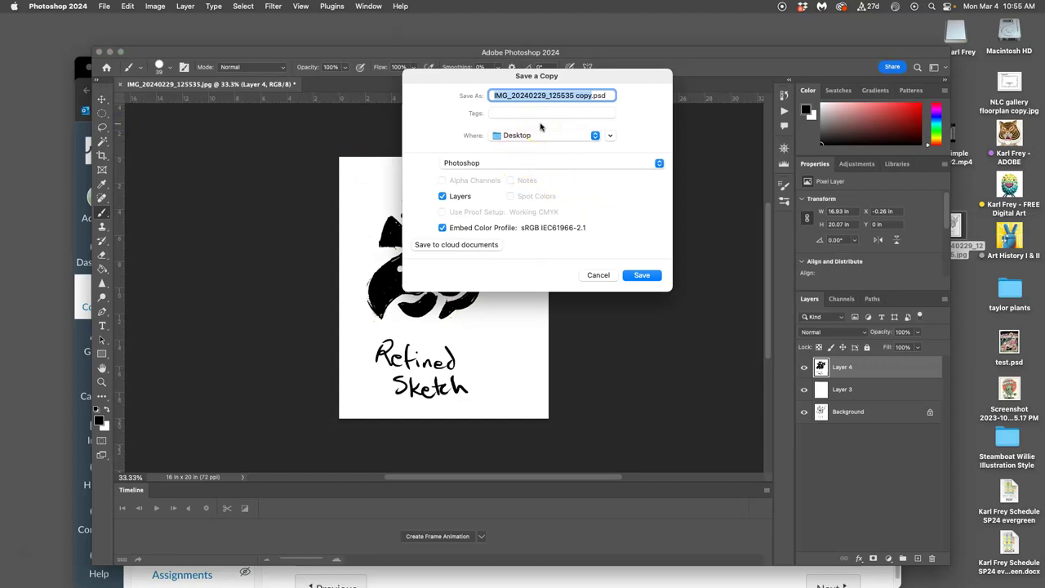
type("SP24 Karl Assign 3 Refined Sketch")
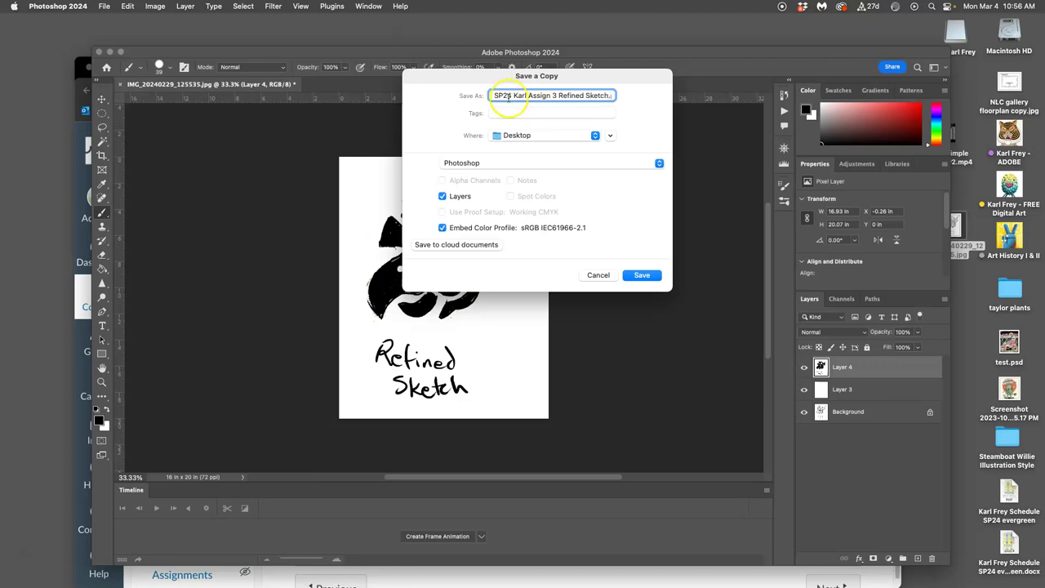
left_click(510, 96)
type("-1")
left_click(522, 162)
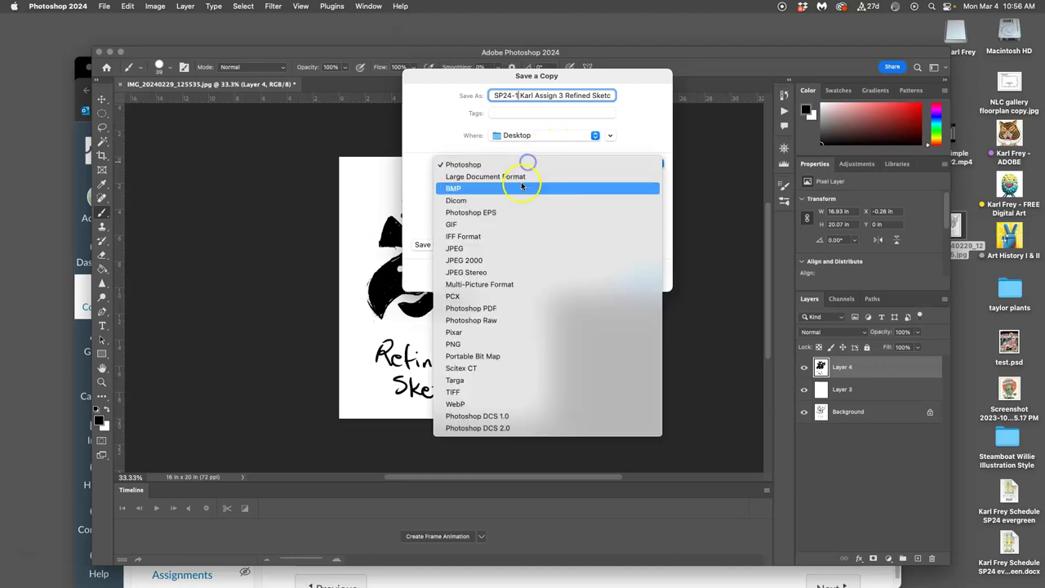
left_click(506, 246)
left_click(632, 272)
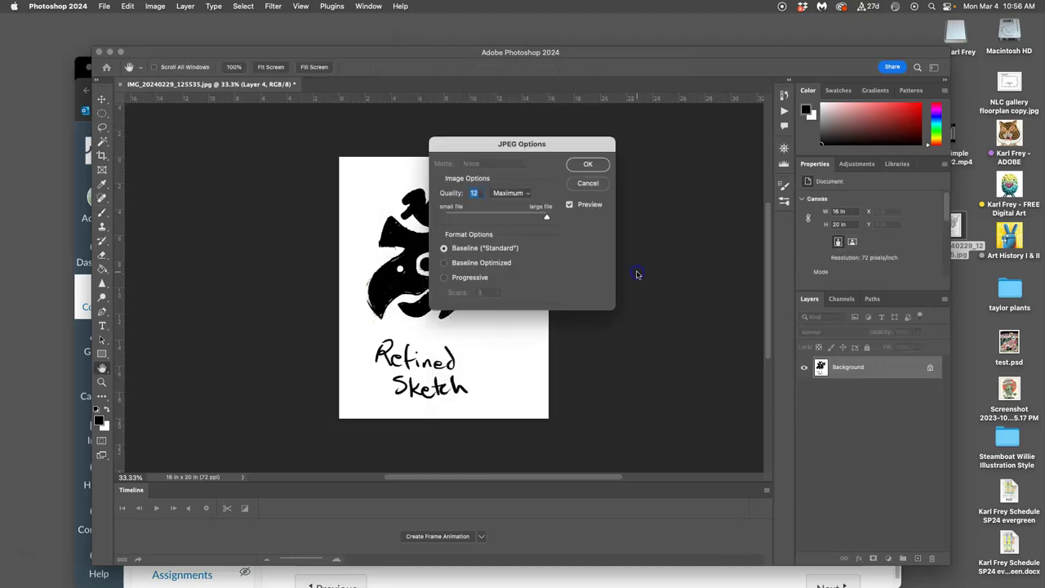
left_click(587, 164)
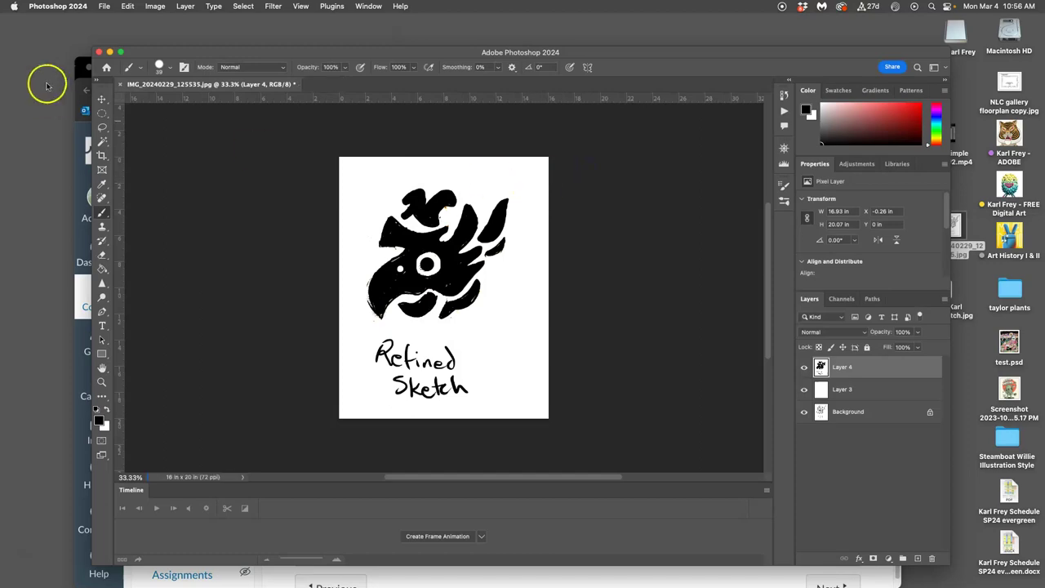
In Chrome, open the Proving Ground #2 discussion and show its 1.5-point rubric
left_click(72, 75)
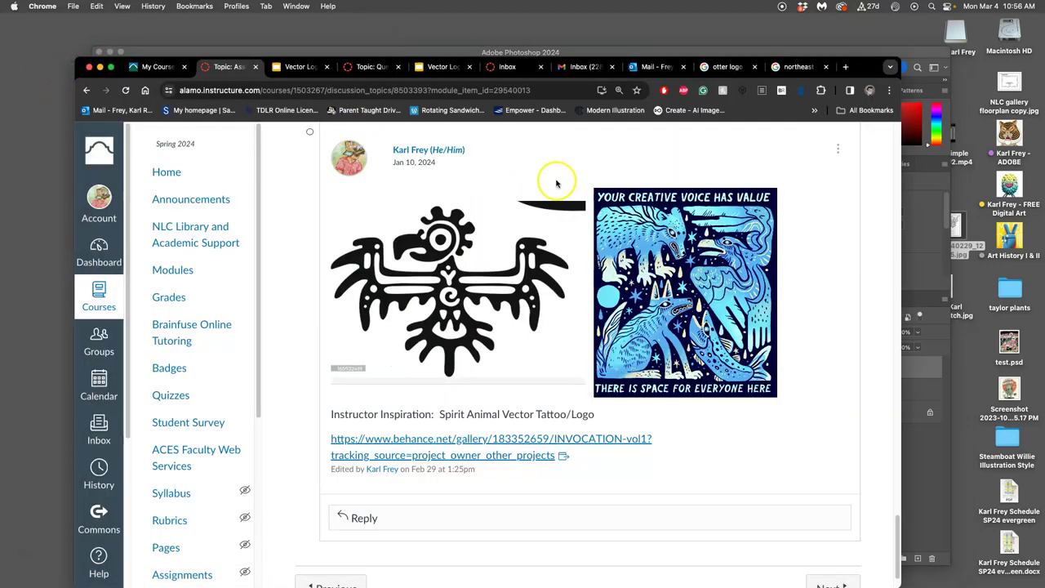
scroll(555, 181, "up", 10)
scroll(555, 181, "up", 15)
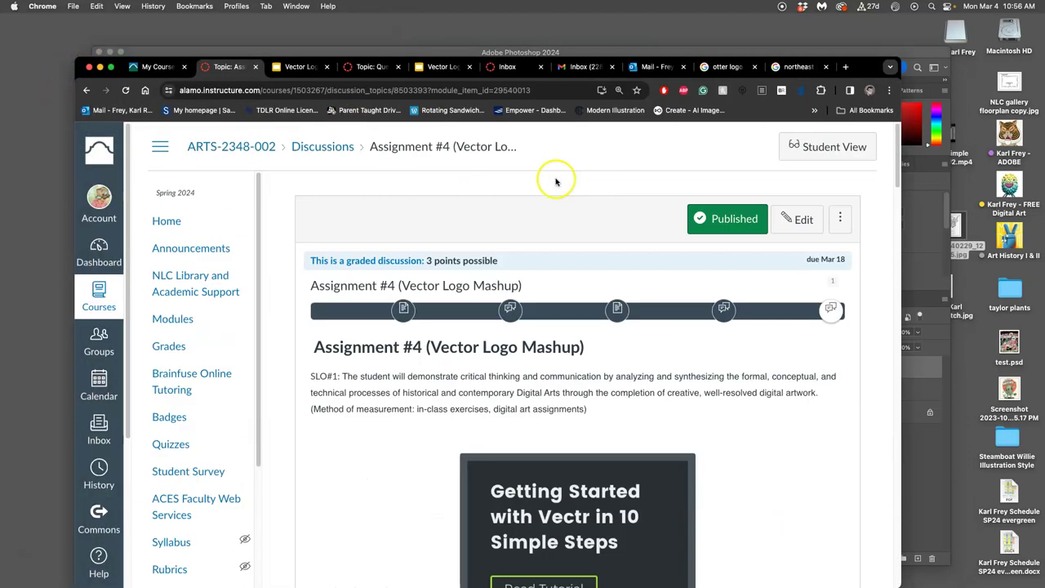
left_click(721, 310)
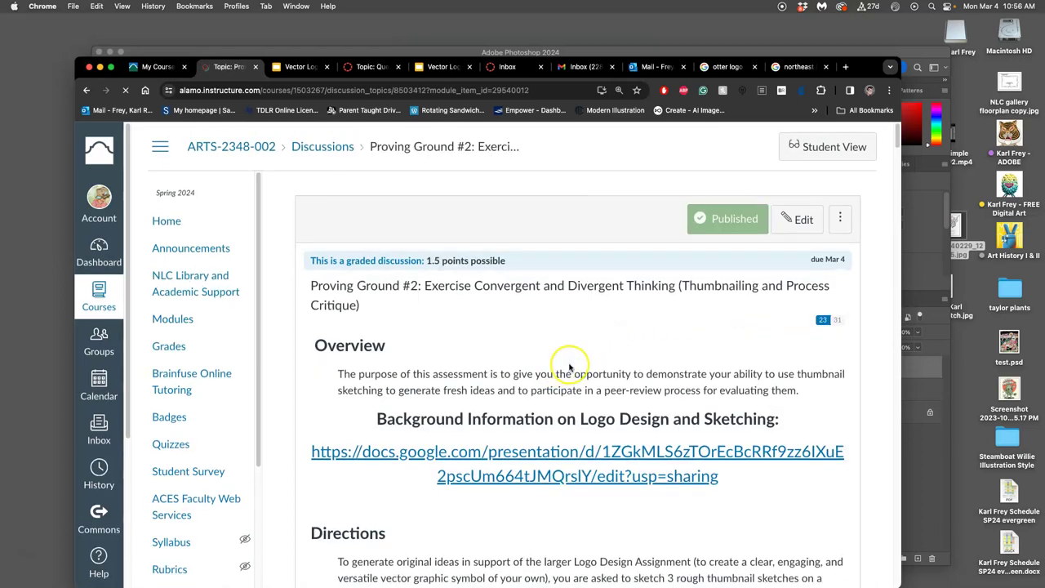
scroll(566, 368, "down", 10)
scroll(569, 367, "down", 5)
scroll(569, 367, "up", 10)
scroll(555, 351, "up", 3)
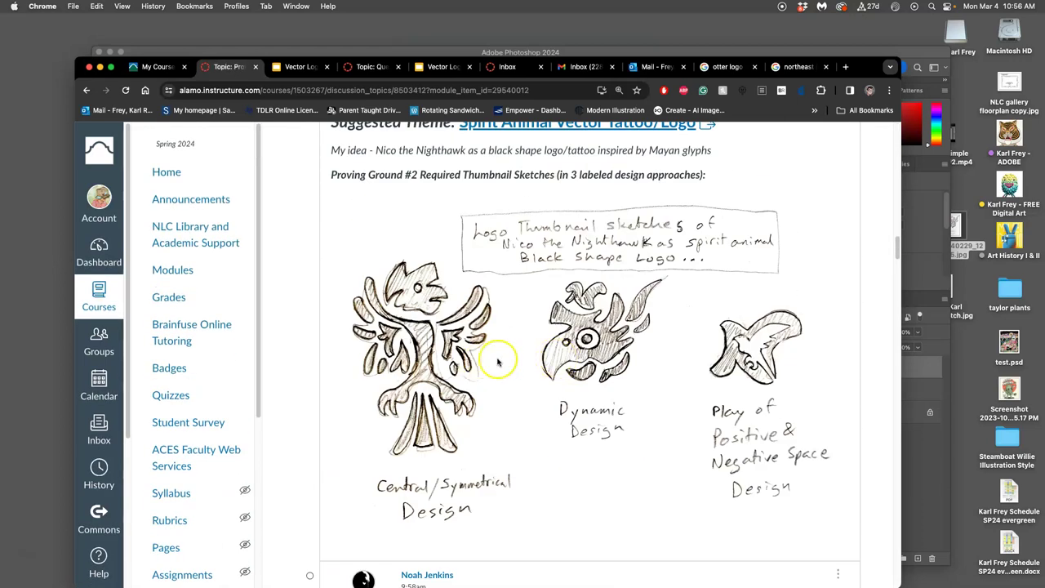
scroll(620, 336, "up", 2)
scroll(625, 337, "up", 3)
scroll(626, 341, "up", 5)
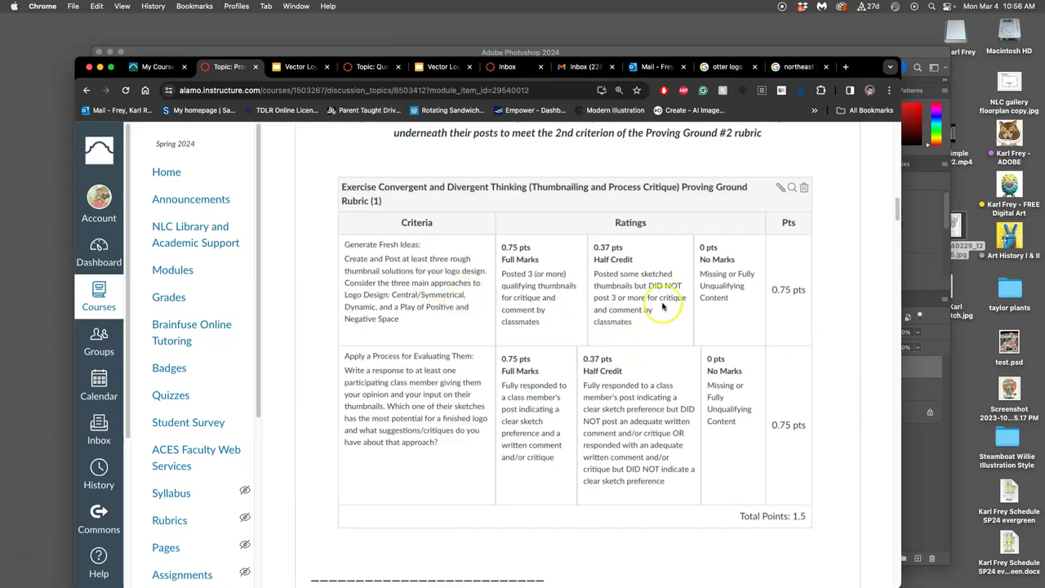